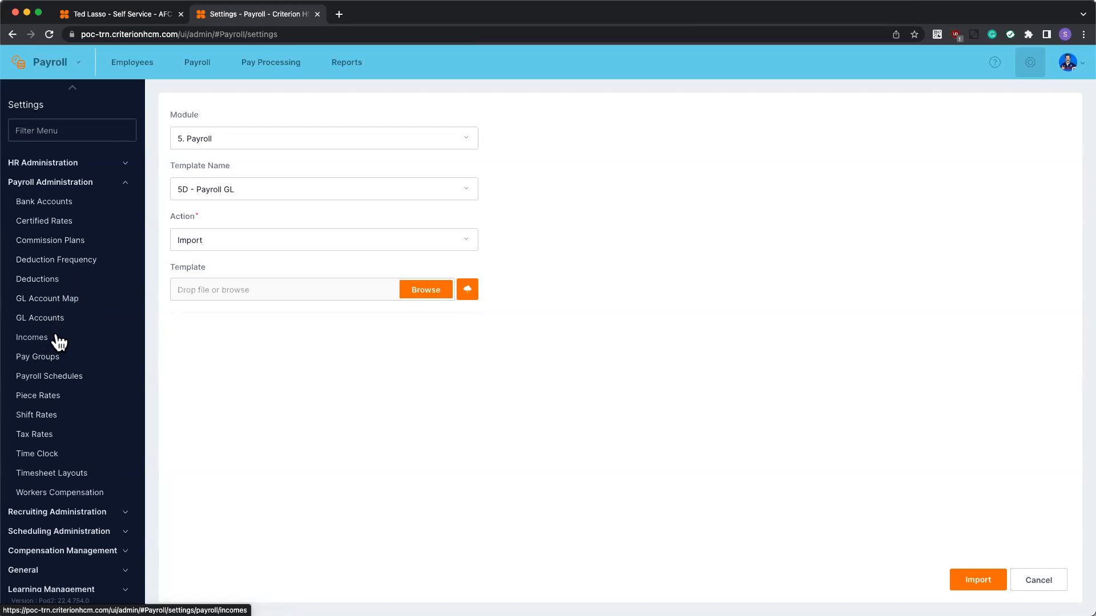
# Show the AFC Richmond Payroll Deductions list from the Payroll Administration sidebar
pyautogui.click(67, 281)
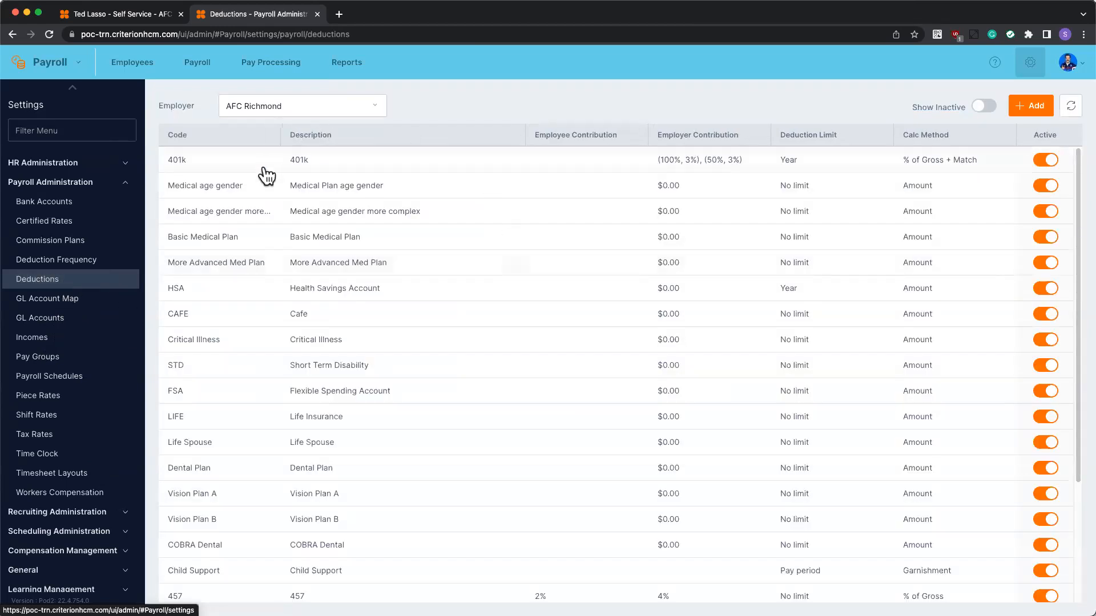
# Review the payroll Incomes list, then show AFC Richmond's GL Accounts list (1000–8002)
pyautogui.click(71, 342)
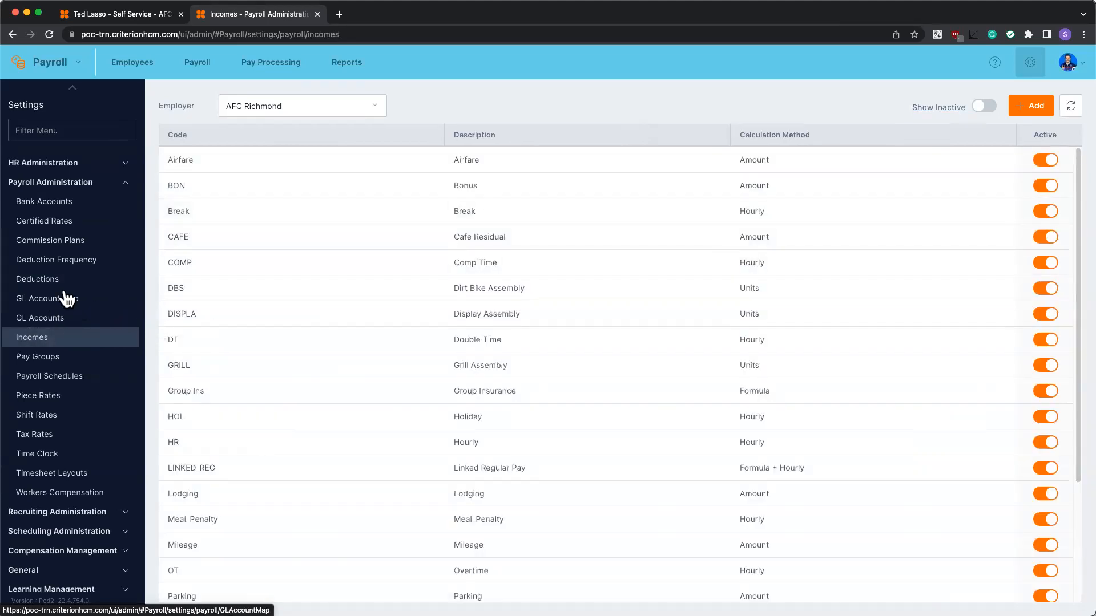
pyautogui.click(46, 319)
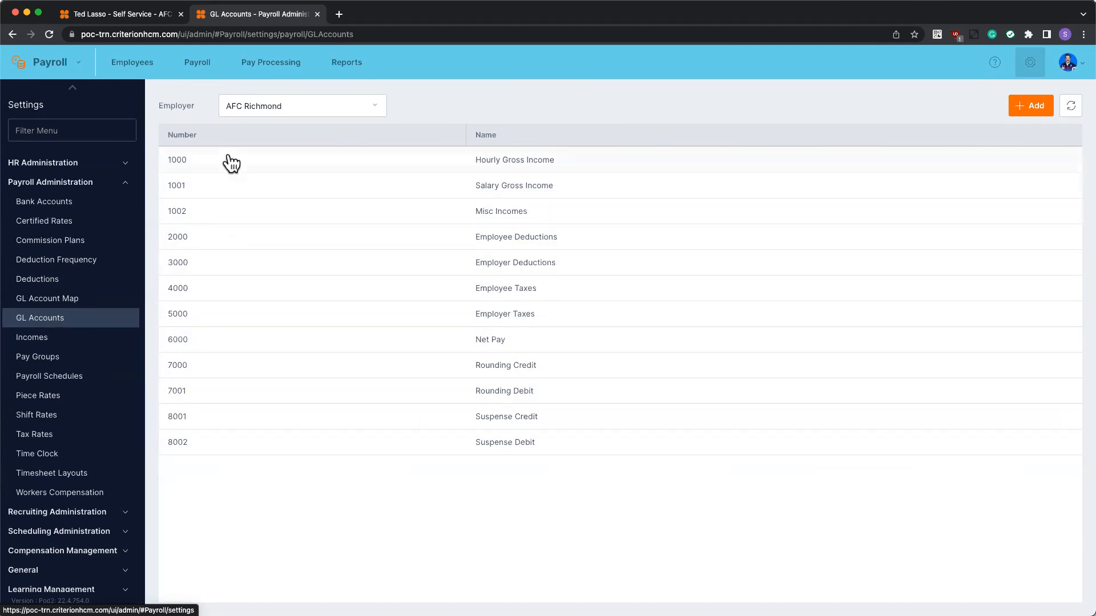
# Add GL account 2001 'Medical Deduction' and sort the account list by number ascending
pyautogui.click(1023, 111)
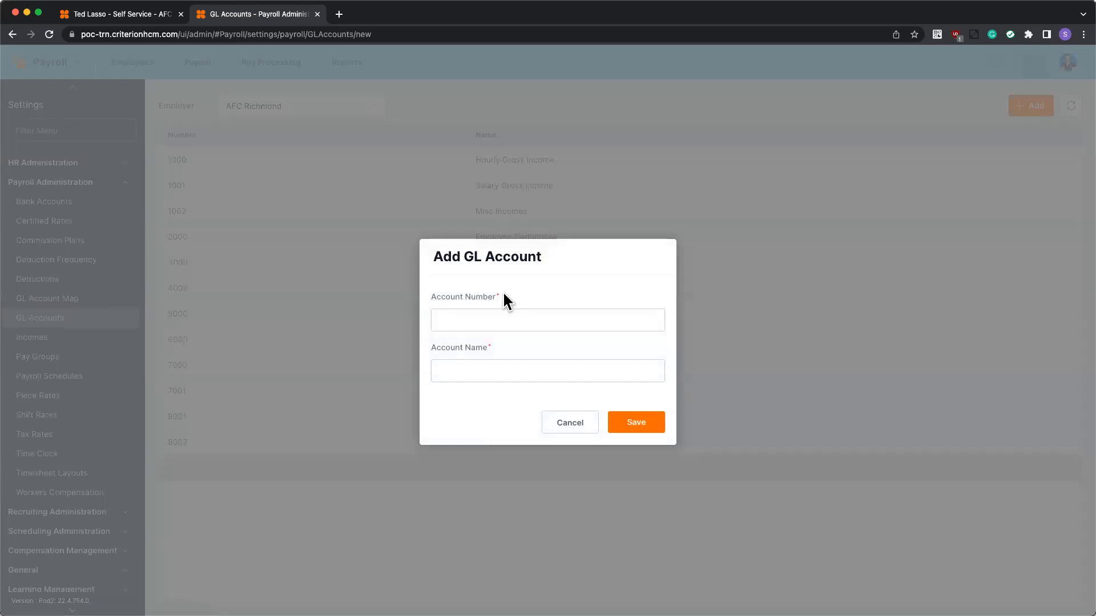
pyautogui.write('2001')
pyautogui.write('Medical Deu')
pyautogui.press('BackSpace')
pyautogui.write('duction')
pyautogui.click(645, 424)
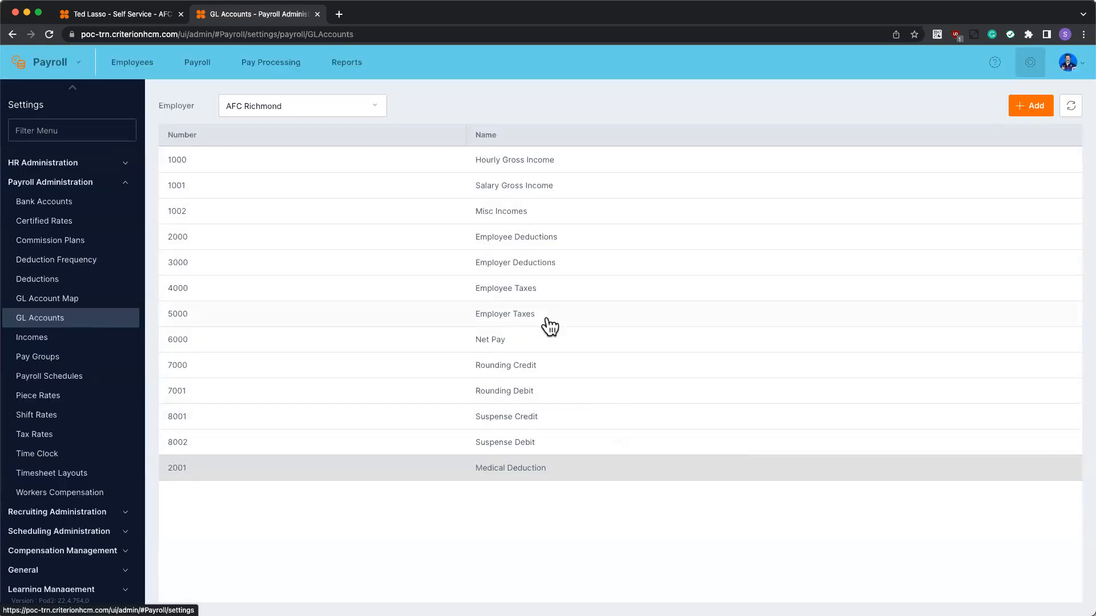
pyautogui.click(239, 135)
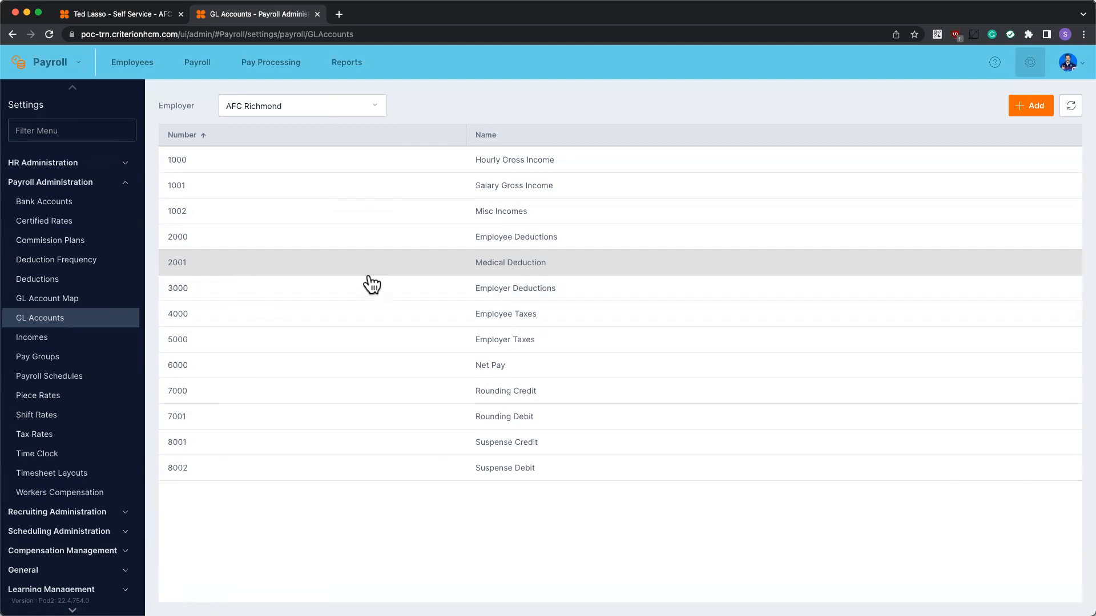
pyautogui.click(507, 298)
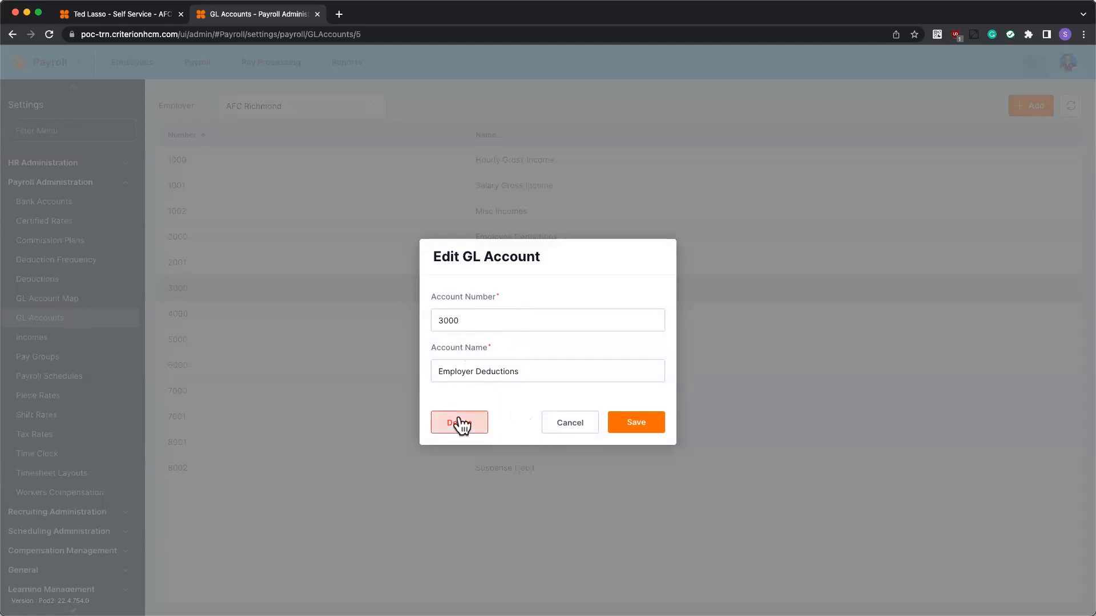
pyautogui.click(562, 435)
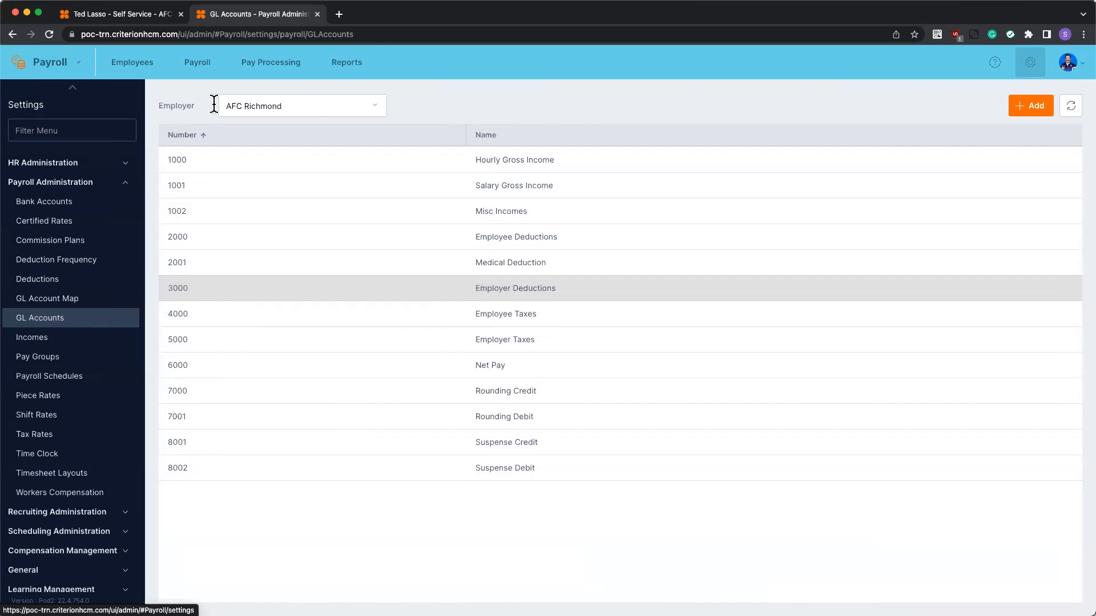
# Check Graduate School, INC.'s accounts, return to AFC Richmond, and show its GL Account Map
pyautogui.click(328, 109)
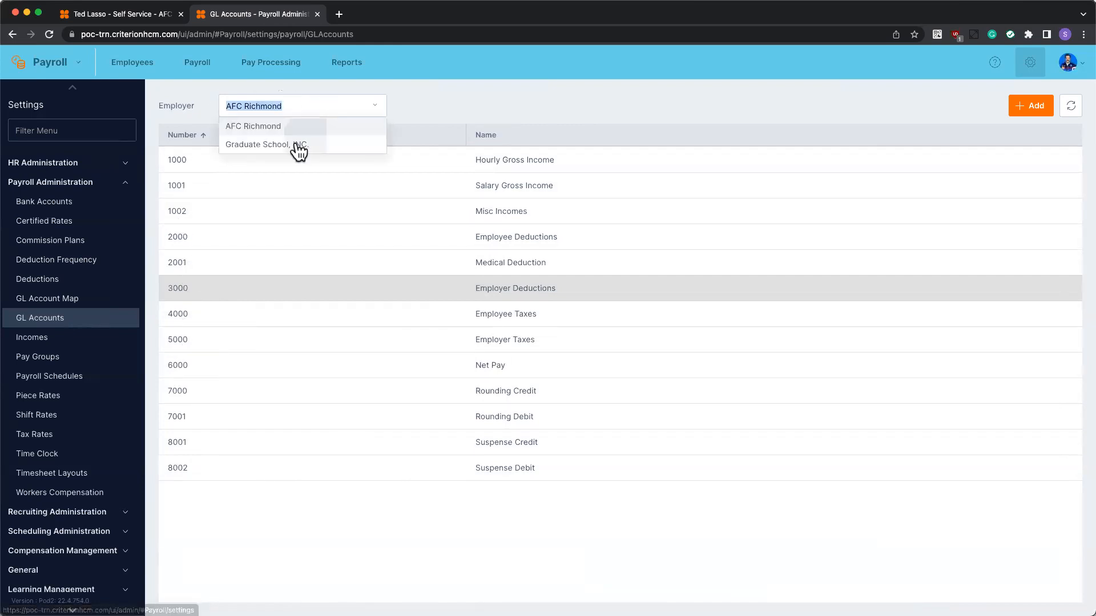
pyautogui.click(262, 146)
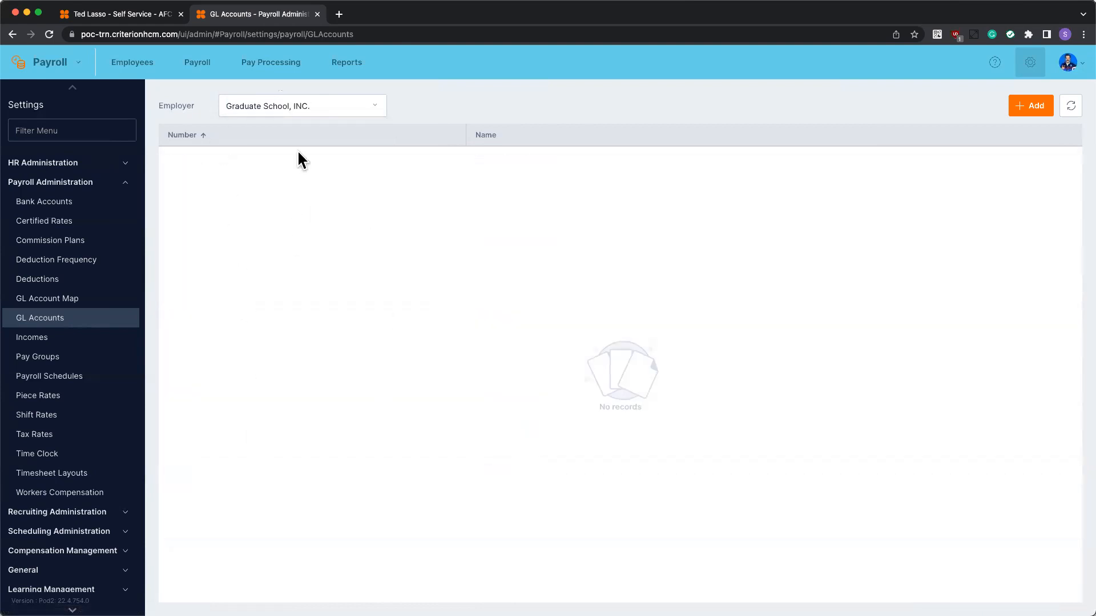
pyautogui.click(309, 104)
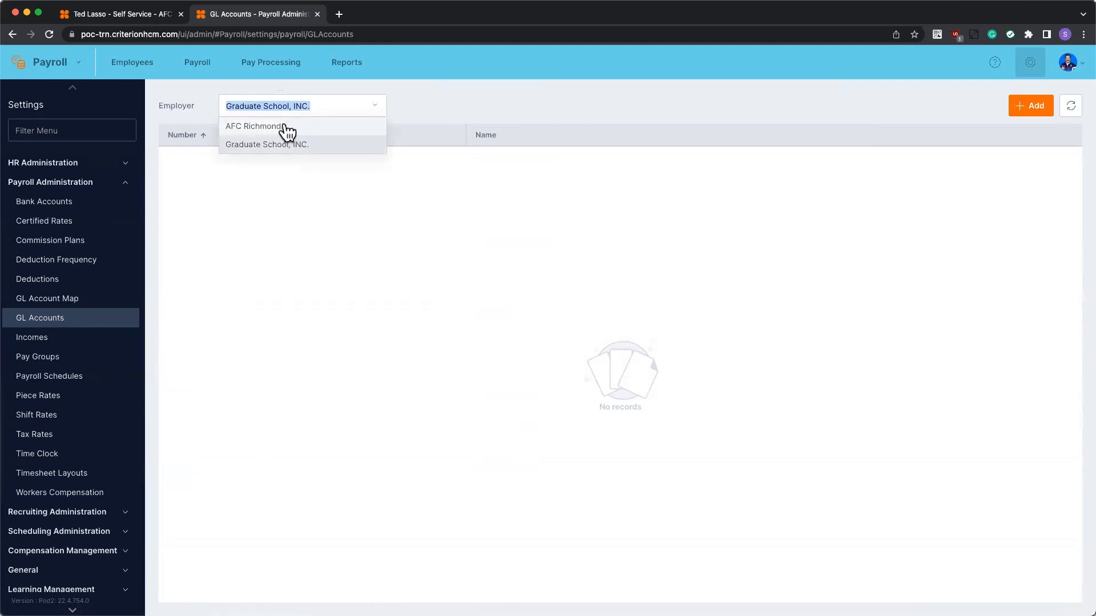
pyautogui.click(284, 127)
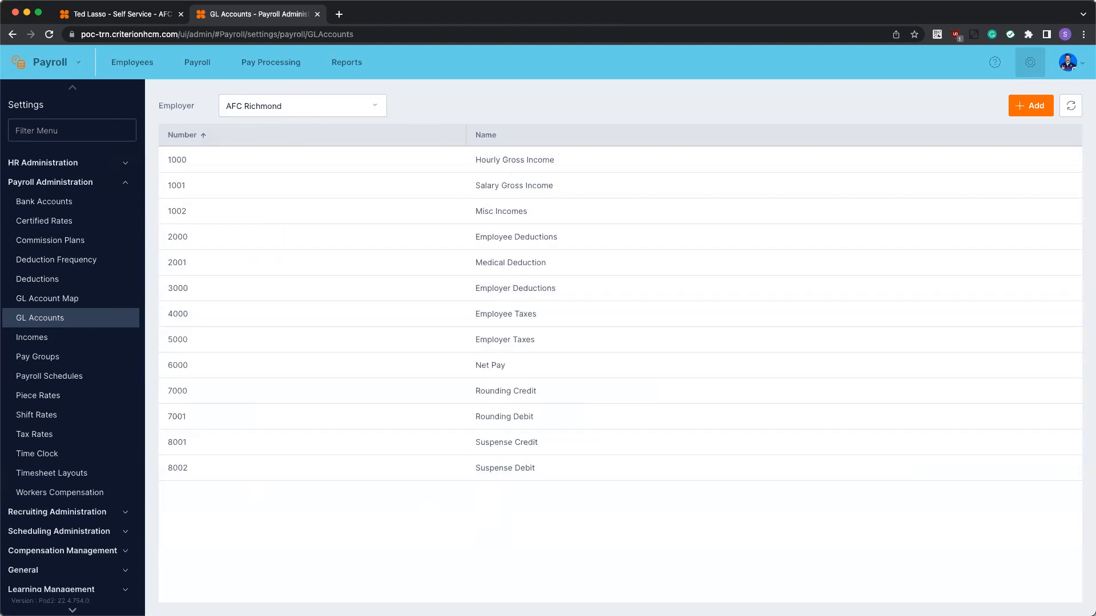
pyautogui.click(54, 299)
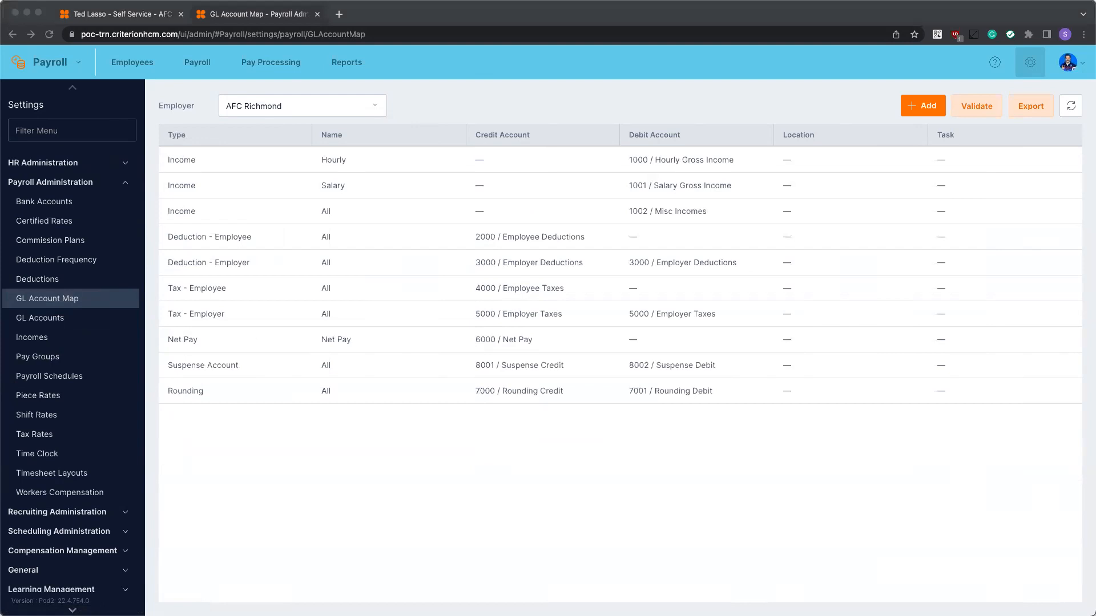
pyautogui.click(917, 7)
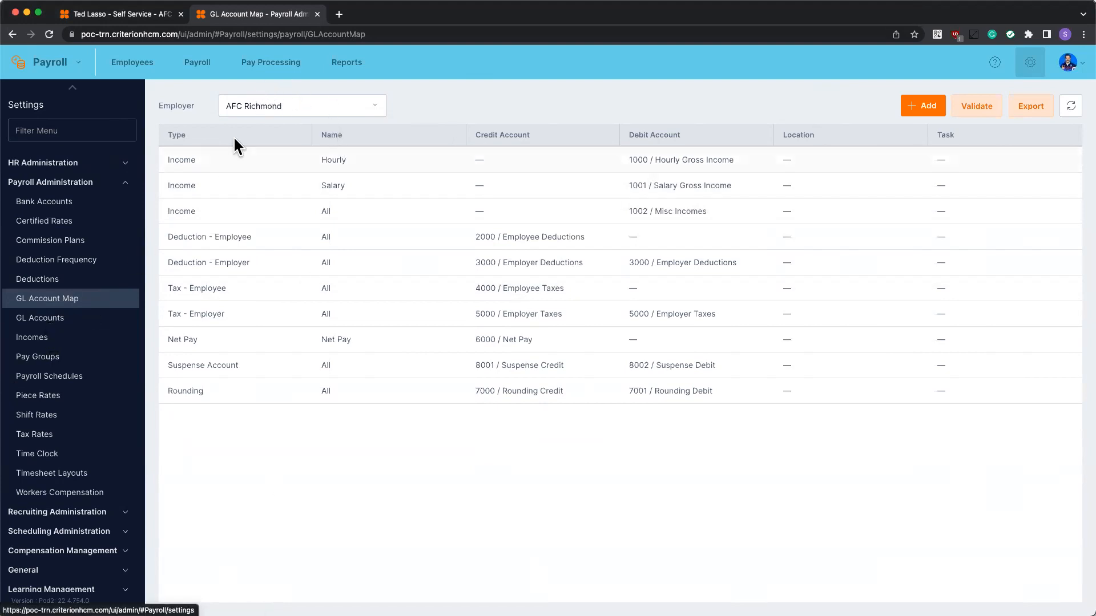
pyautogui.click(244, 106)
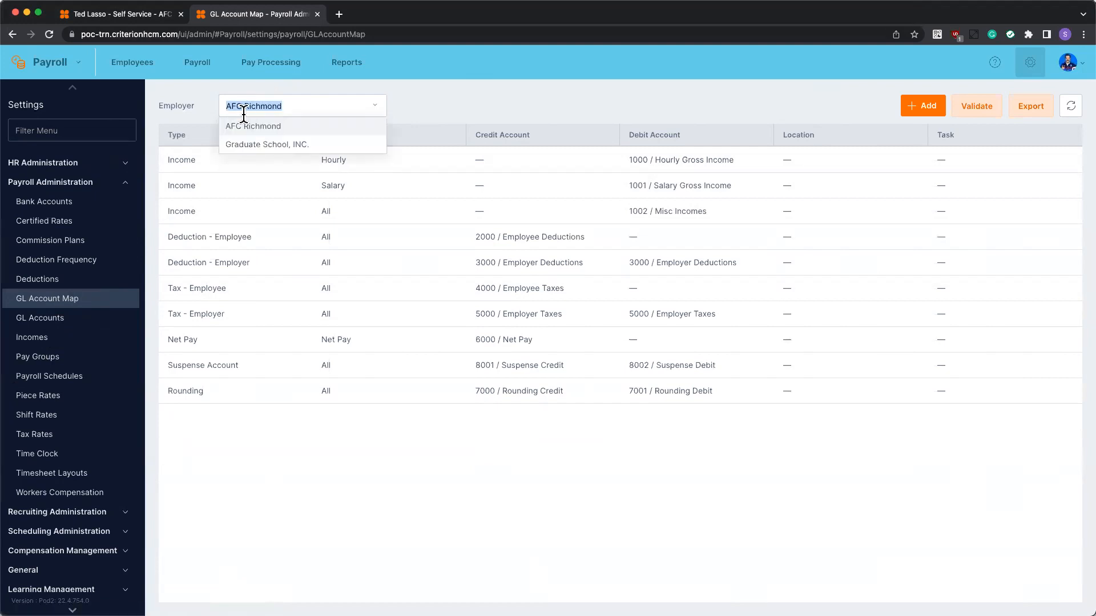
pyautogui.click(573, 88)
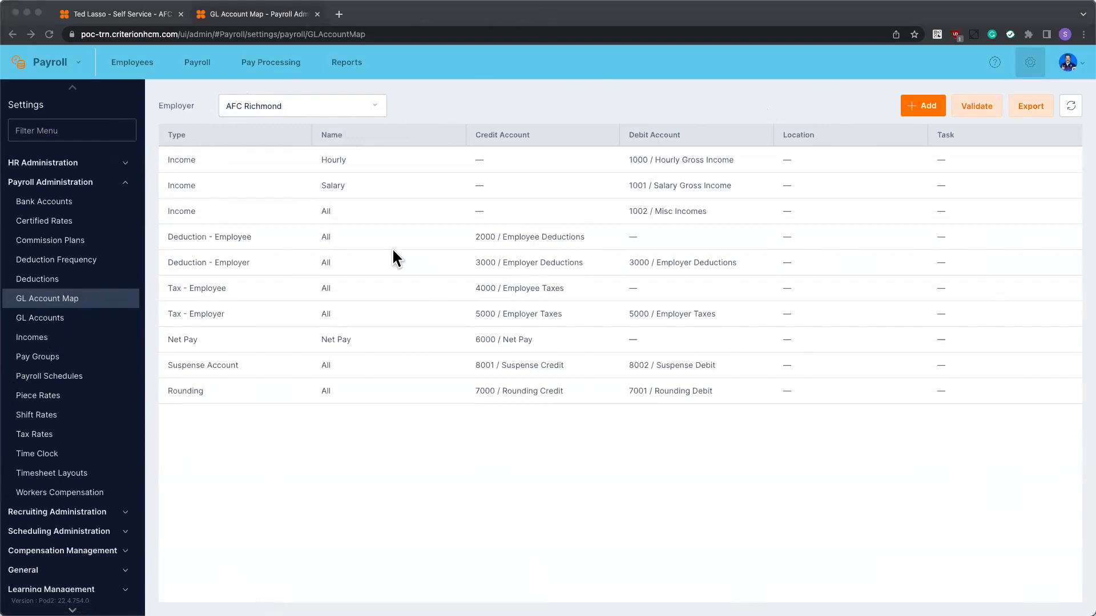
pyautogui.click(859, 19)
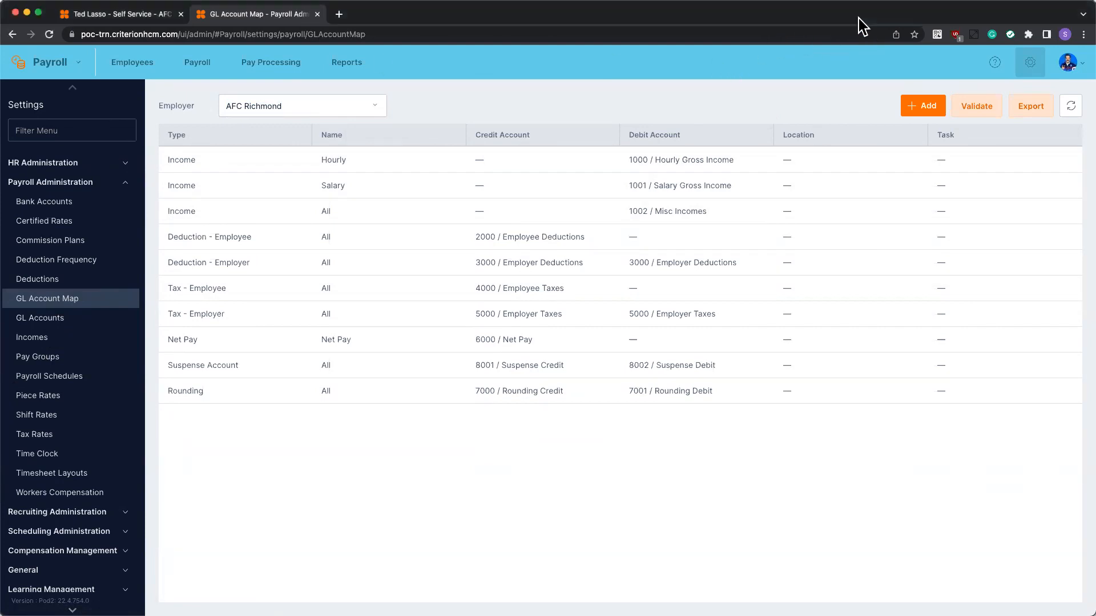
# Start a new GL Account Map entry with type Deduction - Employee
pyautogui.click(920, 108)
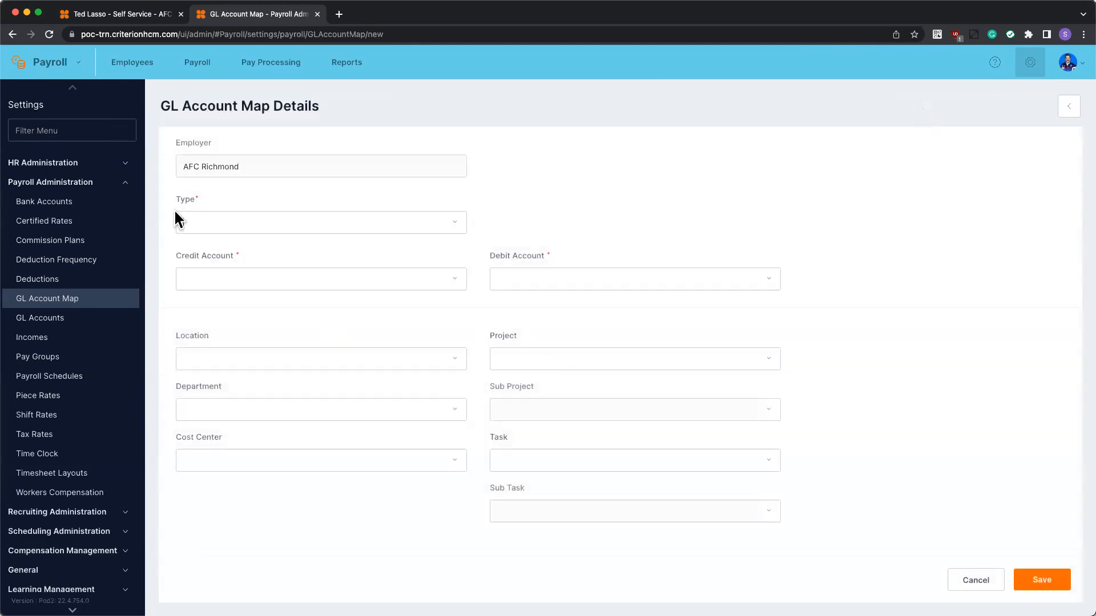
pyautogui.click(317, 221)
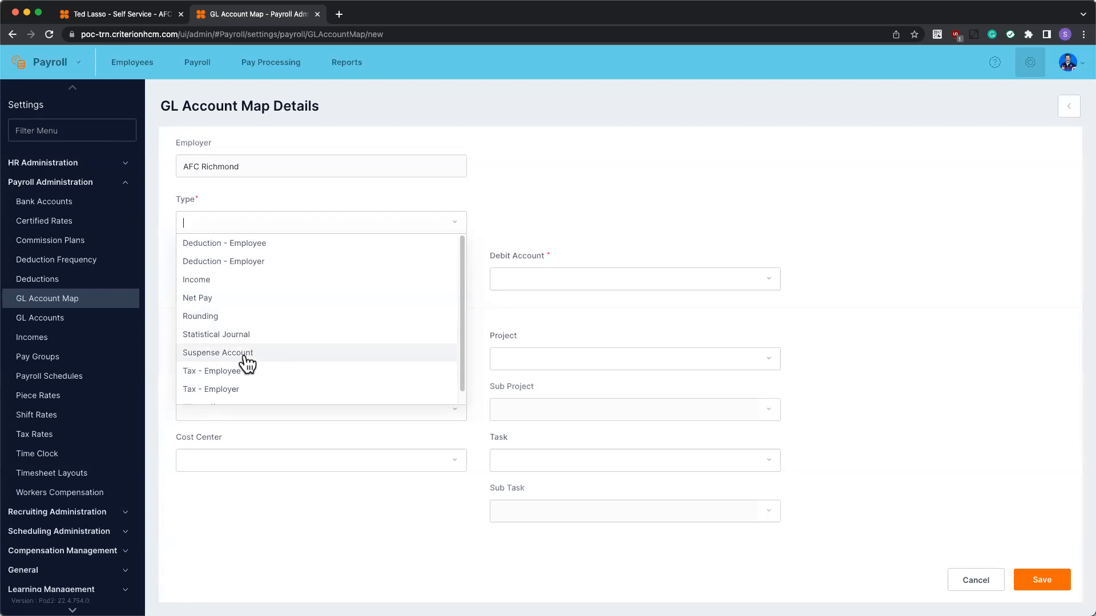
pyautogui.scroll(-1, 246, 364)
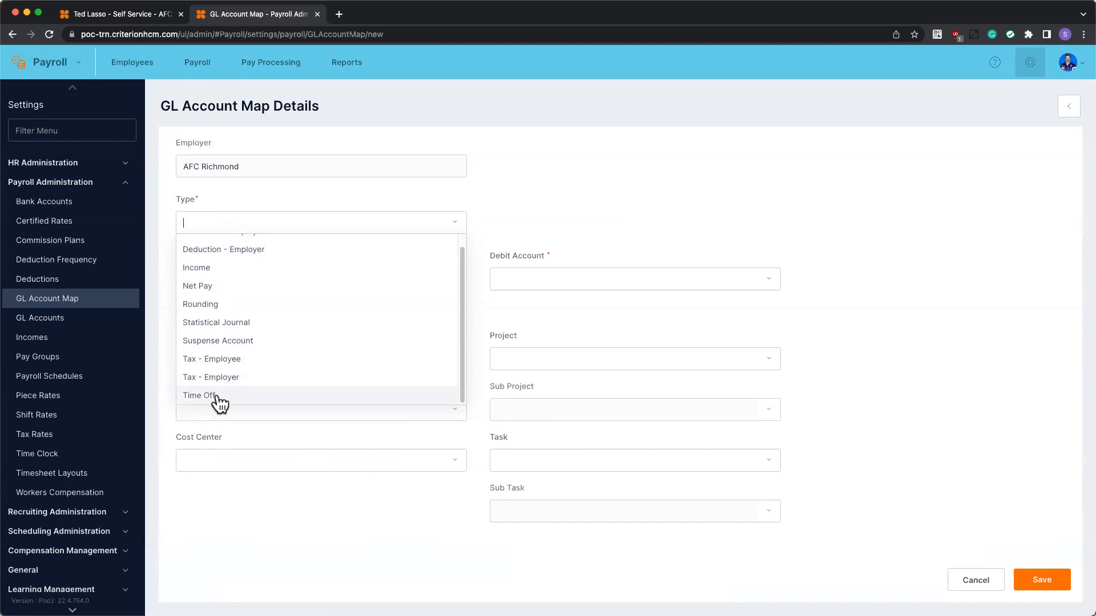
pyautogui.scroll(1, 271, 268)
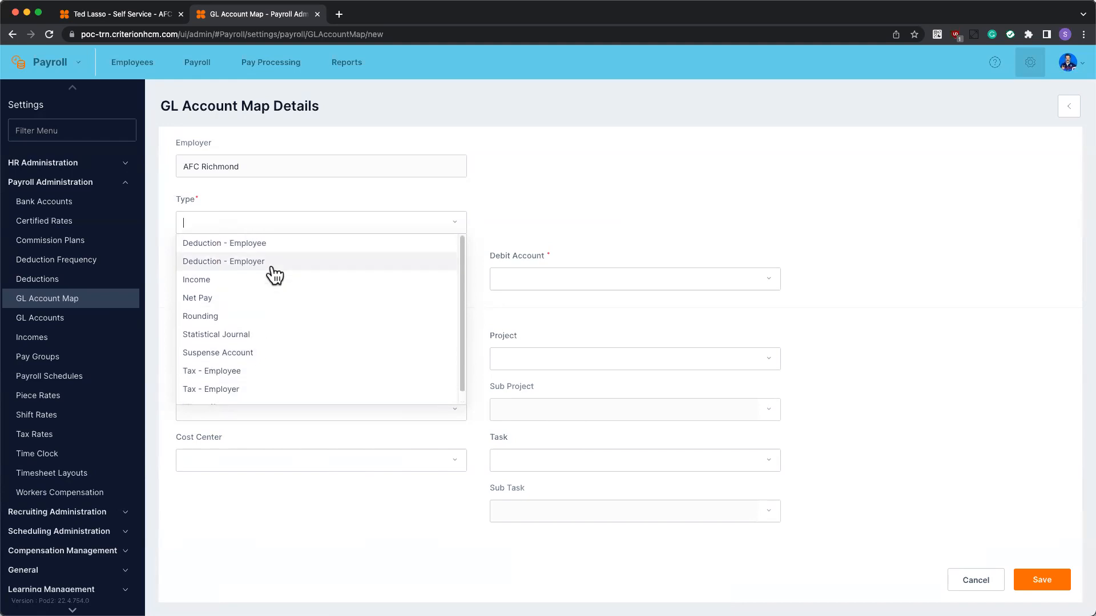
pyautogui.click(257, 247)
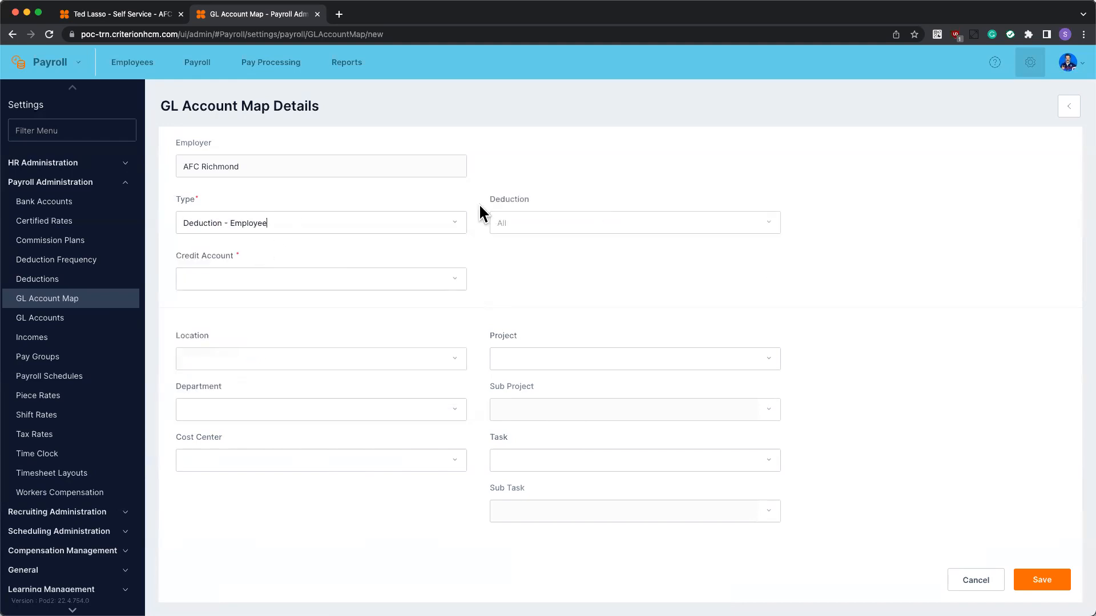
# Try the Income and Tax - Employee types, then settle back on Deduction - Employee
pyautogui.click(363, 223)
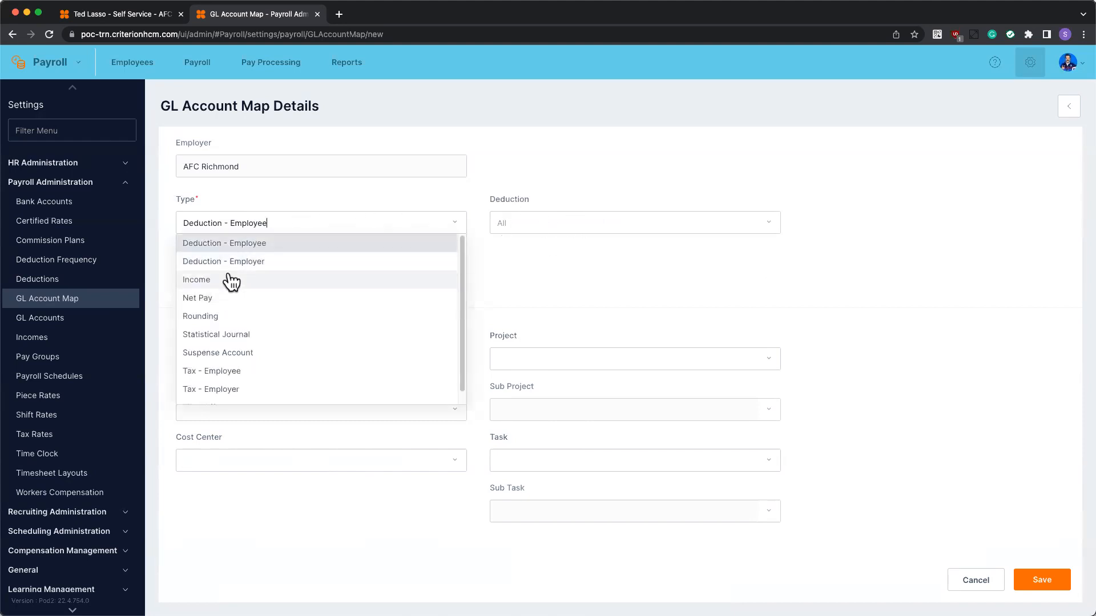
pyautogui.click(229, 280)
pyautogui.click(319, 216)
pyautogui.click(243, 223)
pyautogui.click(220, 226)
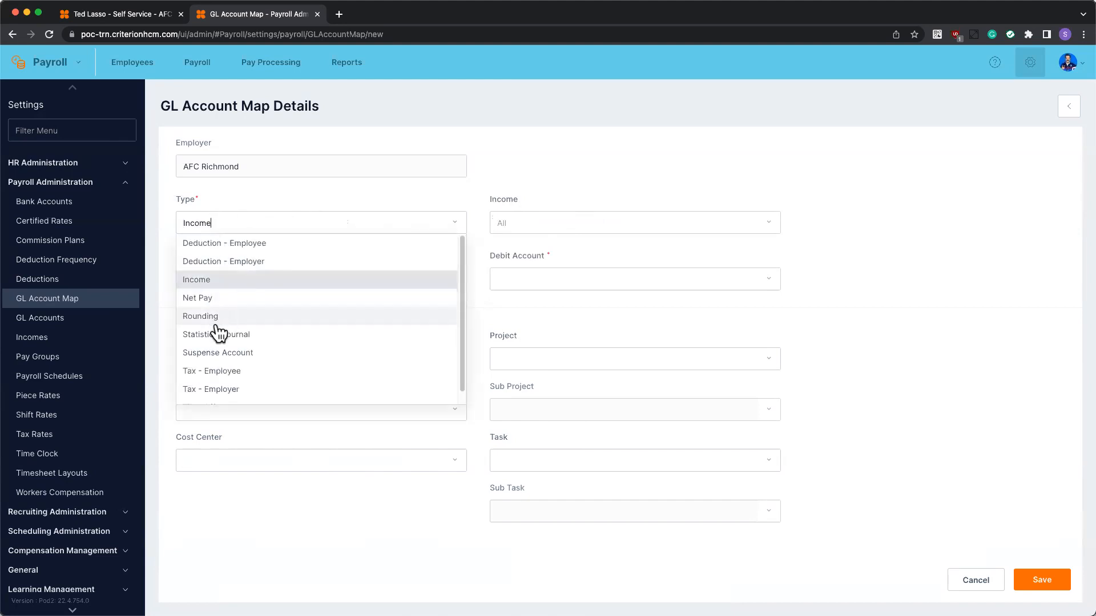
pyautogui.click(215, 369)
pyautogui.click(260, 214)
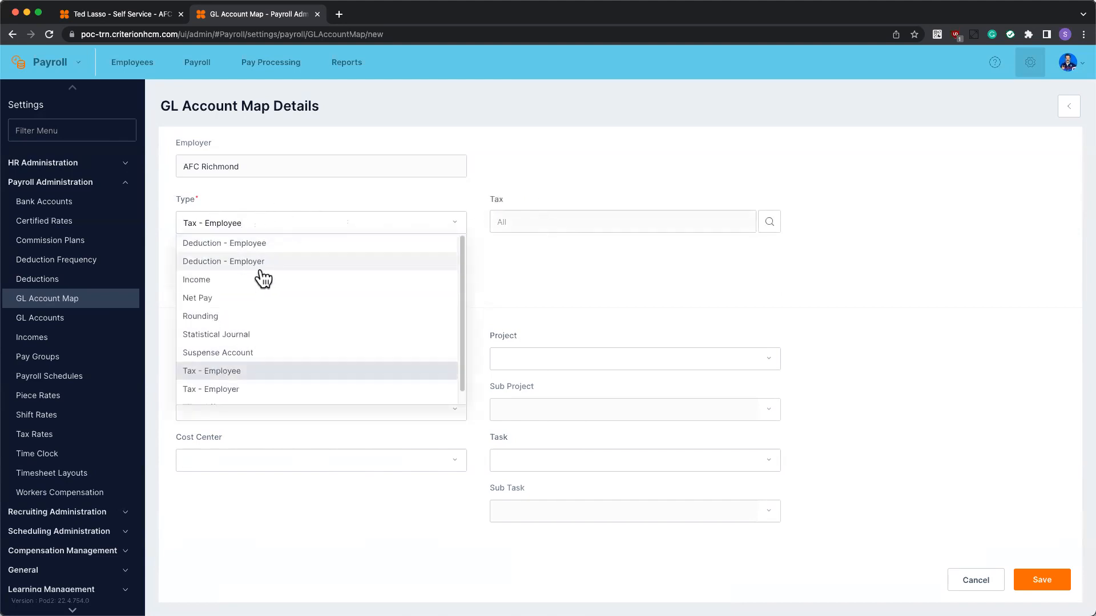
pyautogui.click(256, 243)
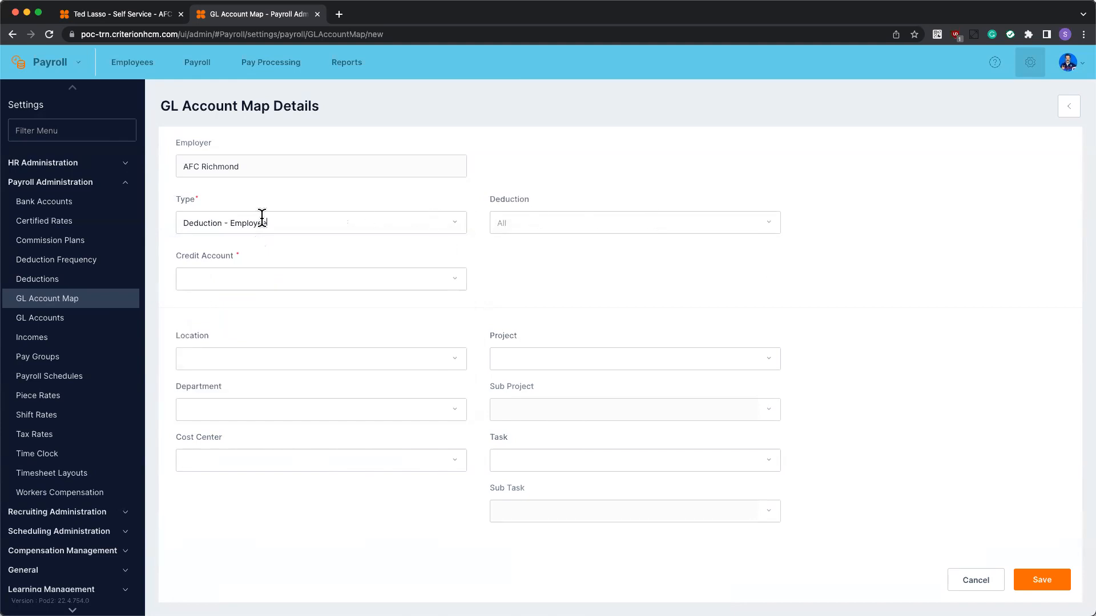
# Choose Basic Medical Plan as the employee deduction for the new mapping
pyautogui.click(767, 228)
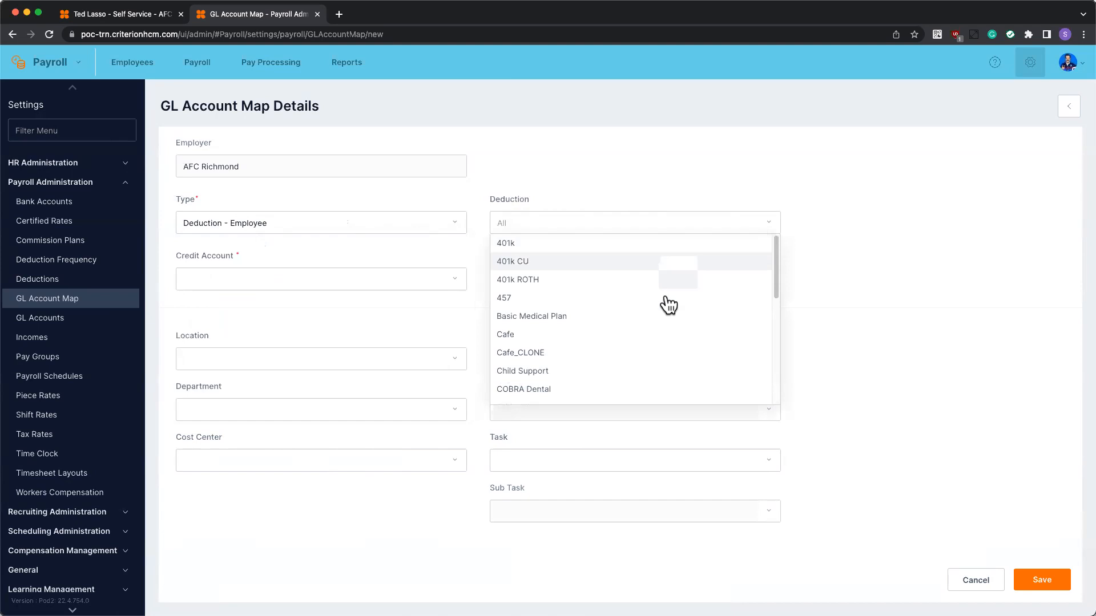
pyautogui.scroll(-10, 665, 303)
pyautogui.scroll(2, 667, 317)
pyautogui.scroll(8, 665, 316)
pyautogui.scroll(-8, 665, 316)
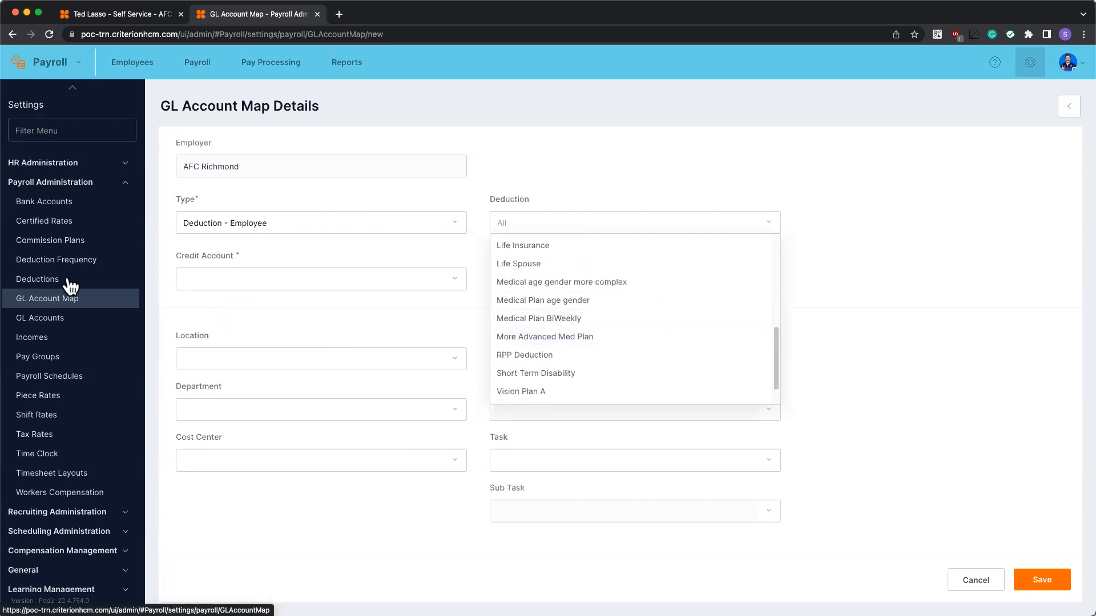
pyautogui.scroll(8, 544, 300)
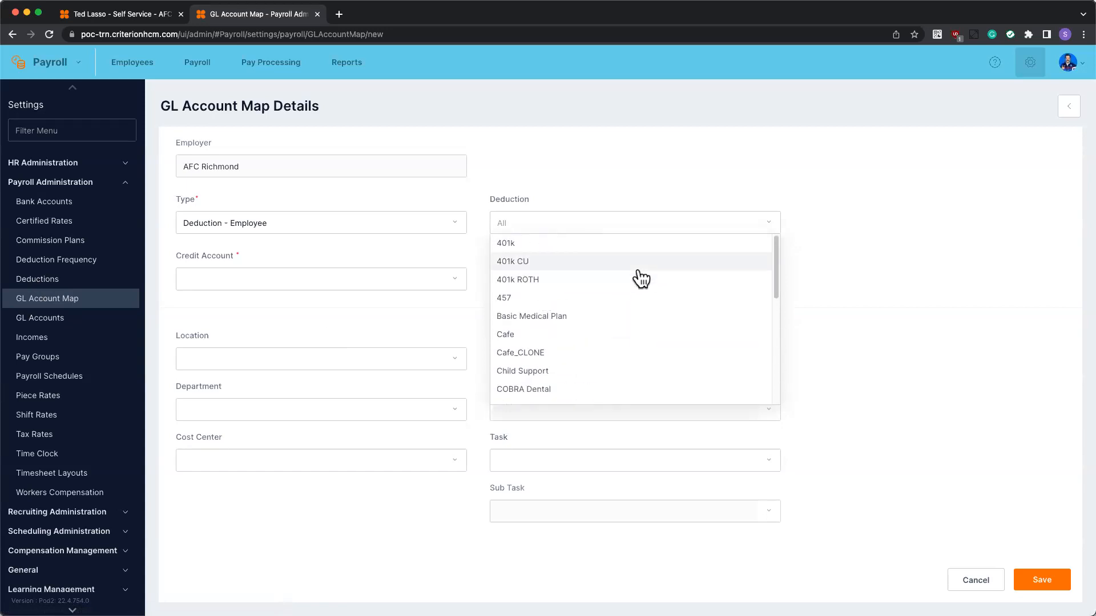
pyautogui.scroll(-1, 641, 279)
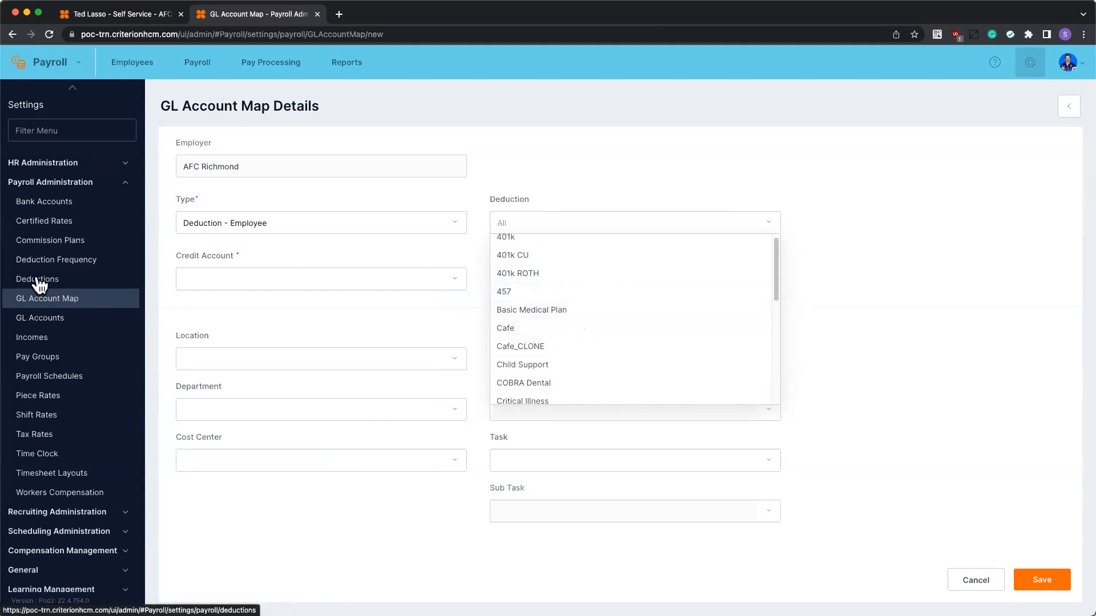
pyautogui.click(582, 320)
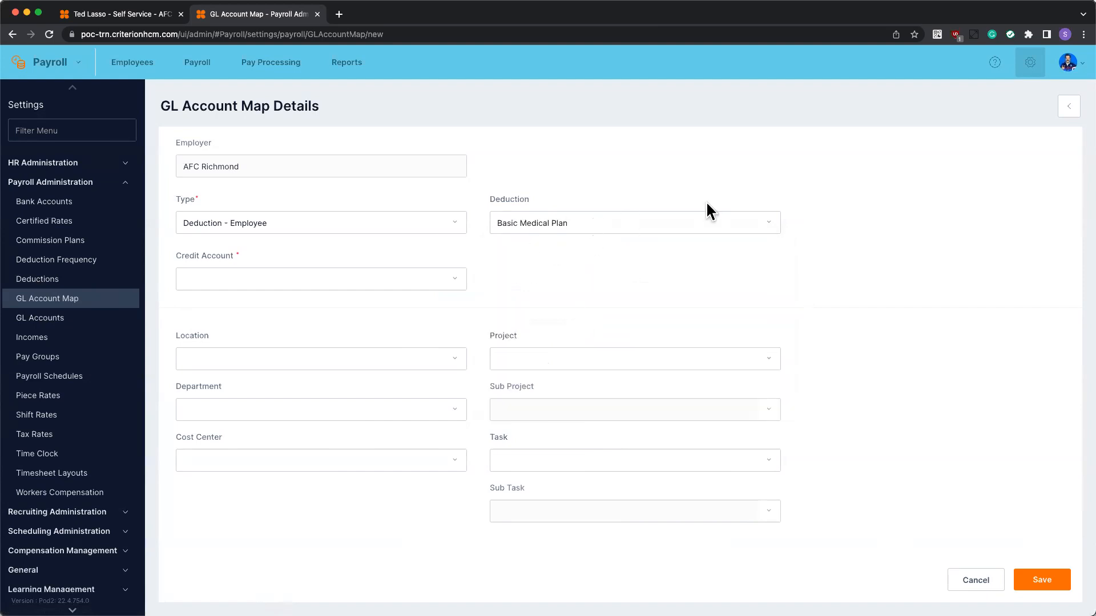
pyautogui.click(758, 224)
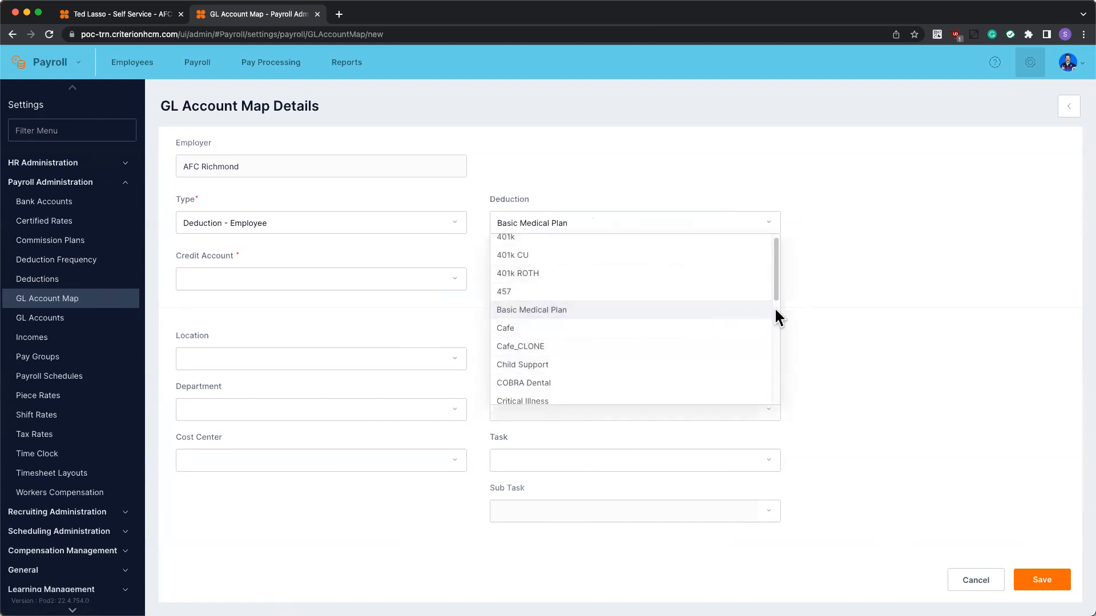
pyautogui.scroll(-2, 562, 314)
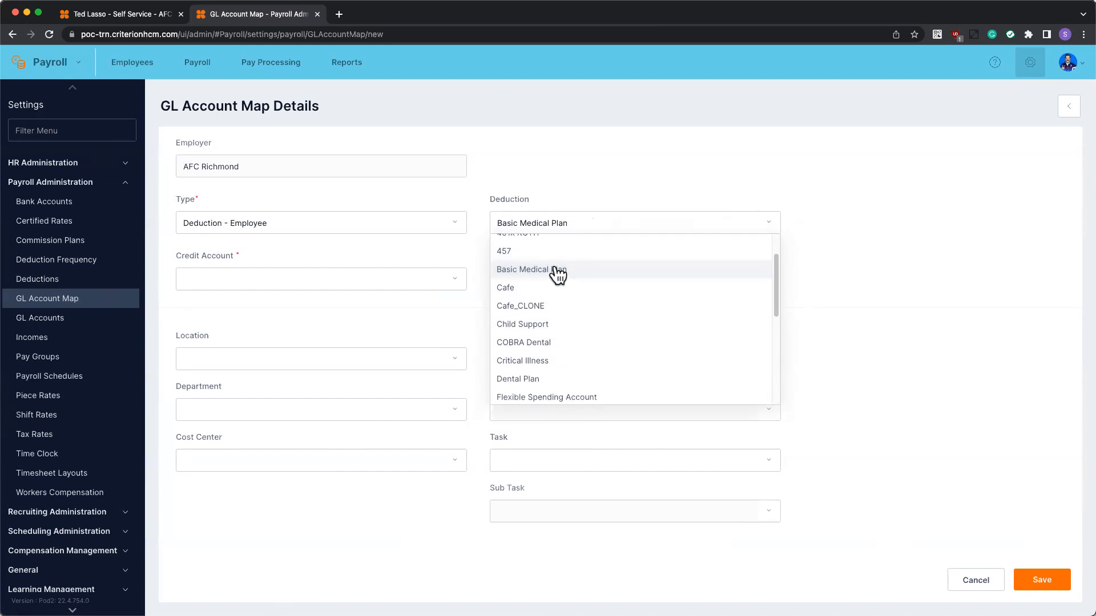
pyautogui.click(890, 252)
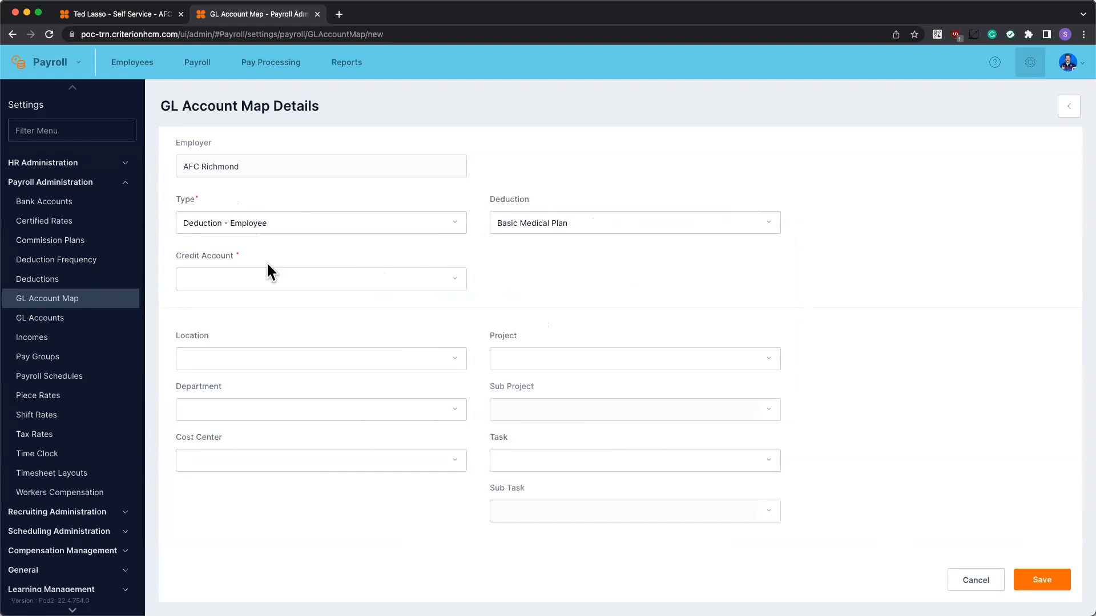
# Set credit account 2000 / Employee Deductions and department Accounting [ACT], keeping Basic Medical Plan
pyautogui.click(288, 279)
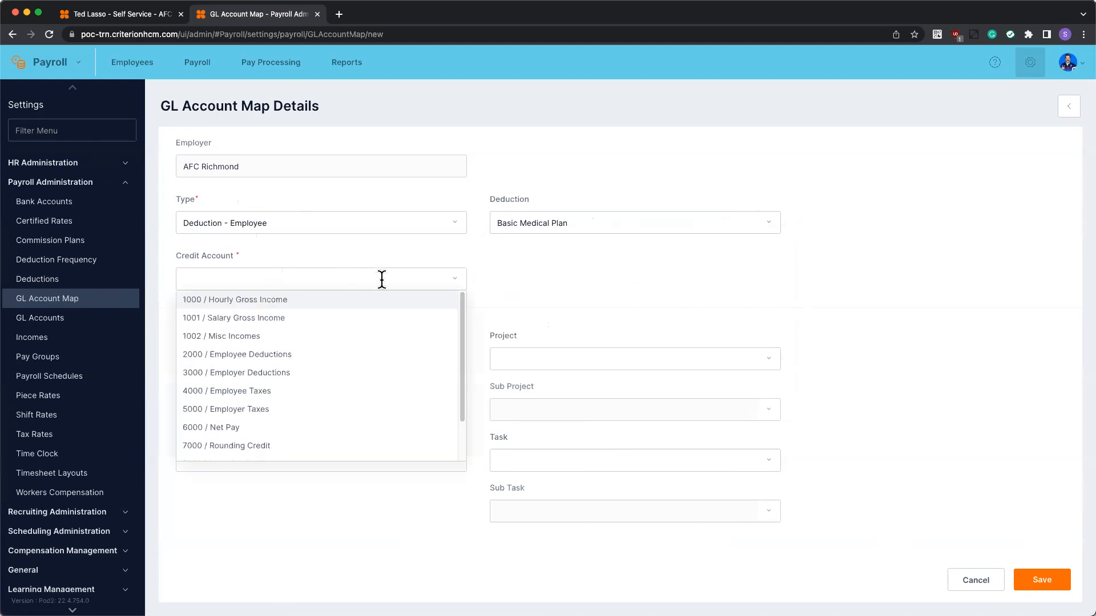
pyautogui.click(223, 354)
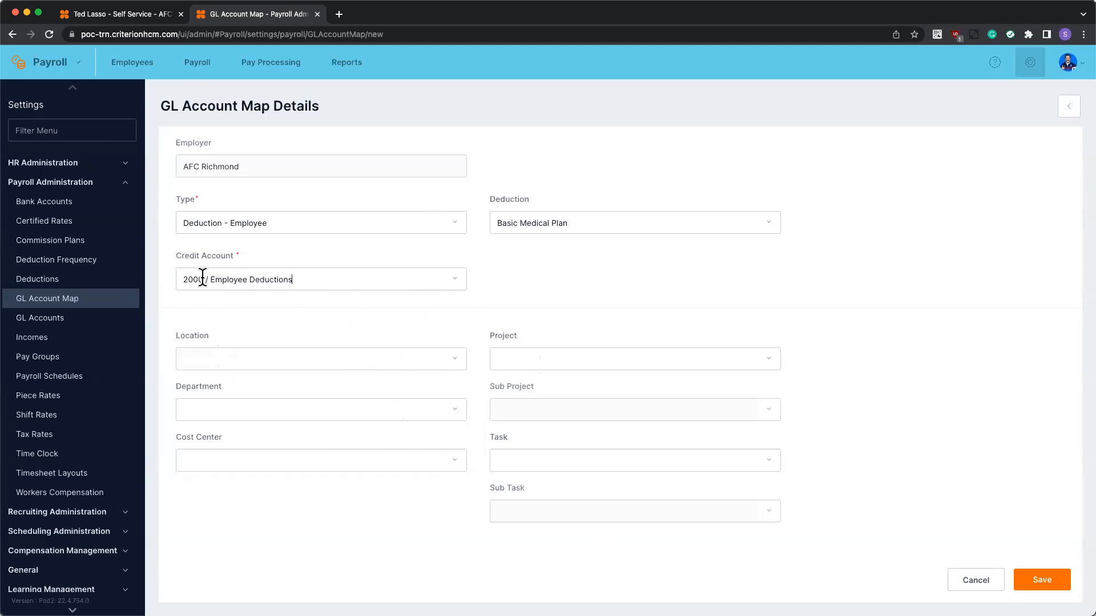
pyautogui.click(279, 412)
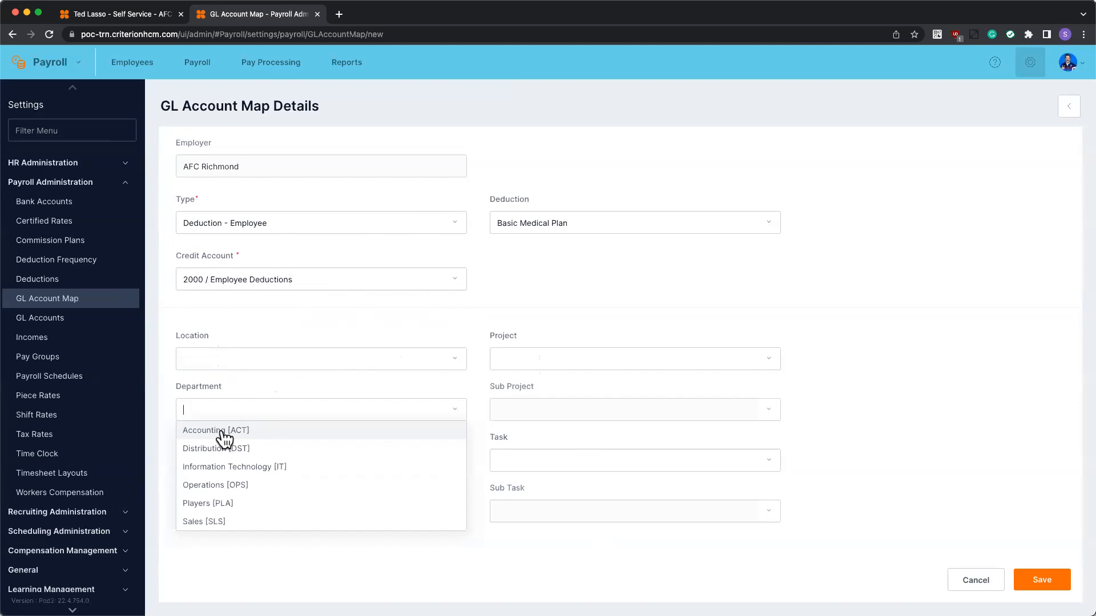
pyautogui.click(224, 434)
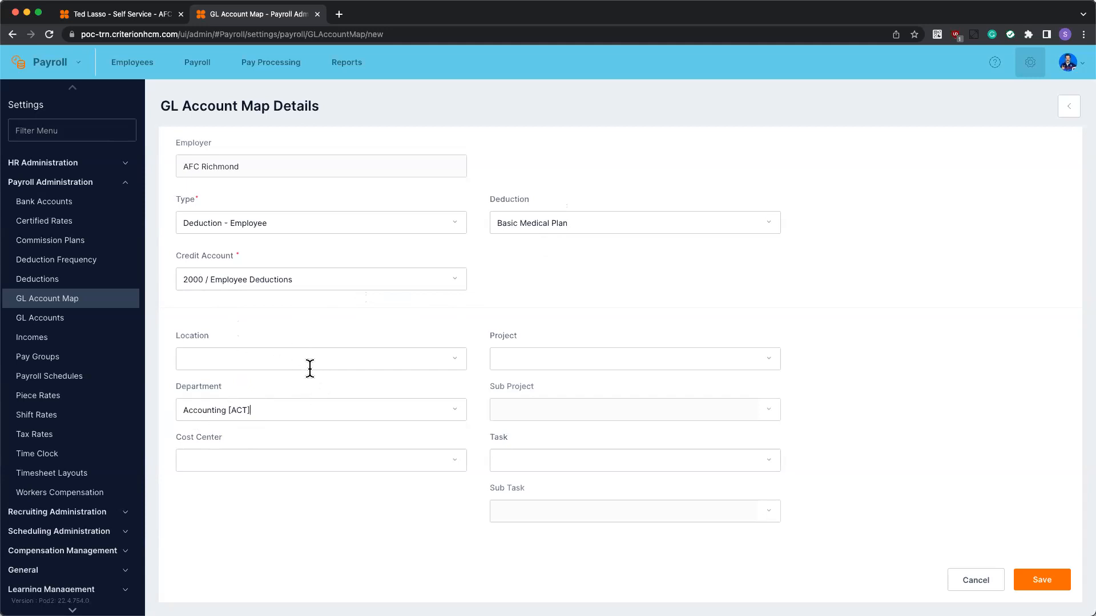
pyautogui.click(283, 409)
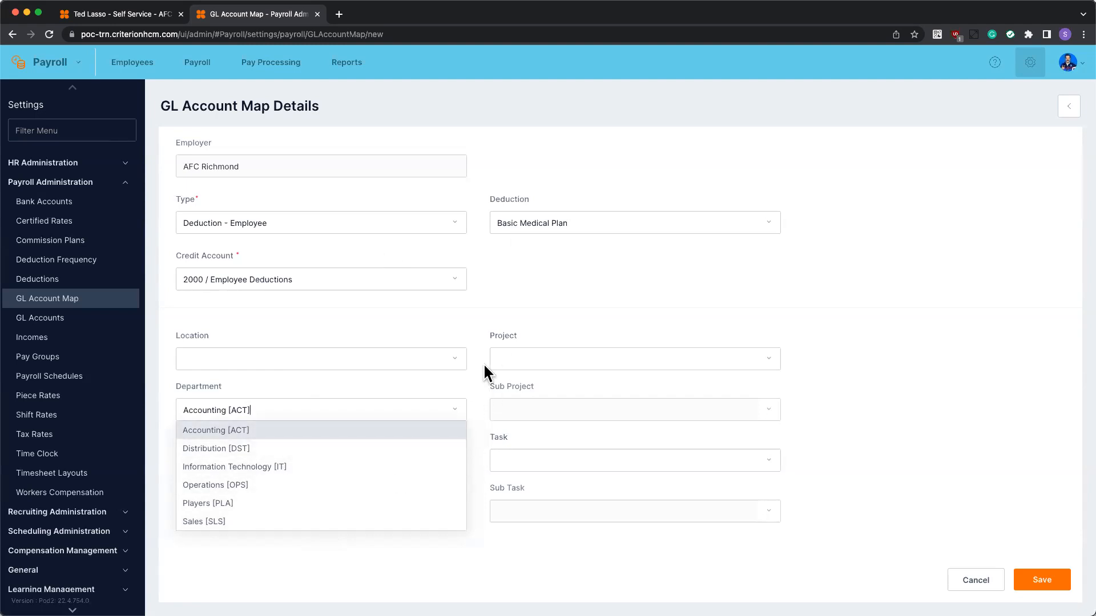
pyautogui.click(546, 229)
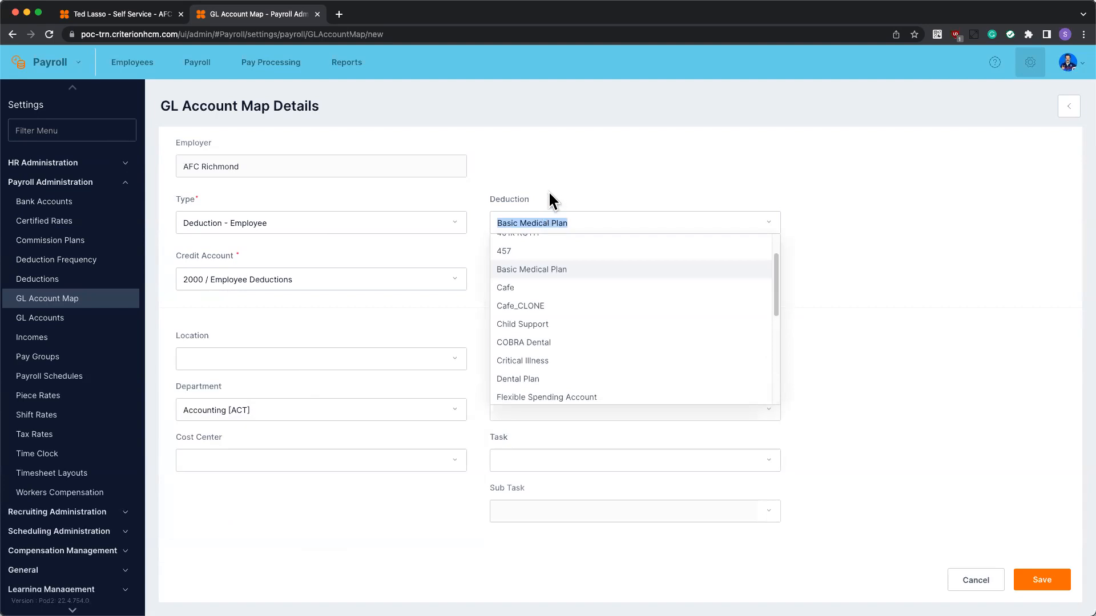
pyautogui.click(479, 225)
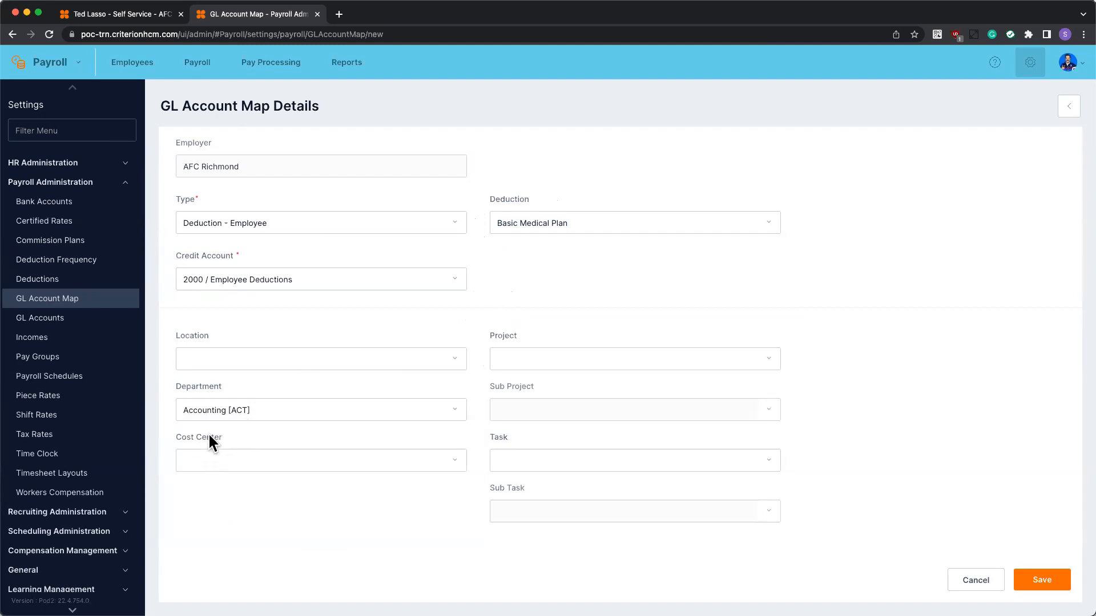
# Set cost center Customer Service [Customer Service] and save the Basic Medical Plan mapping
pyautogui.click(200, 459)
pyautogui.click(260, 442)
pyautogui.click(259, 434)
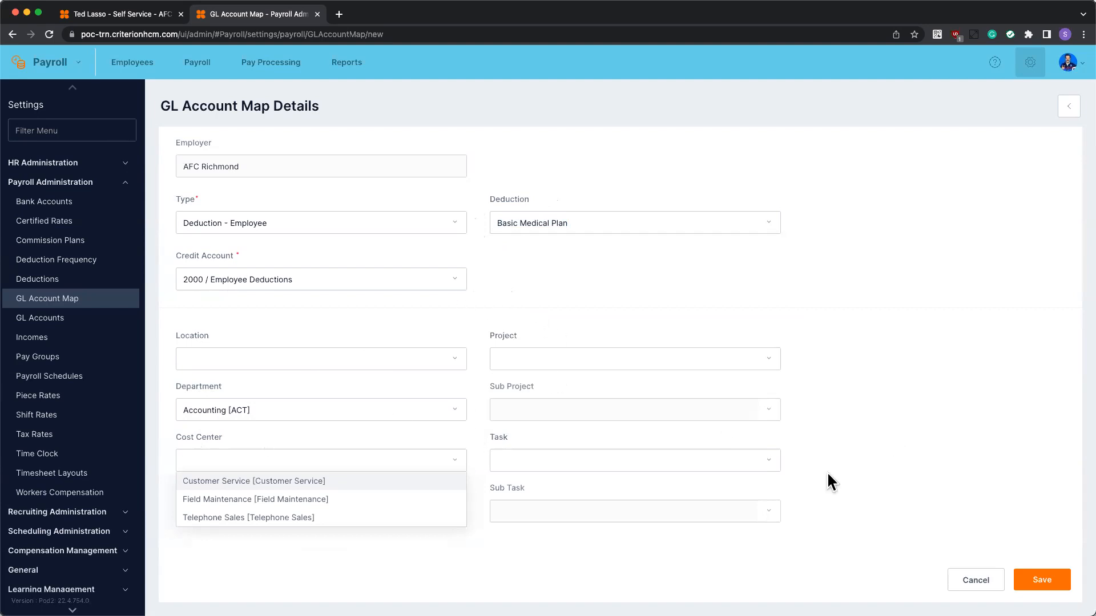
pyautogui.click(195, 464)
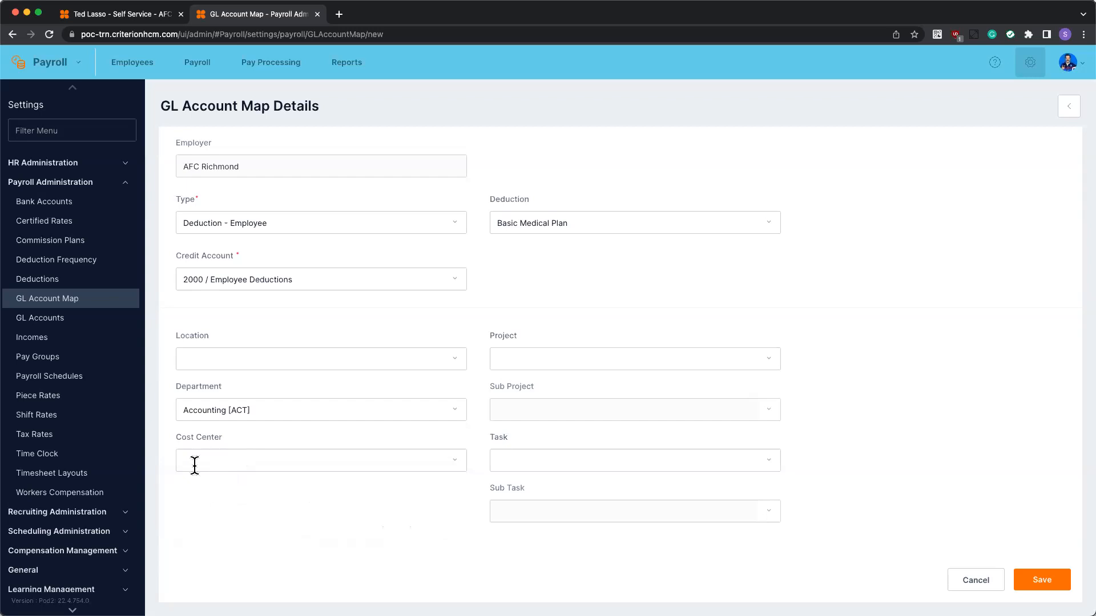
pyautogui.click(196, 458)
pyautogui.click(201, 483)
pyautogui.click(270, 460)
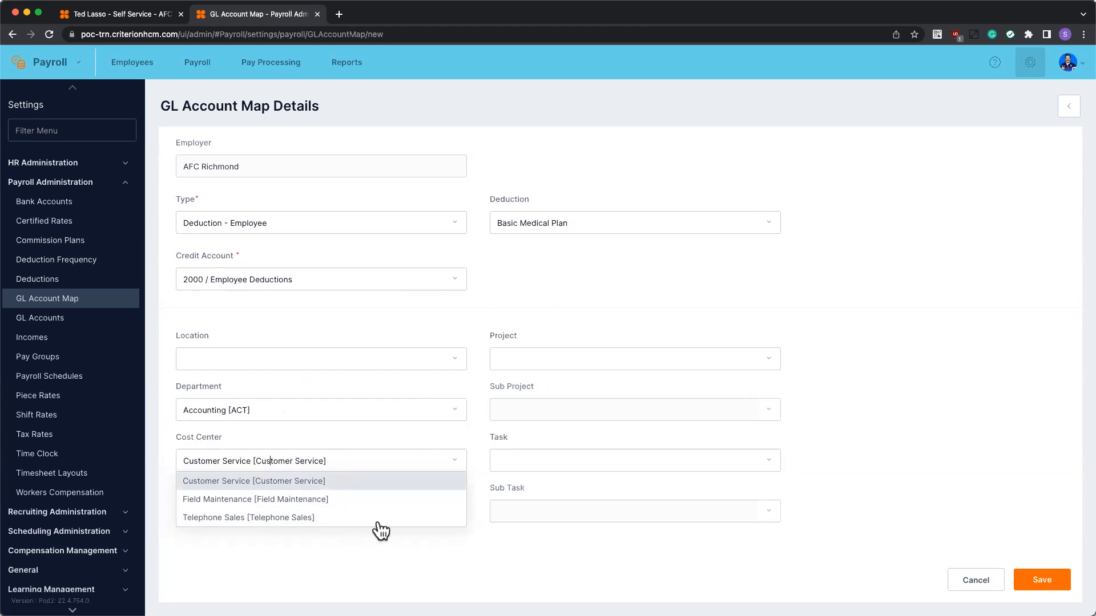
pyautogui.click(849, 465)
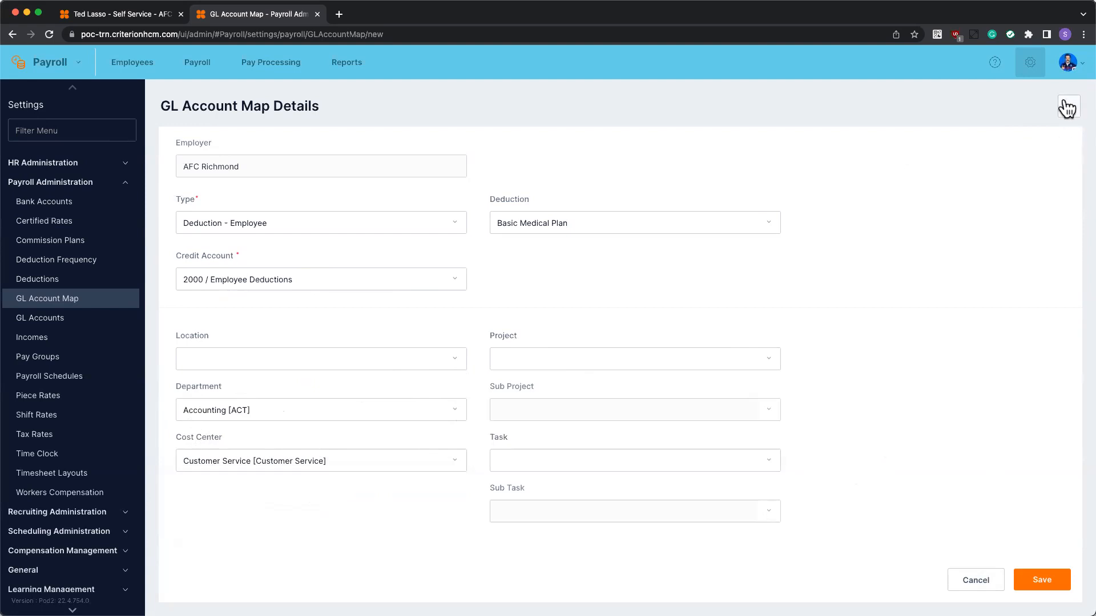
pyautogui.click(1052, 580)
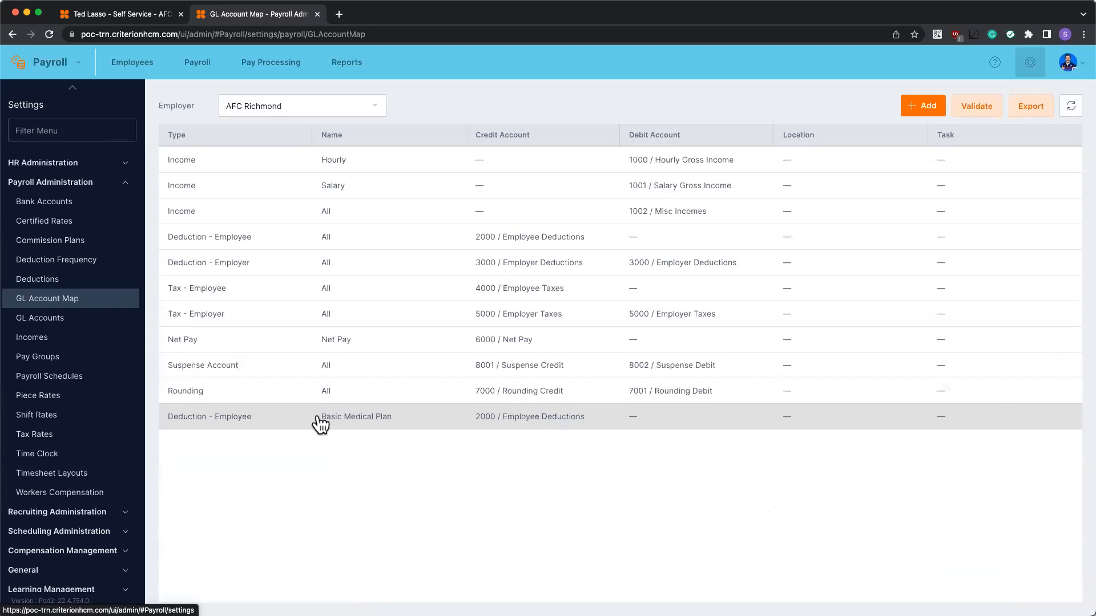
pyautogui.click(216, 421)
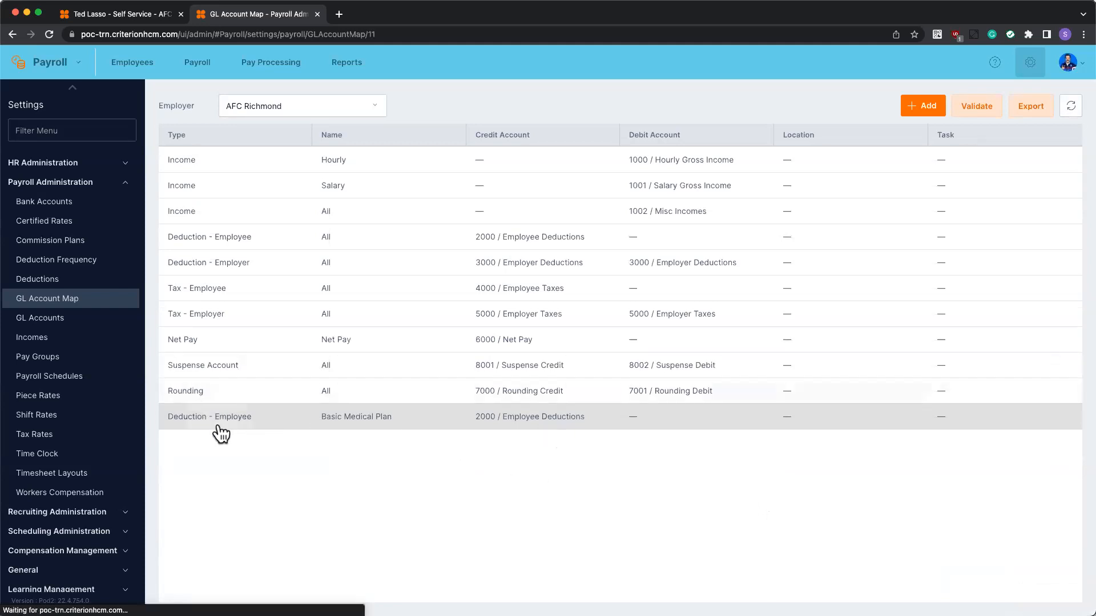
pyautogui.click(1073, 107)
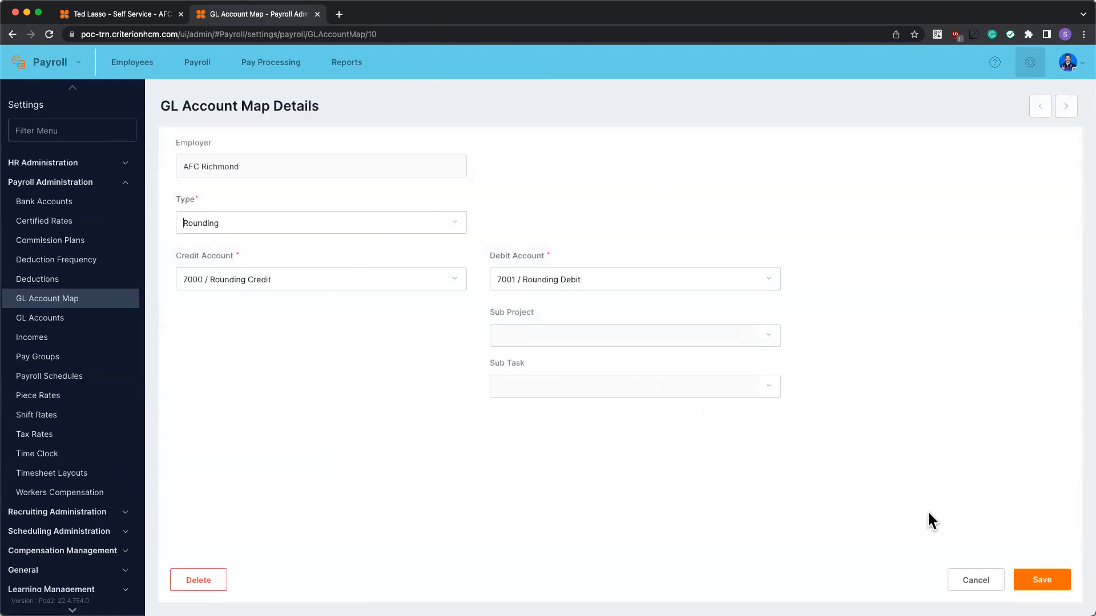
pyautogui.click(991, 578)
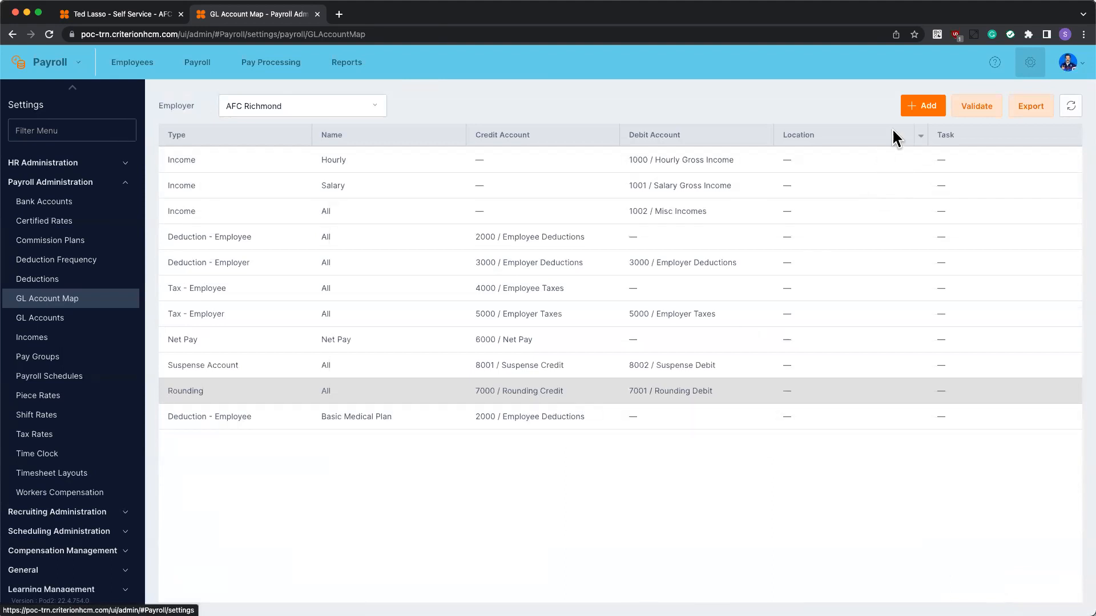
pyautogui.click(922, 110)
pyautogui.click(249, 216)
pyautogui.click(237, 263)
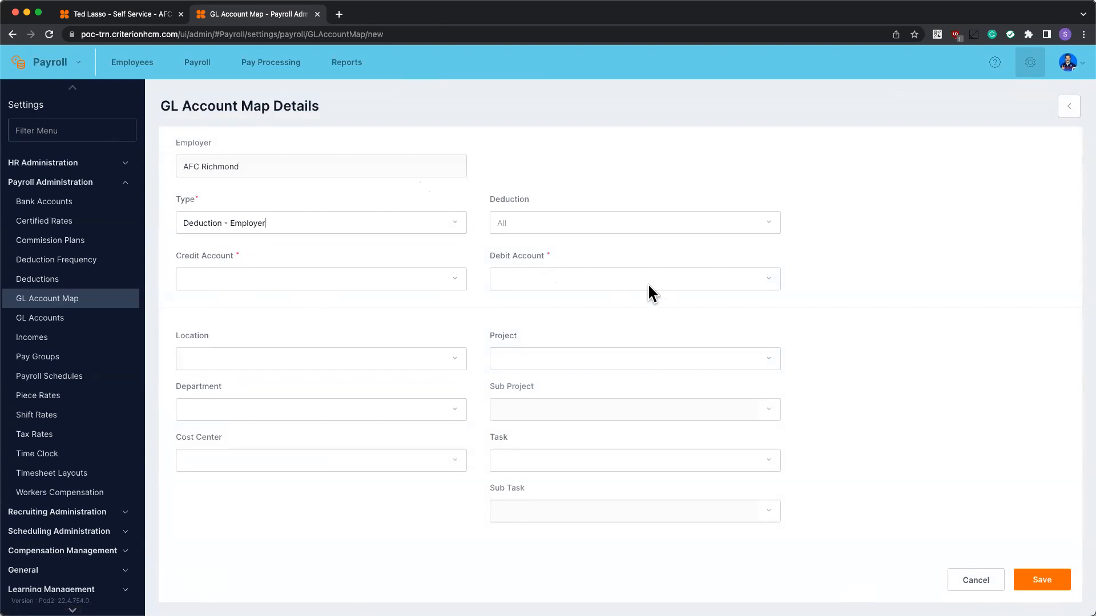
pyautogui.click(539, 223)
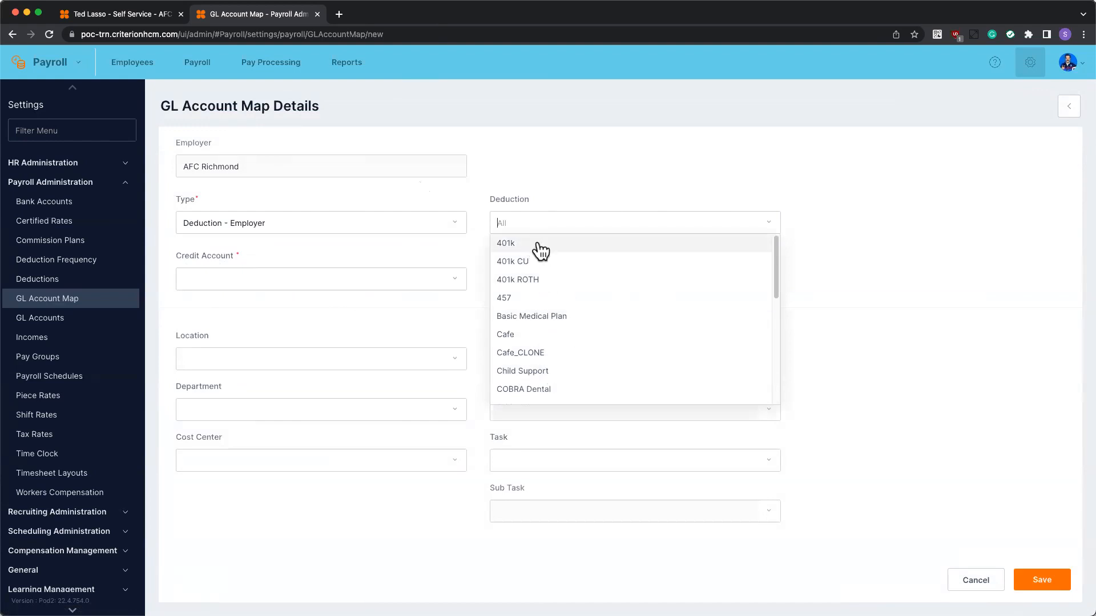
pyautogui.click(536, 244)
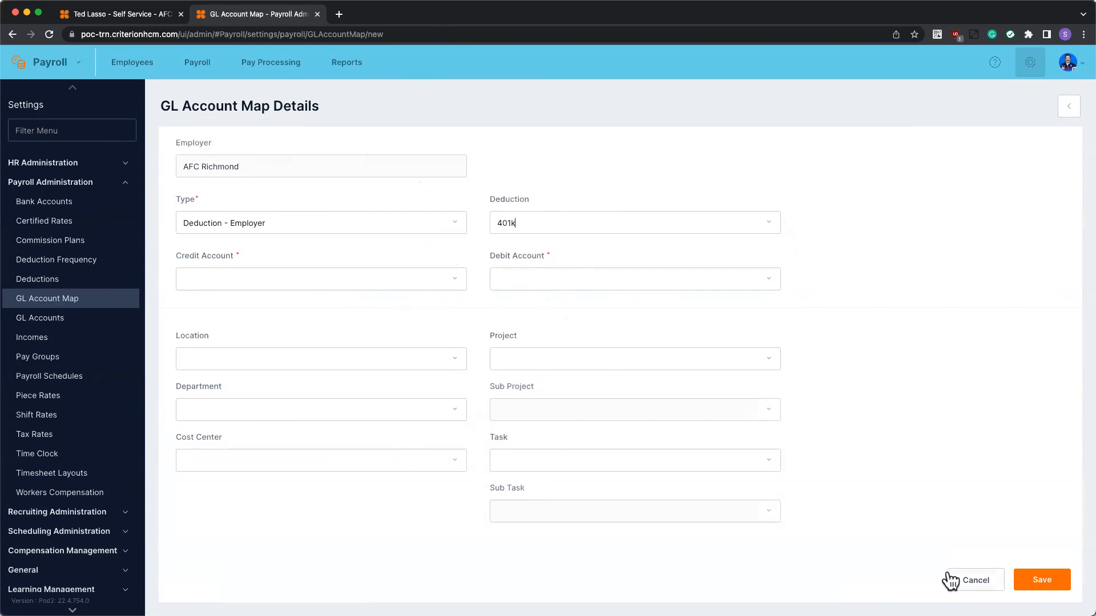
pyautogui.click(973, 582)
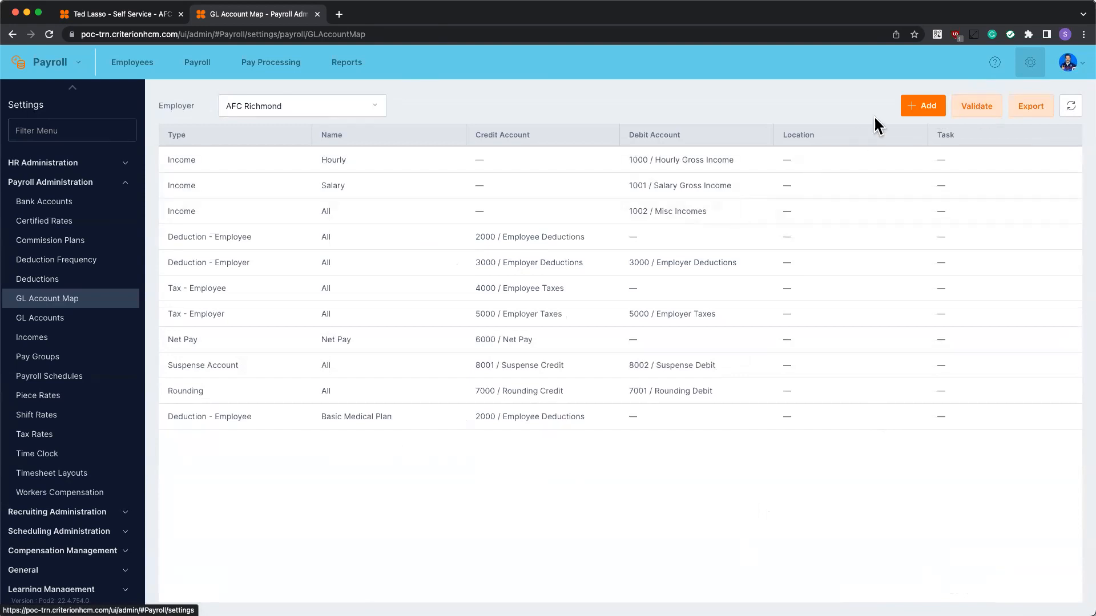
pyautogui.click(919, 107)
pyautogui.click(298, 226)
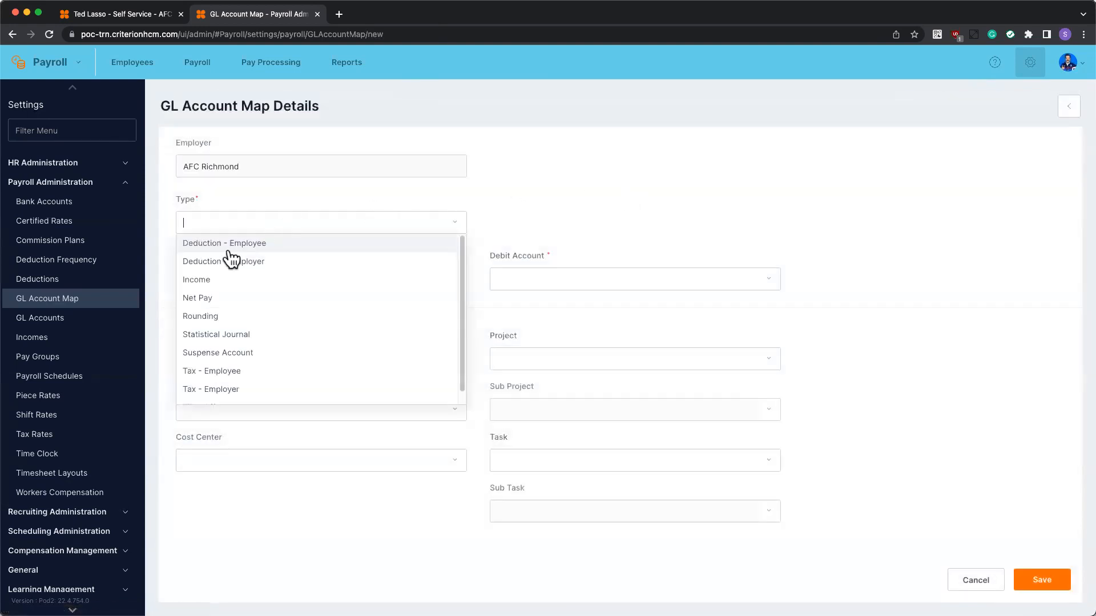
pyautogui.click(217, 278)
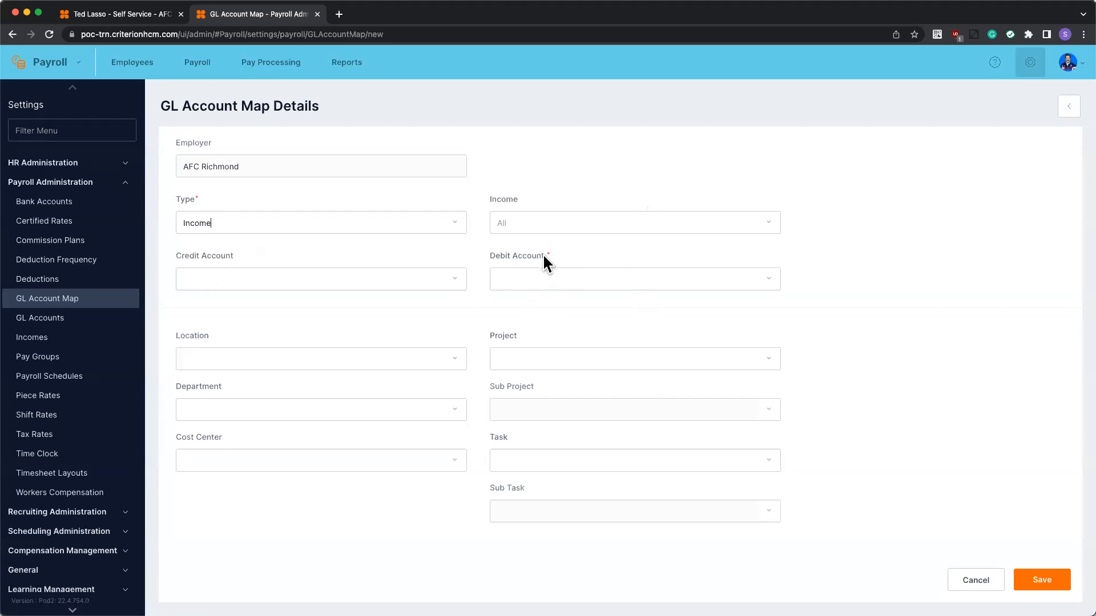
pyautogui.click(553, 221)
pyautogui.click(513, 261)
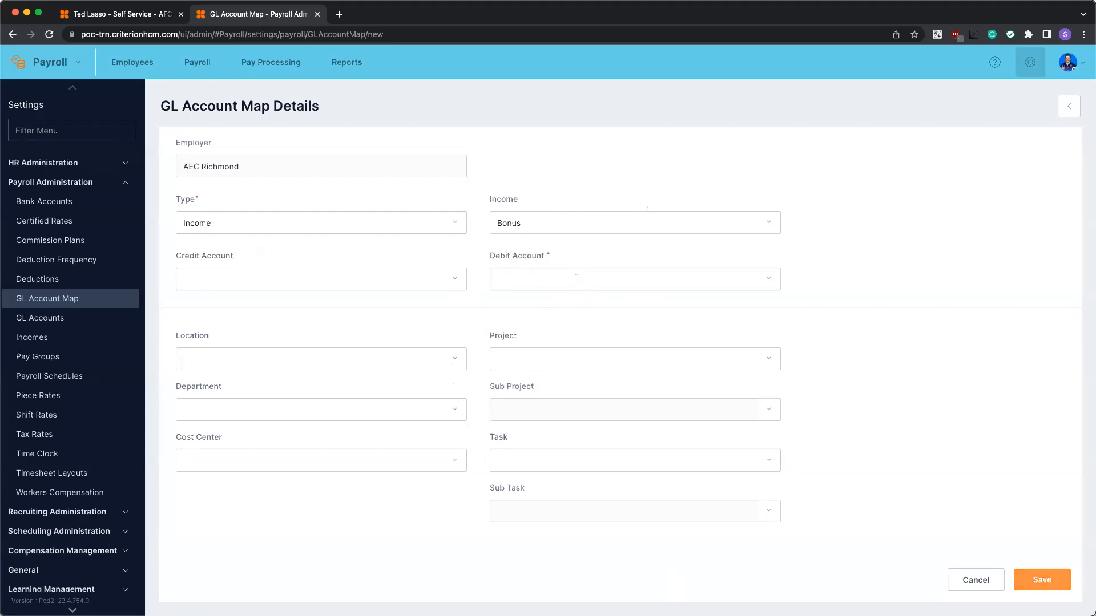
pyautogui.click(971, 582)
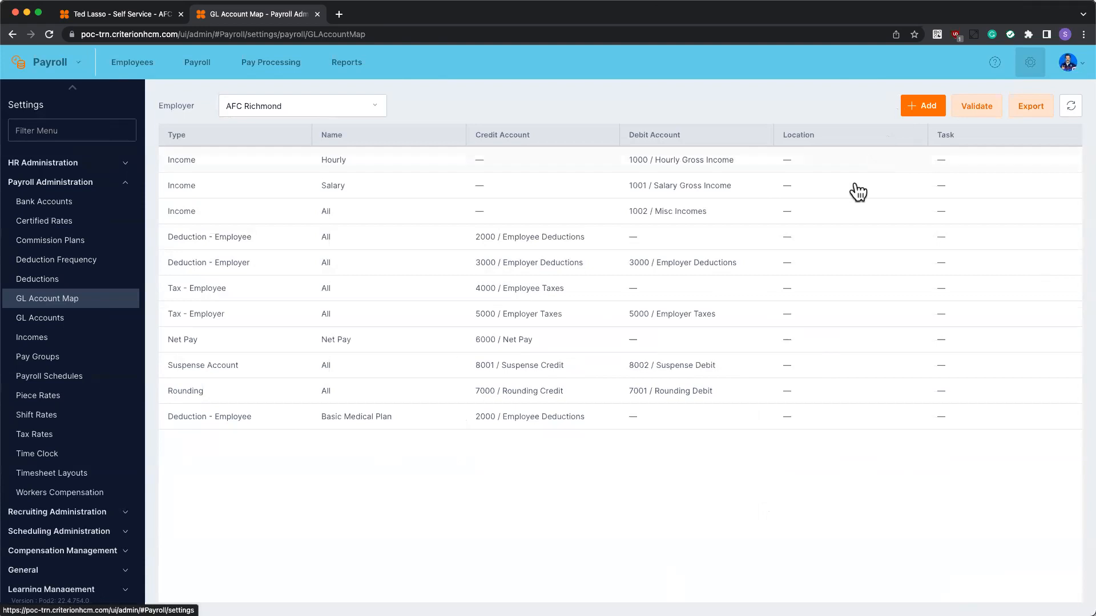
# Start a new GL mapping and set its type to Tax - Employer
pyautogui.click(926, 108)
pyautogui.click(426, 223)
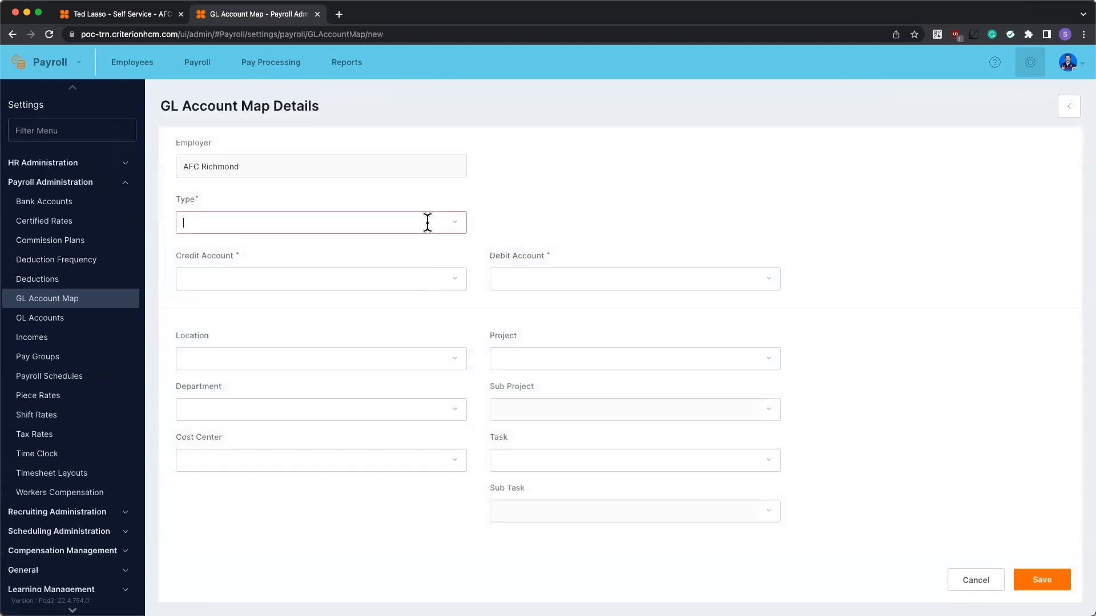
pyautogui.scroll(-1, 311, 346)
pyautogui.click(228, 359)
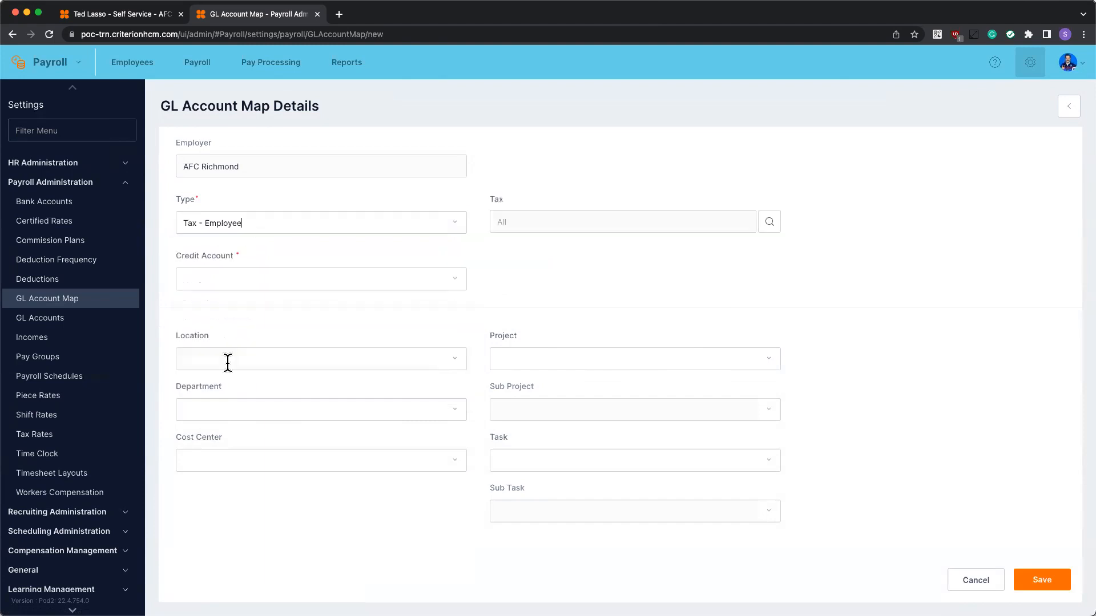
pyautogui.click(266, 222)
pyautogui.click(229, 374)
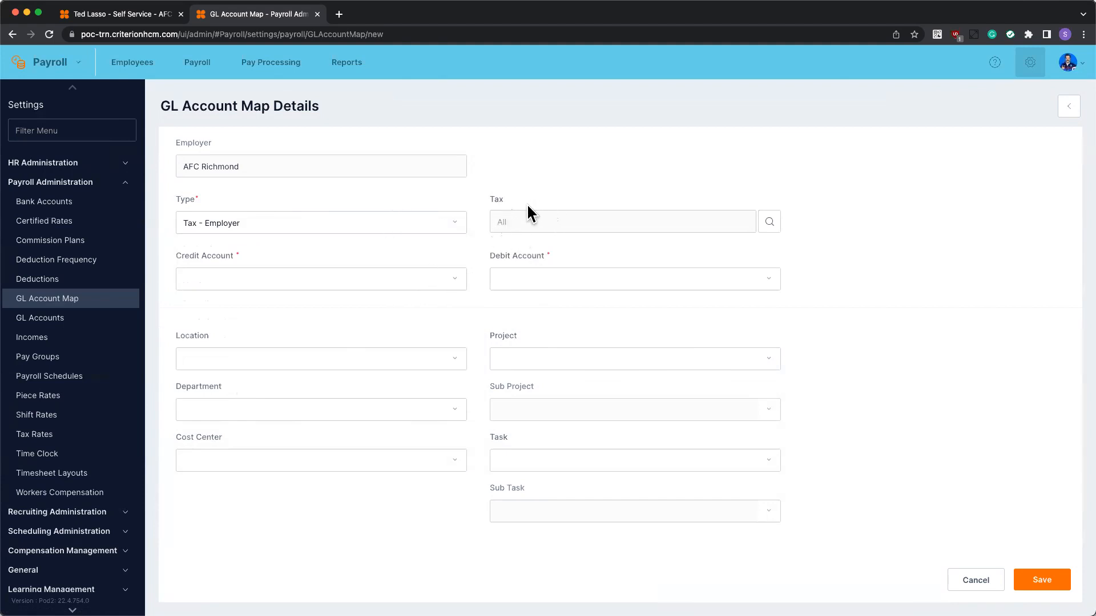
# Browse the Select Tax list, enable 'Show only taxes in employer's payroll', then close it
pyautogui.click(769, 226)
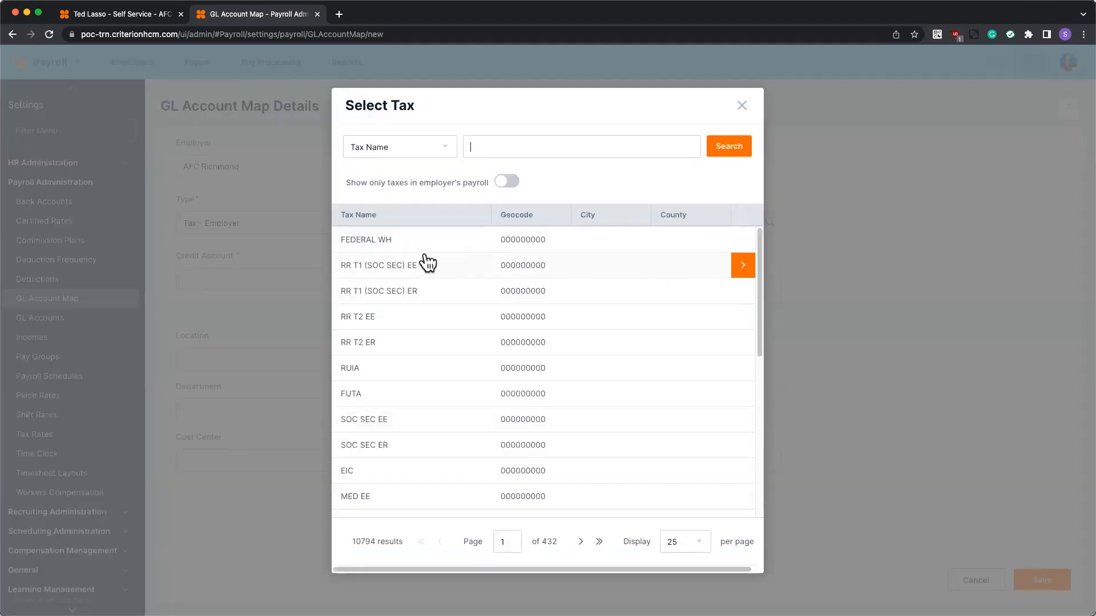
pyautogui.scroll(-10, 433, 324)
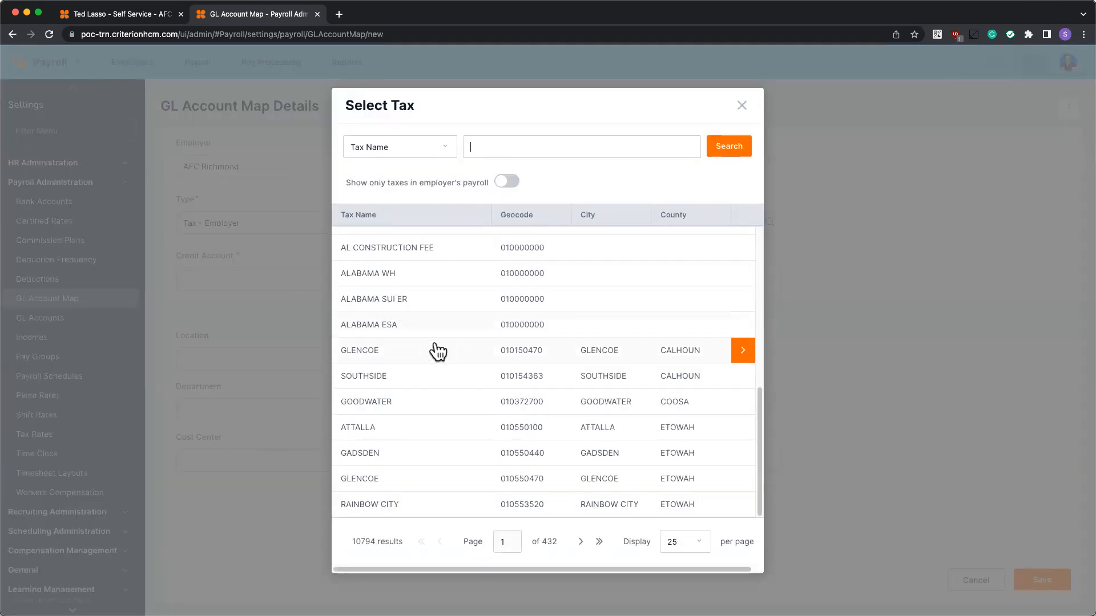
pyautogui.scroll(10, 442, 354)
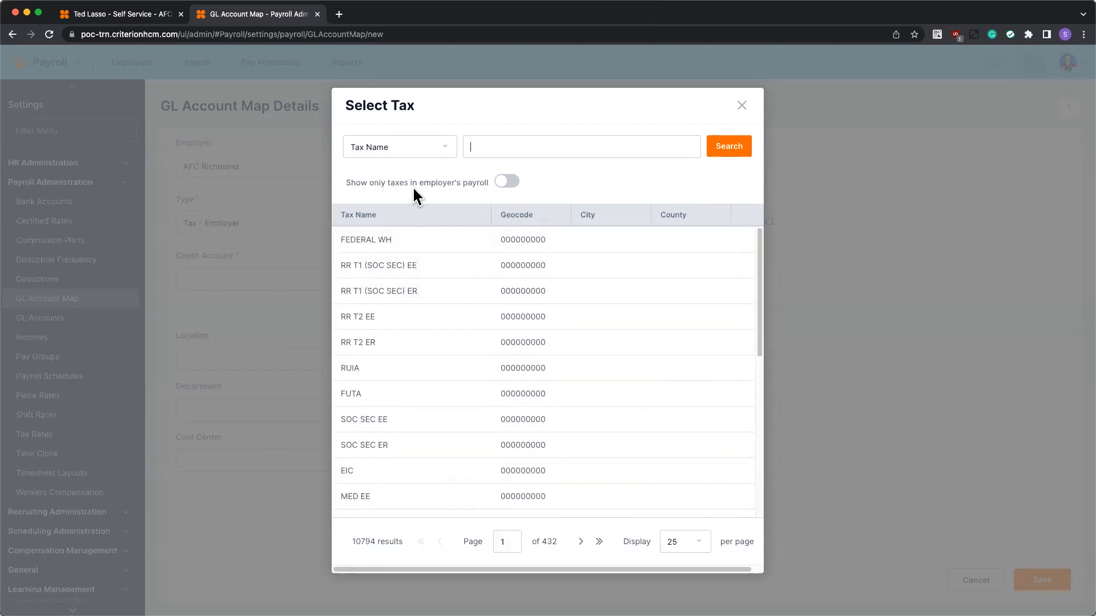
pyautogui.scroll(-2, 436, 342)
pyautogui.scroll(-3, 437, 342)
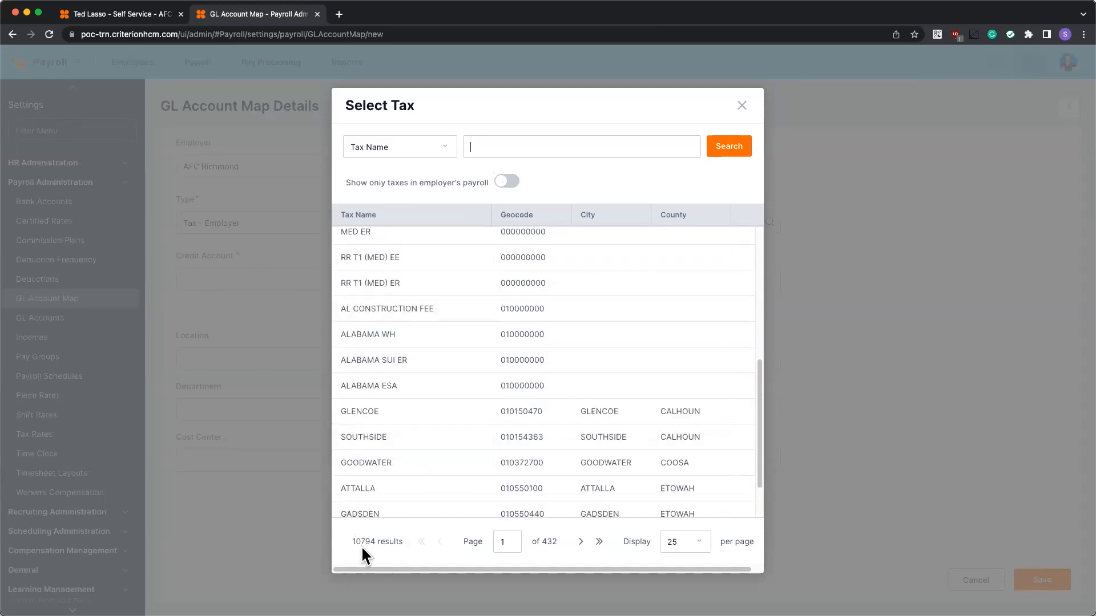
pyautogui.scroll(-1, 492, 393)
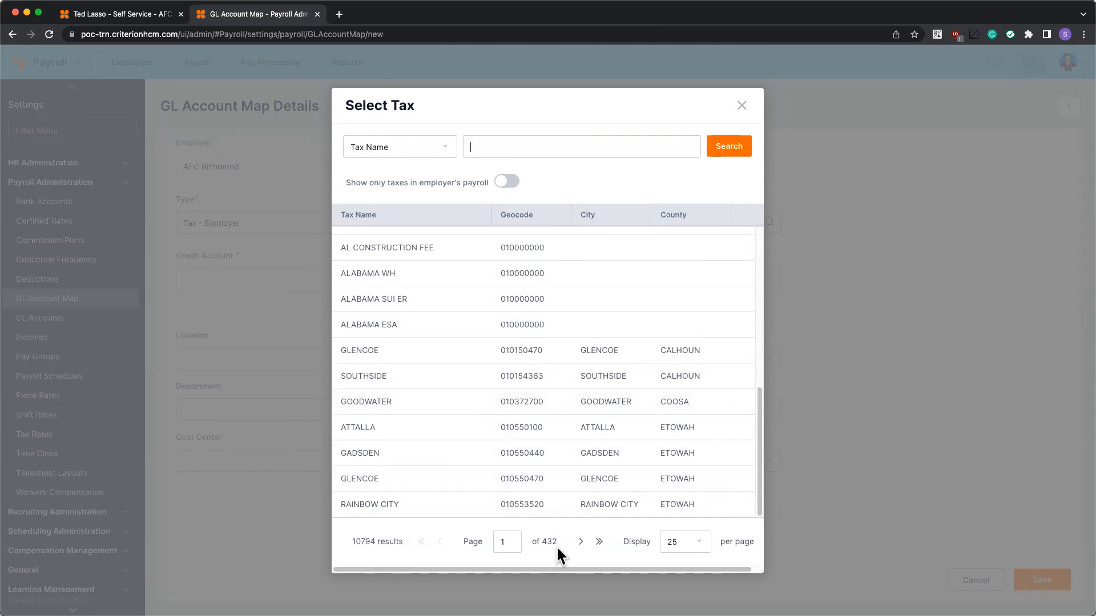
pyautogui.scroll(5, 516, 440)
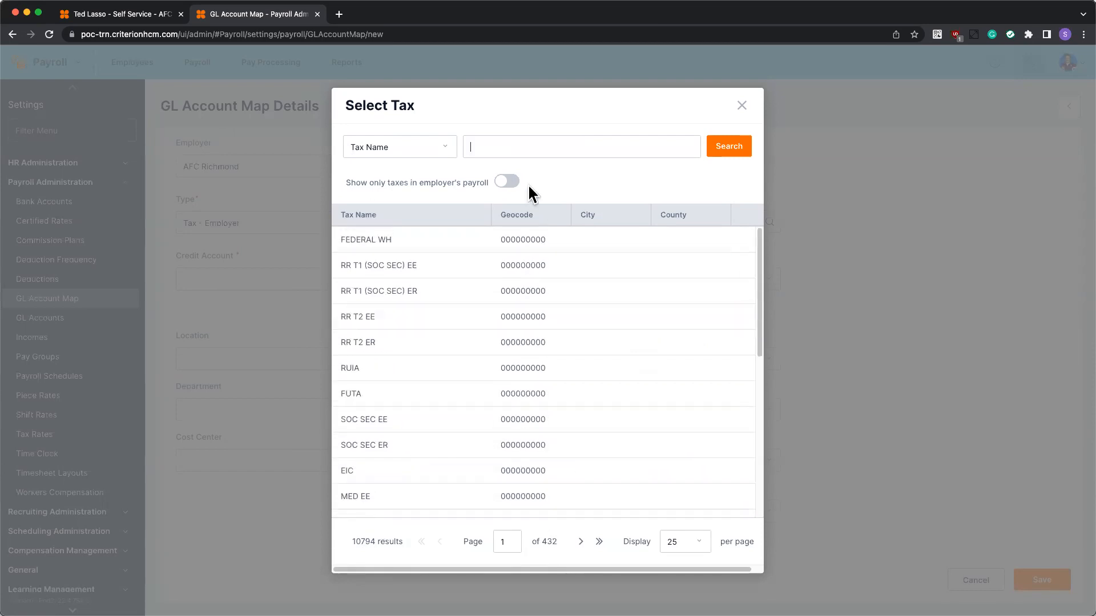
pyautogui.click(508, 182)
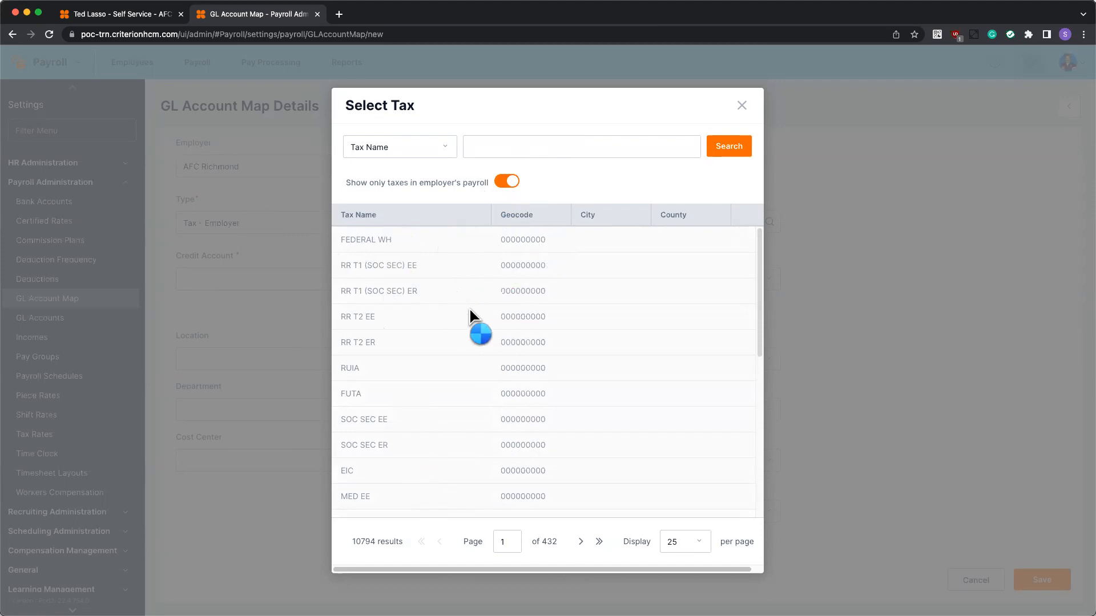
pyautogui.click(741, 105)
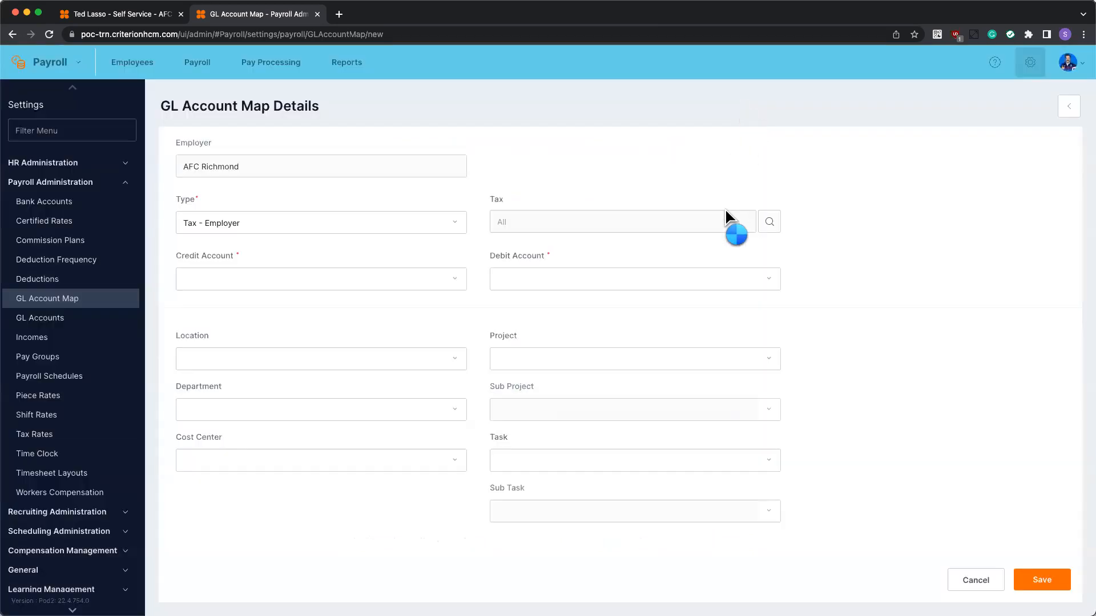
# Discard the unsaved tax mapping and review the Net Pay mapping without changes
pyautogui.click(963, 579)
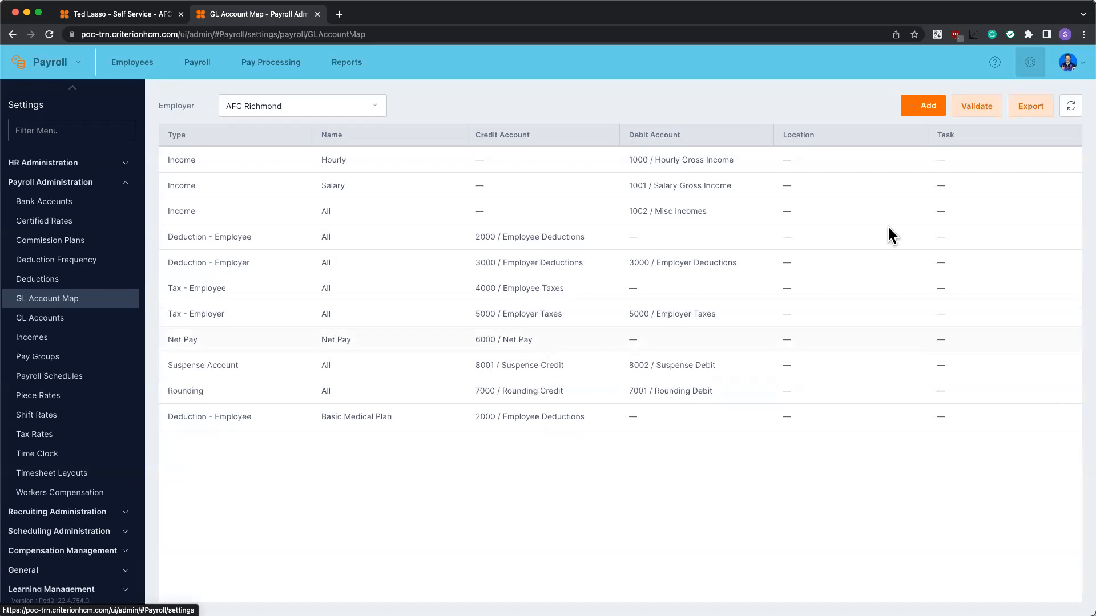
pyautogui.click(485, 344)
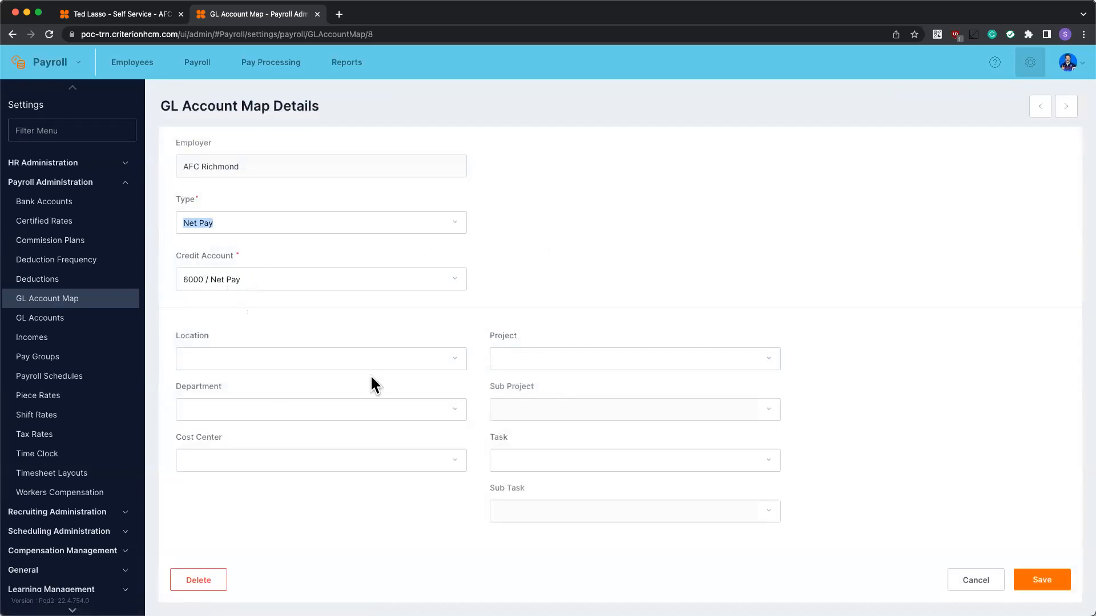
pyautogui.click(976, 579)
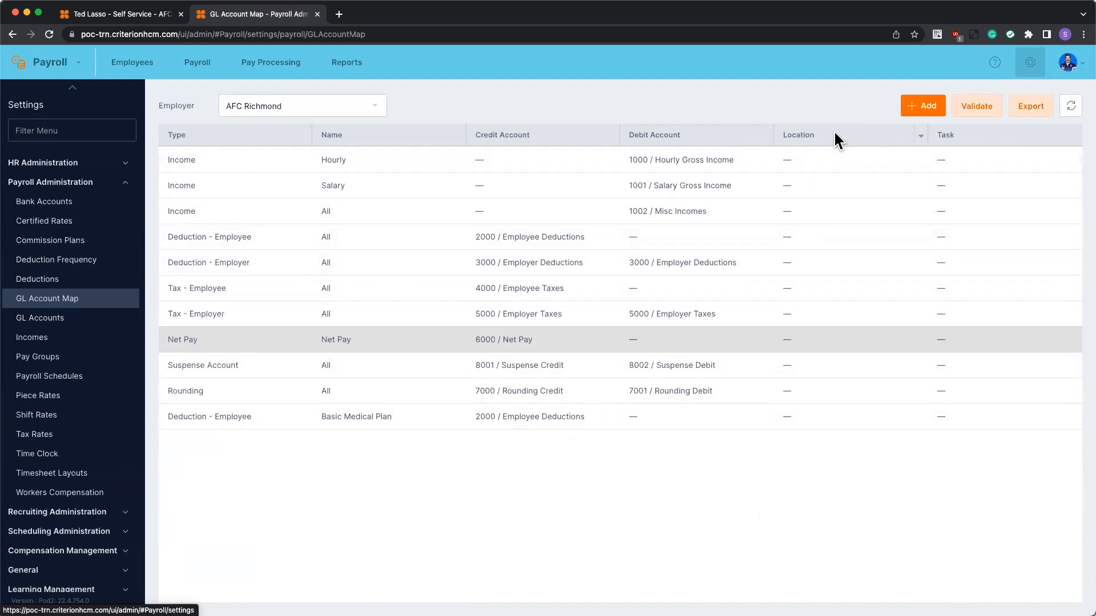
# Review the Rounding and Suspense Account mappings, cancelling each without changes
pyautogui.click(586, 393)
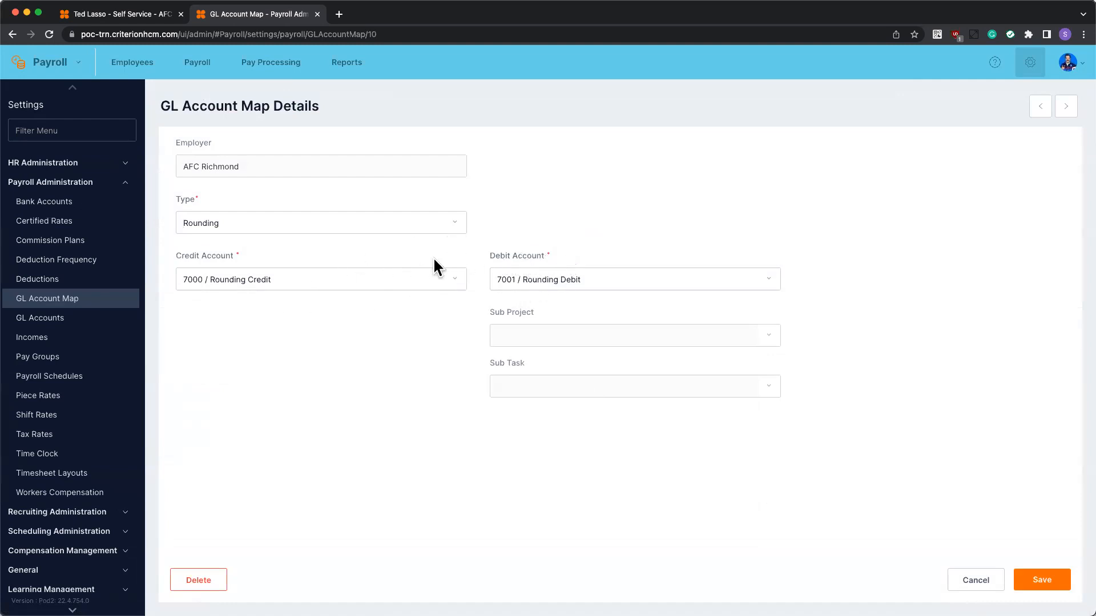
pyautogui.click(976, 580)
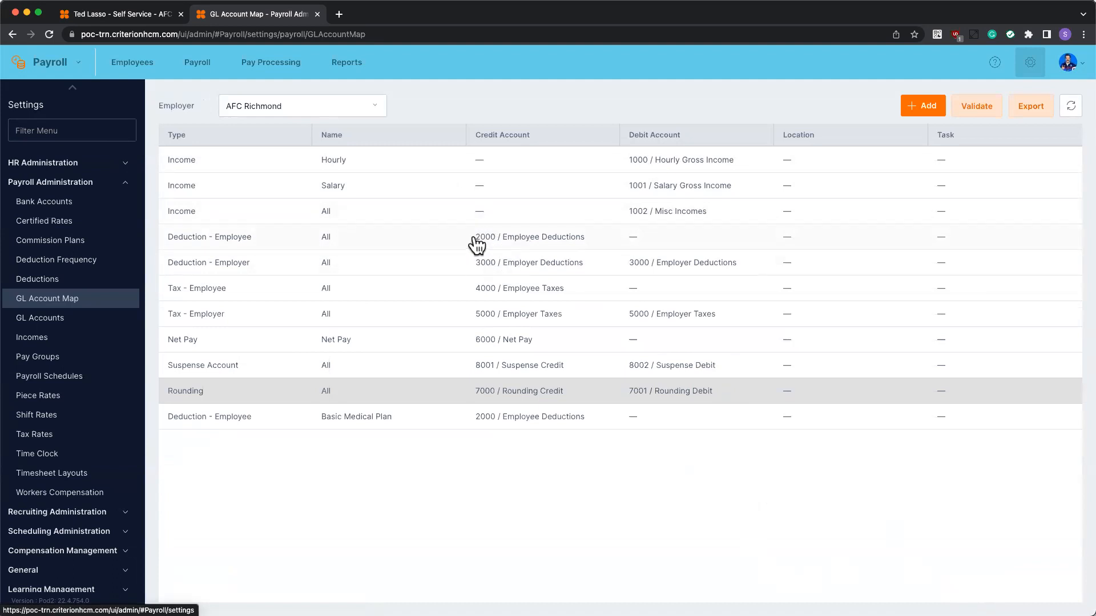
pyautogui.click(535, 393)
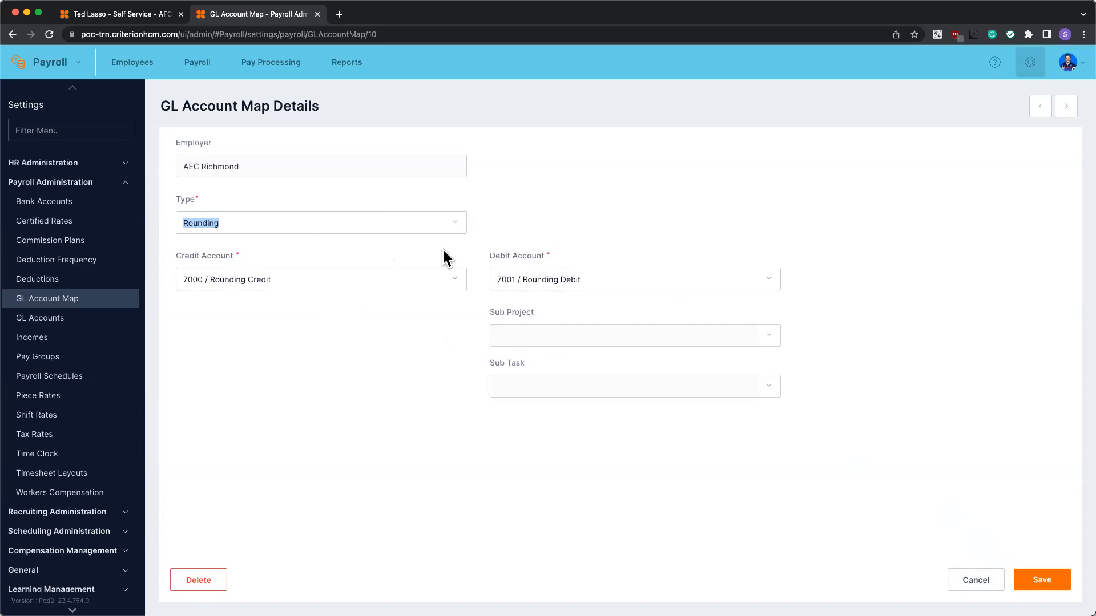
pyautogui.click(974, 587)
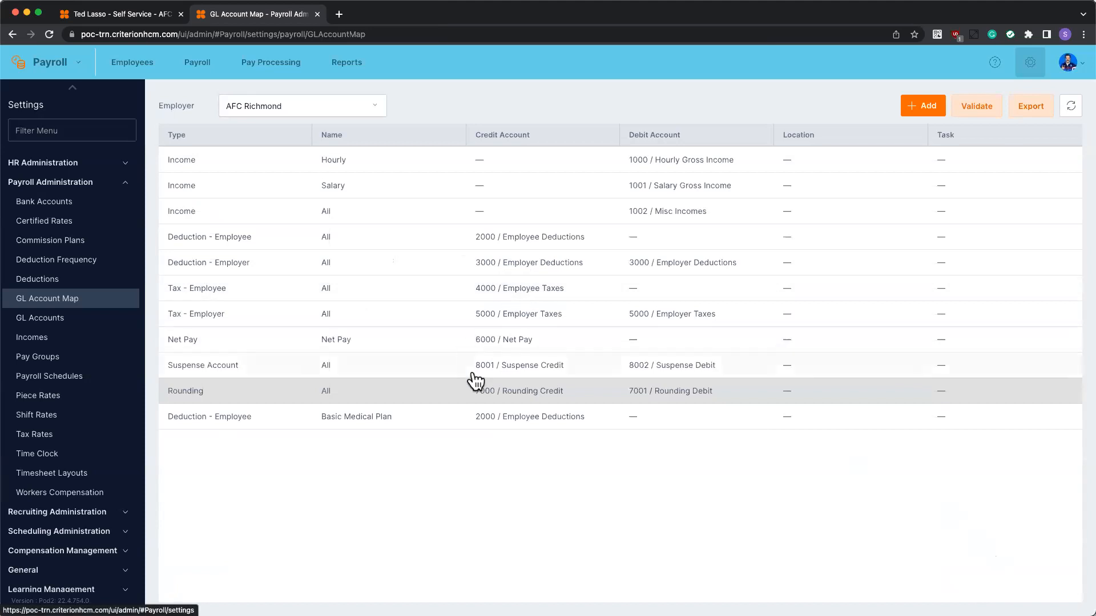
pyautogui.click(522, 372)
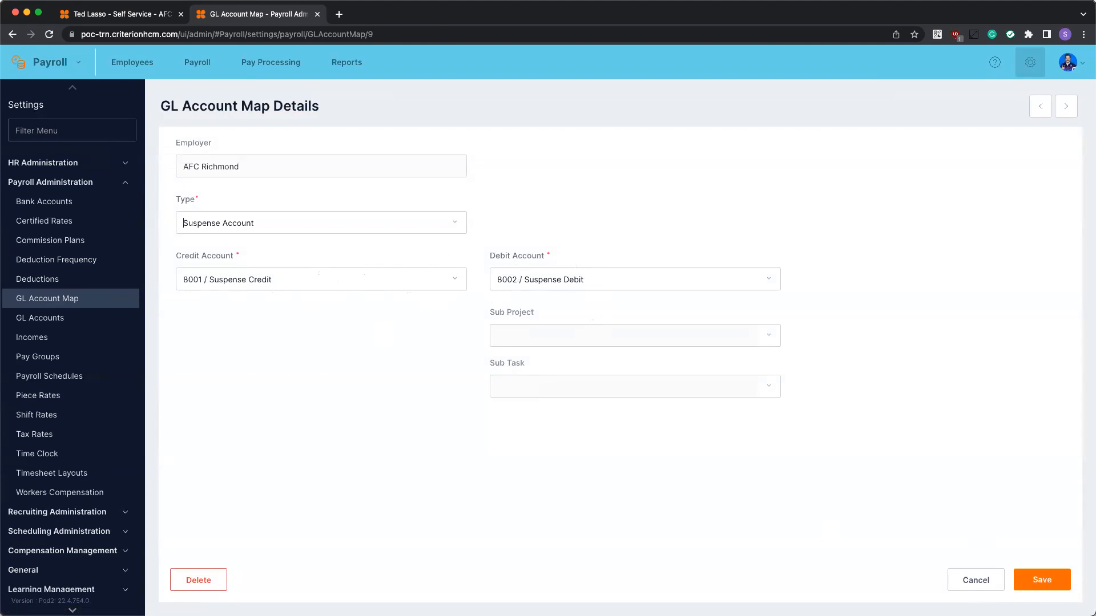
pyautogui.click(976, 579)
pyautogui.click(917, 114)
pyautogui.click(393, 223)
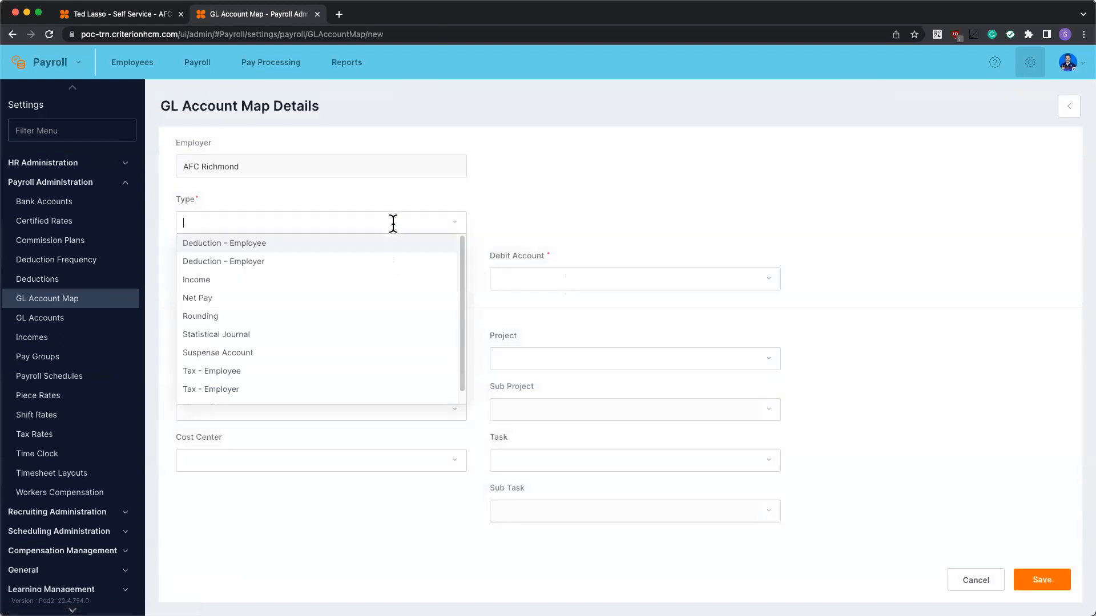
pyautogui.click(266, 342)
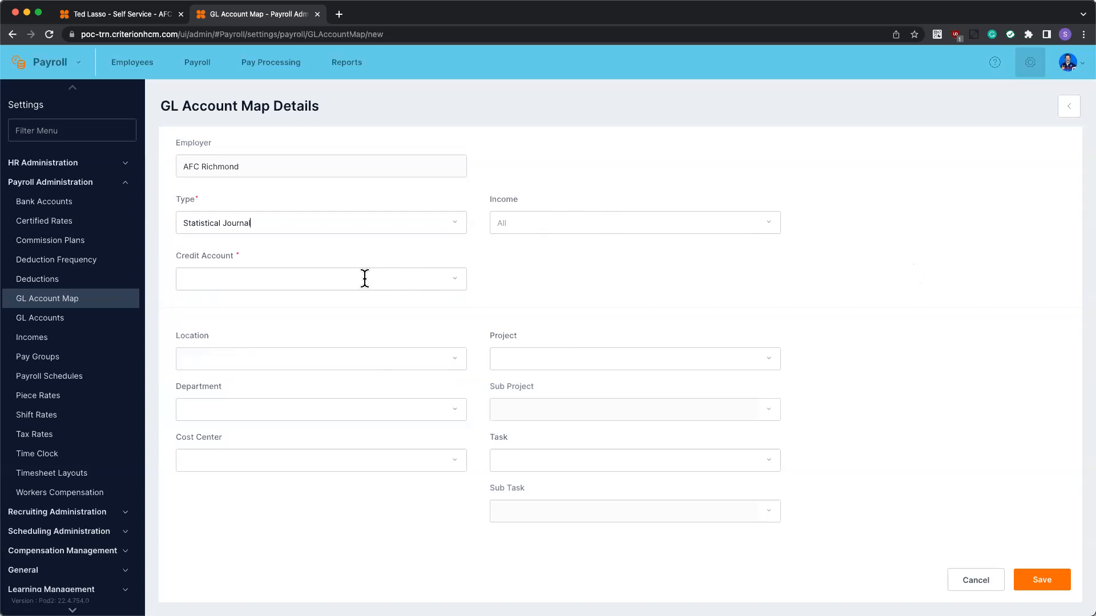
pyautogui.click(977, 585)
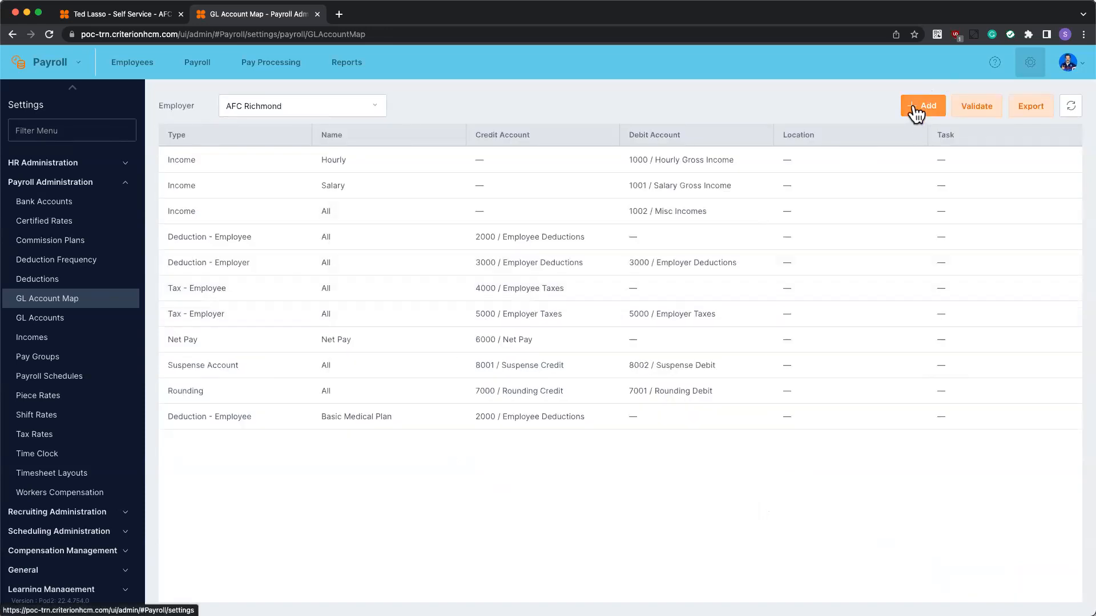
pyautogui.click(915, 107)
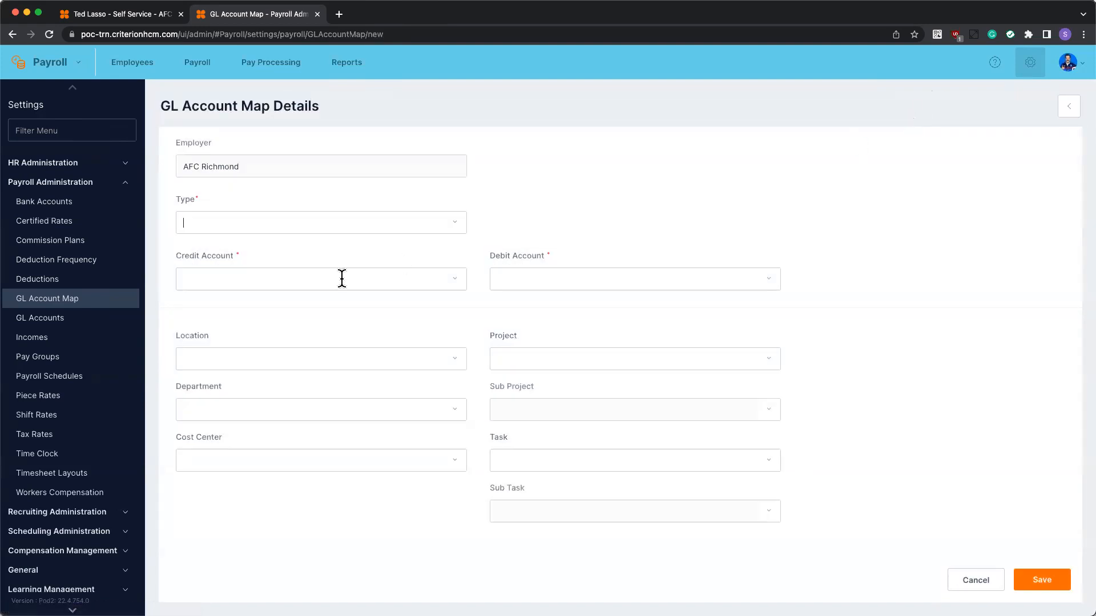
pyautogui.click(368, 223)
pyautogui.scroll(-1, 297, 311)
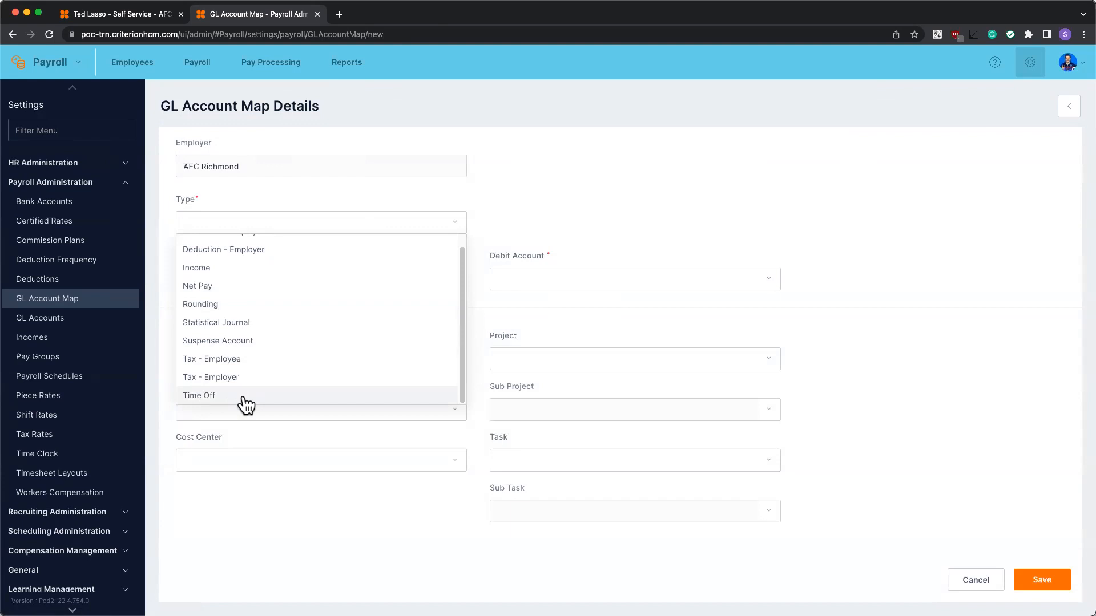
pyautogui.click(316, 398)
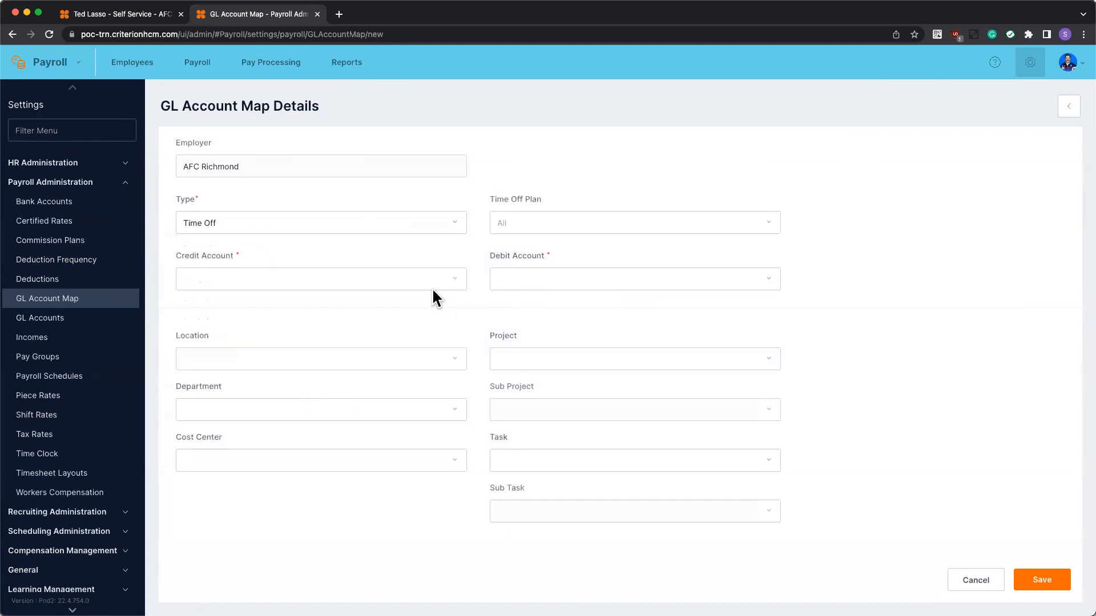
pyautogui.click(563, 219)
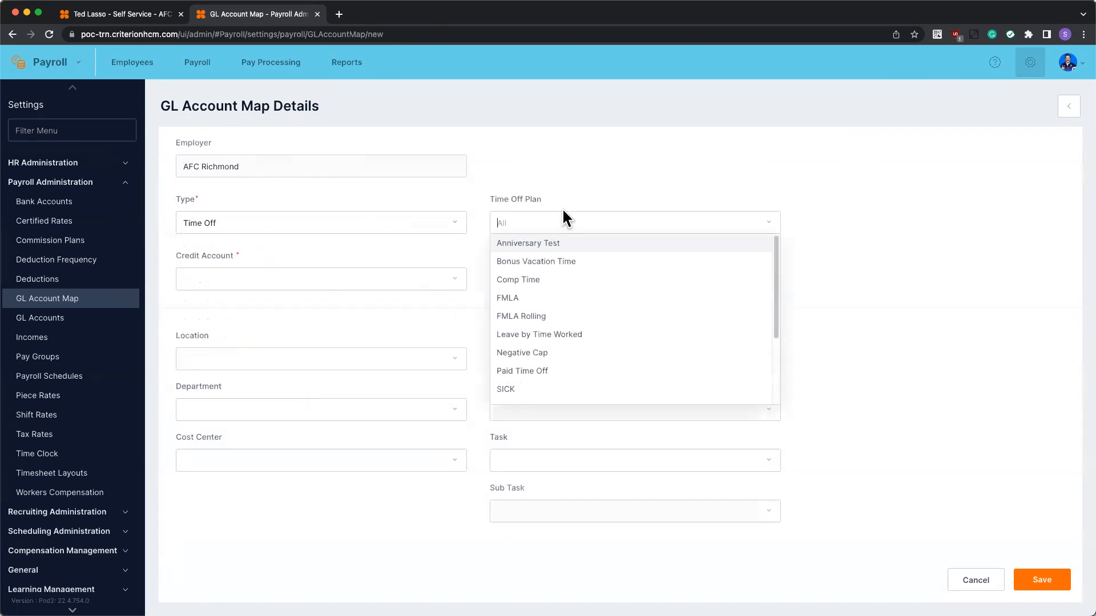
pyautogui.scroll(-3, 528, 306)
pyautogui.click(954, 348)
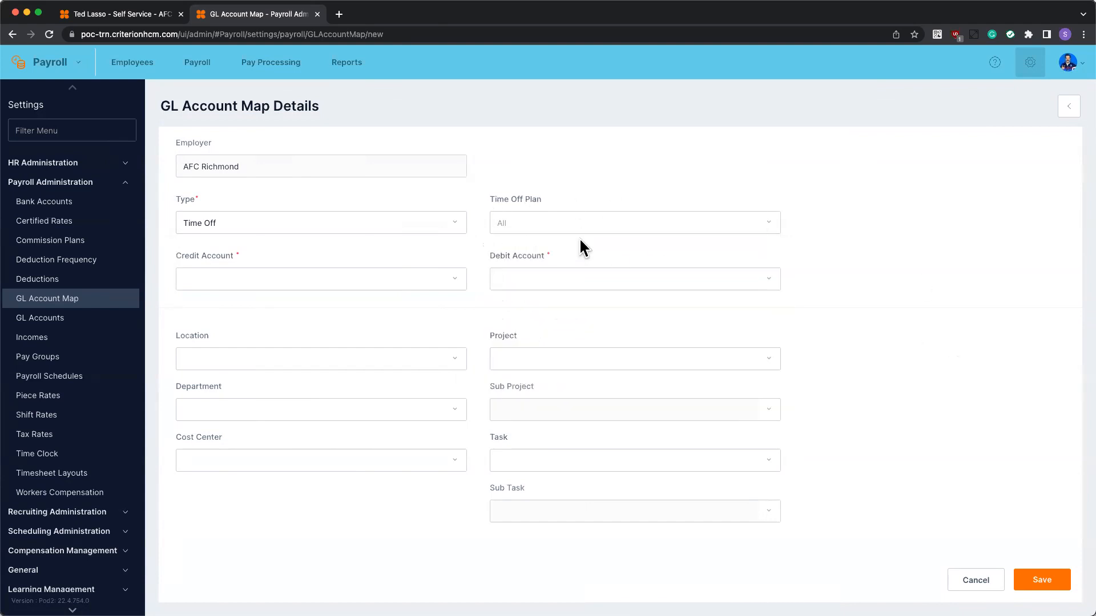
pyautogui.click(975, 580)
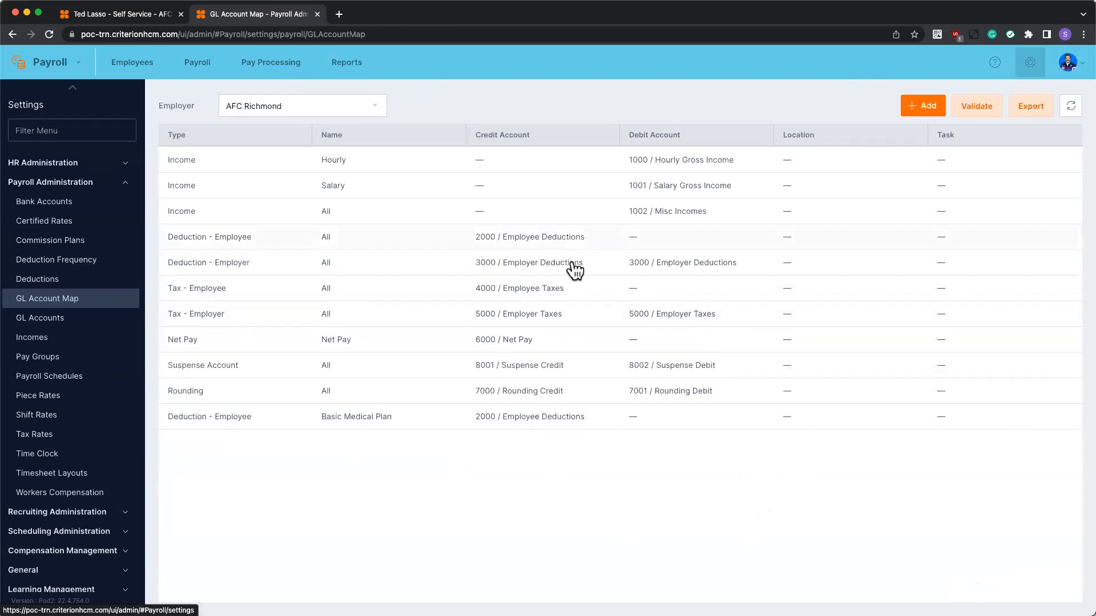
# Validate the GL account map, confirm it reports no errors, and open the Deduction - Employee mapping
pyautogui.click(976, 115)
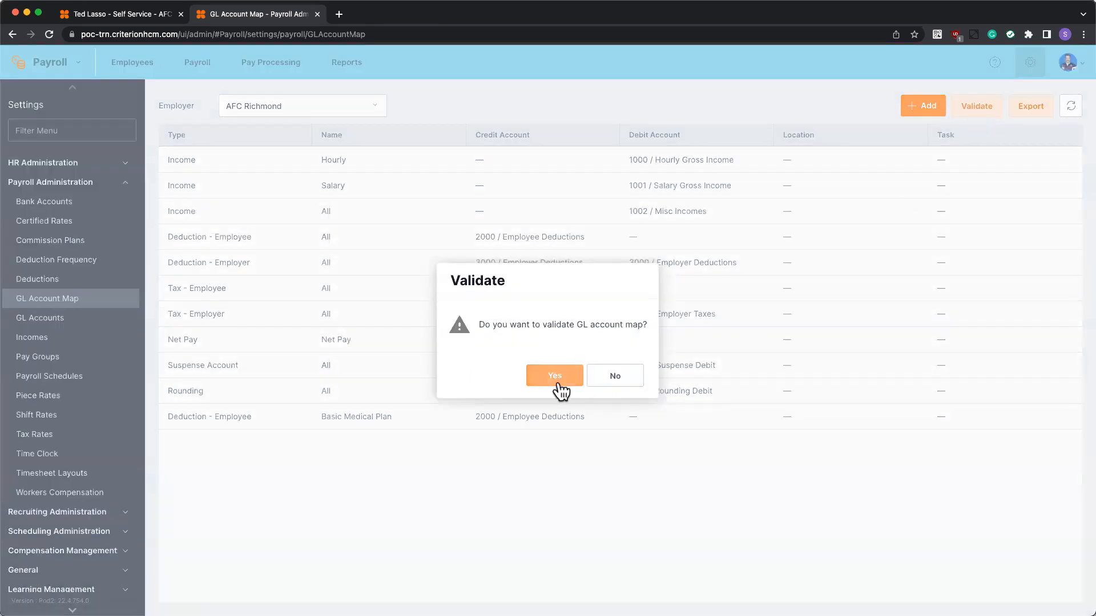
pyautogui.click(558, 386)
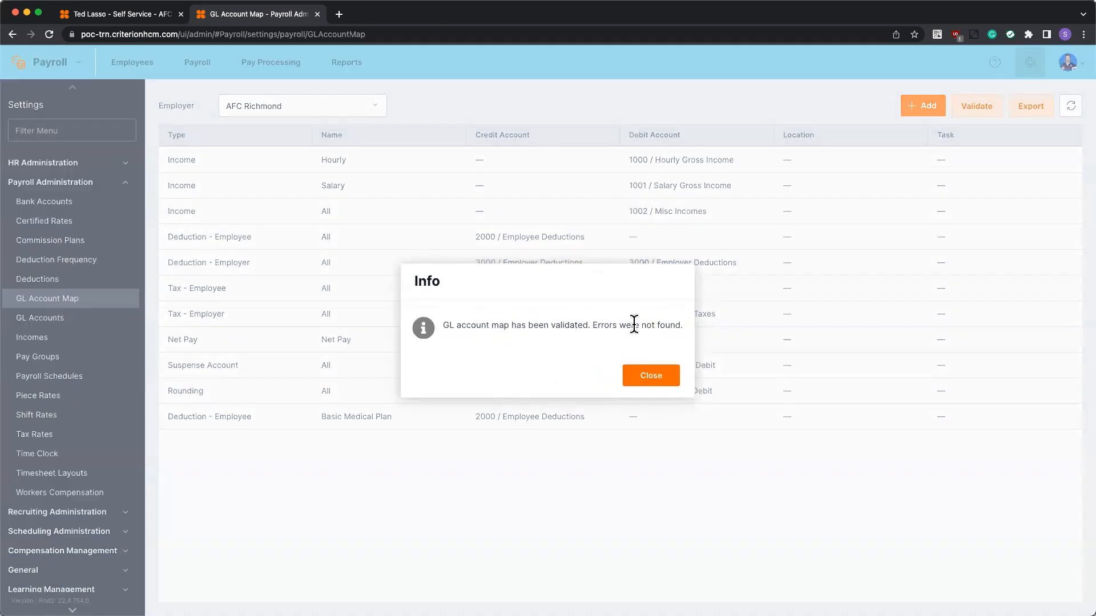
pyautogui.click(652, 381)
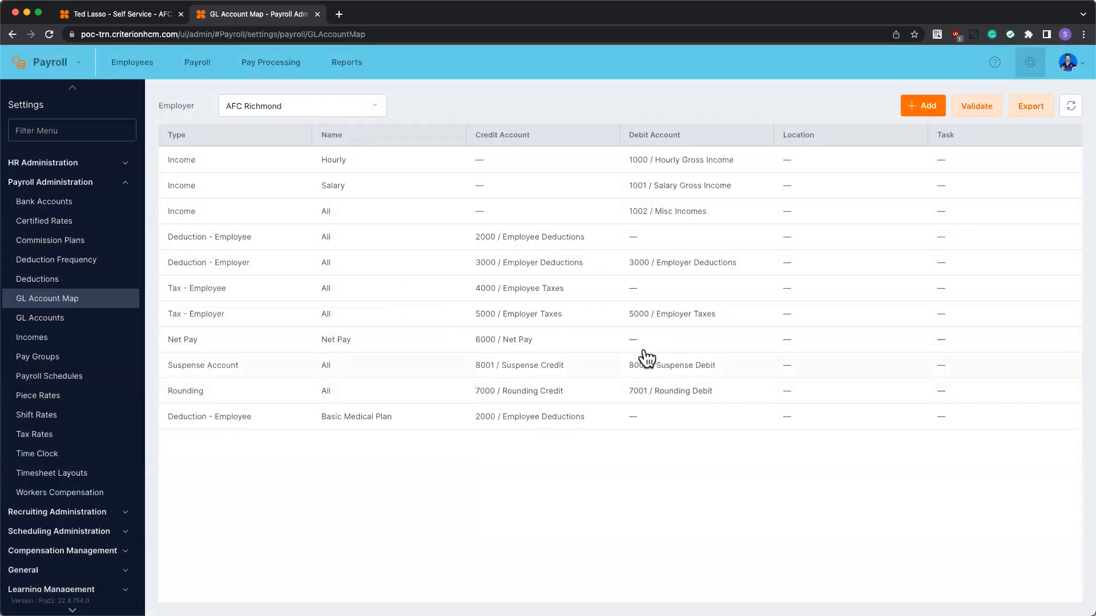
pyautogui.click(537, 241)
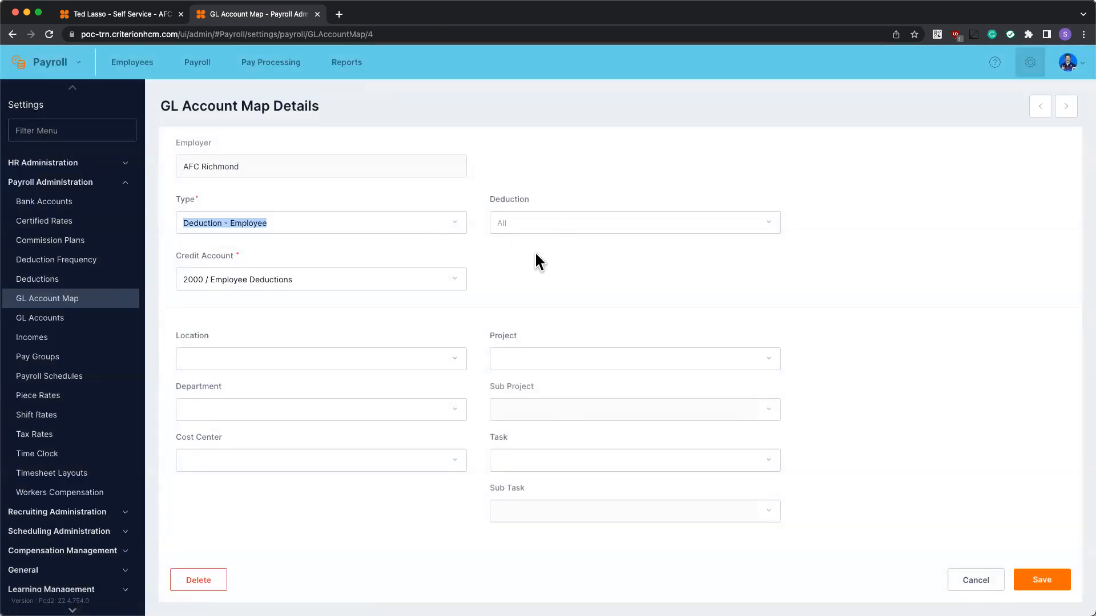
# Close the Deduction - Employee mapping and review the Basic Medical Plan credit account choices unchanged
pyautogui.click(975, 580)
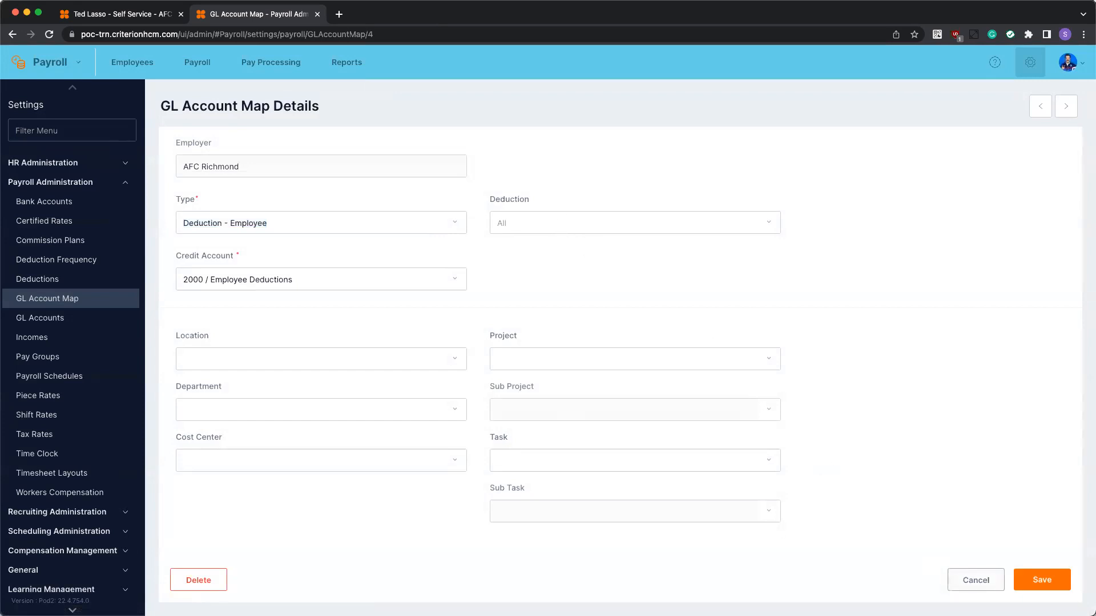
pyautogui.click(348, 422)
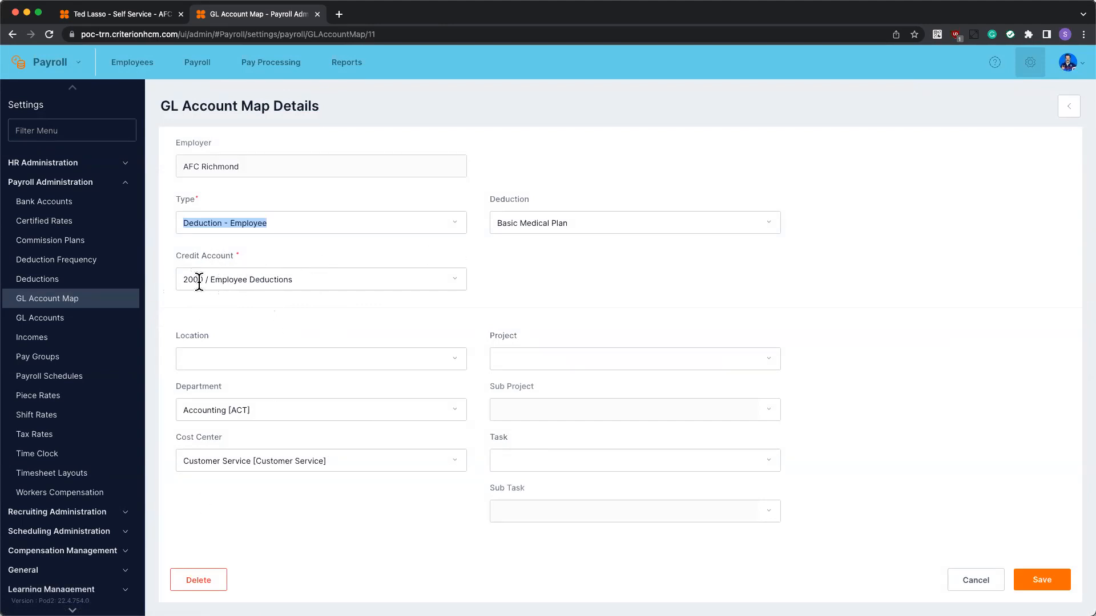
pyautogui.click(244, 282)
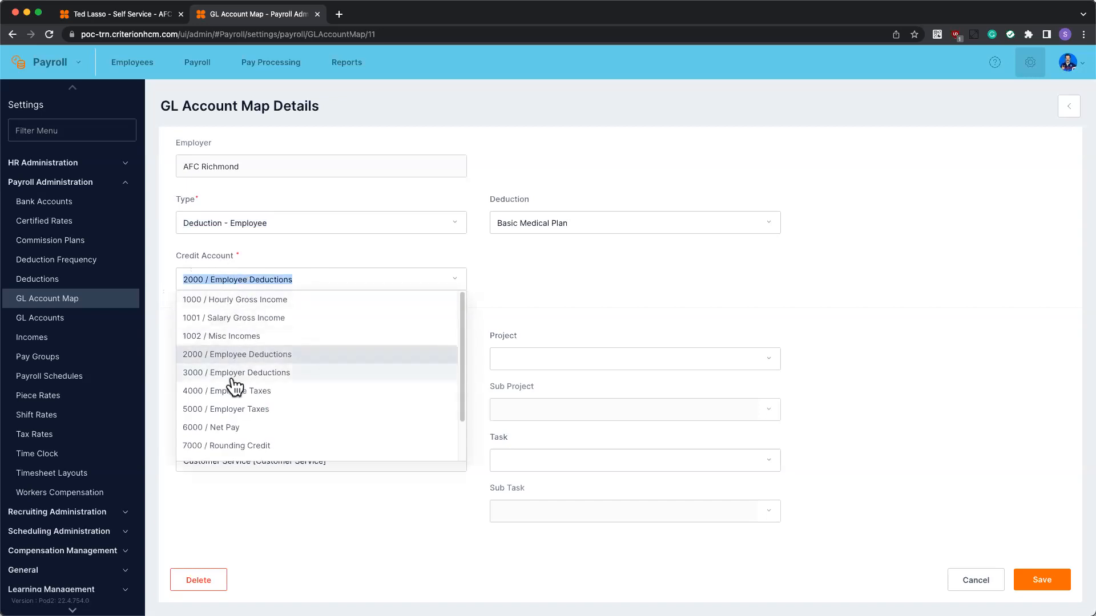
pyautogui.click(546, 308)
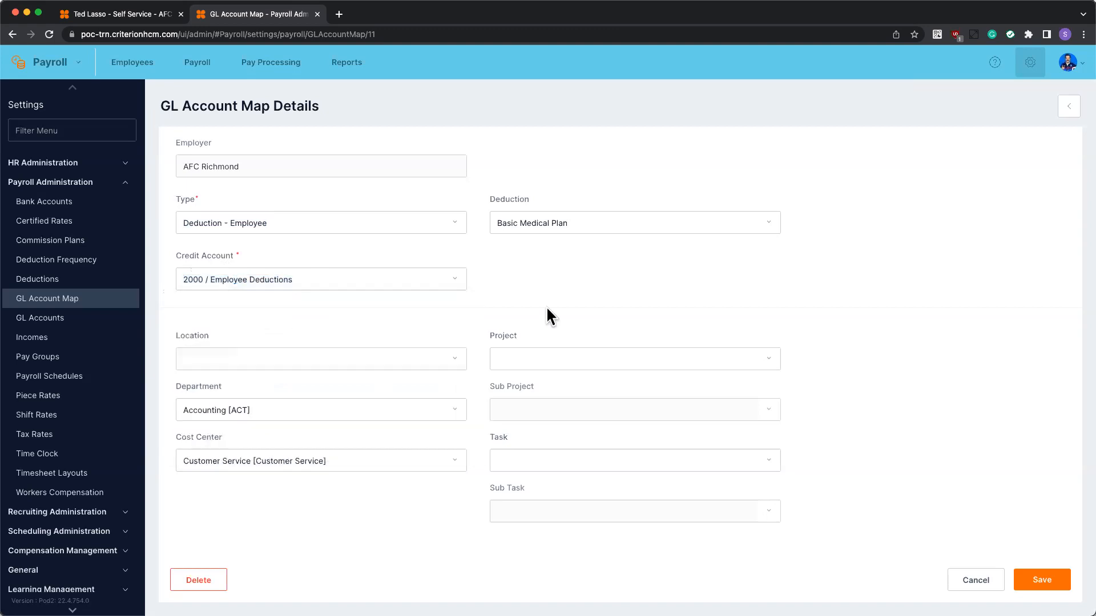
pyautogui.click(975, 579)
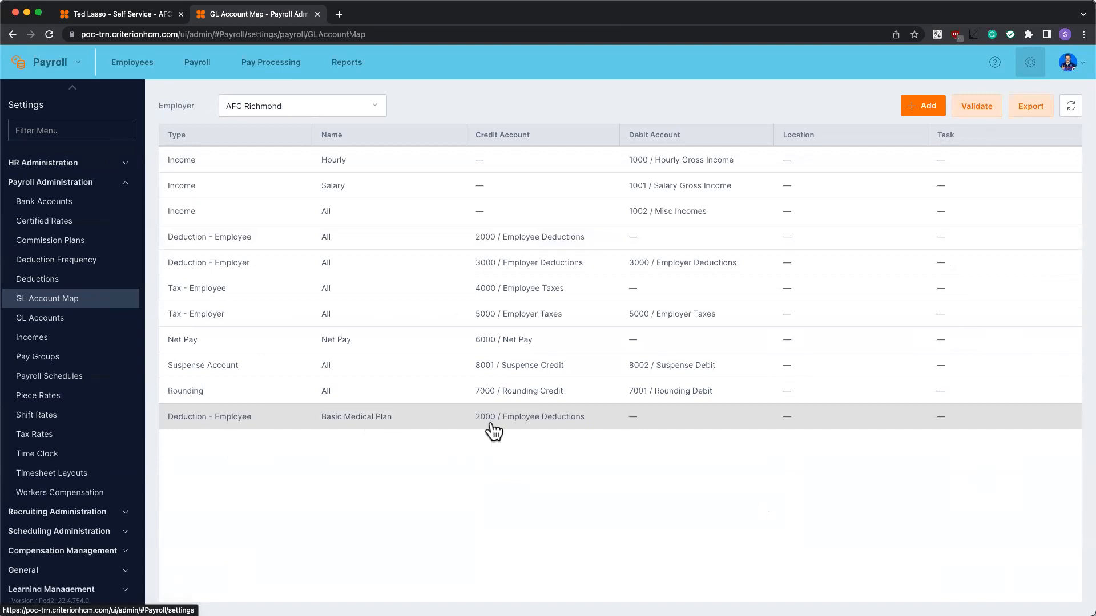
# Check the Basic Medical Plan cost center stays Customer Service, then export the GL account map to Excel
pyautogui.click(536, 421)
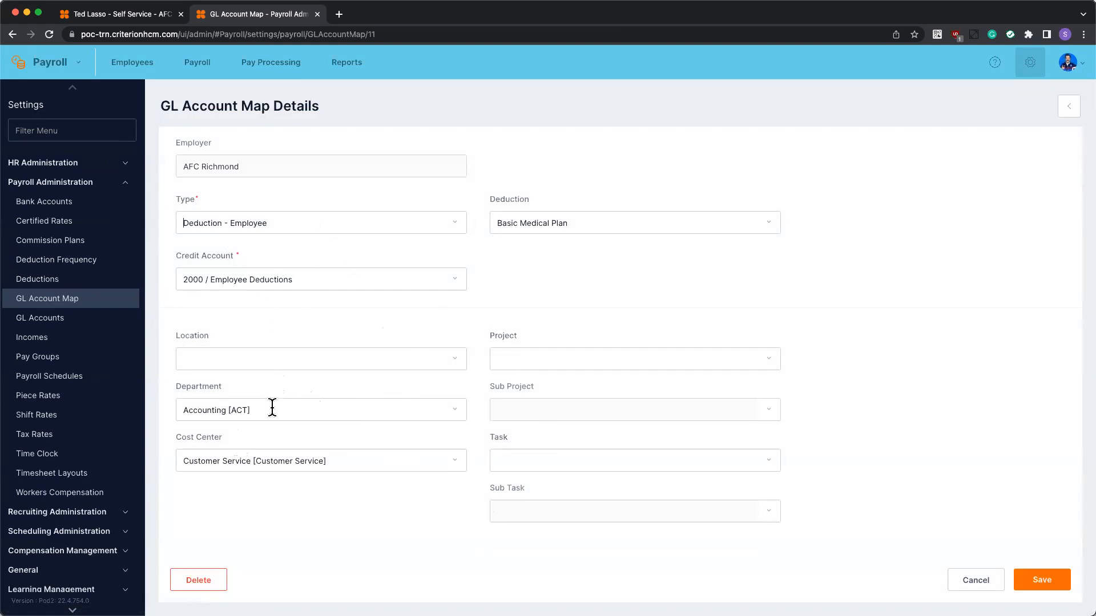
pyautogui.click(279, 463)
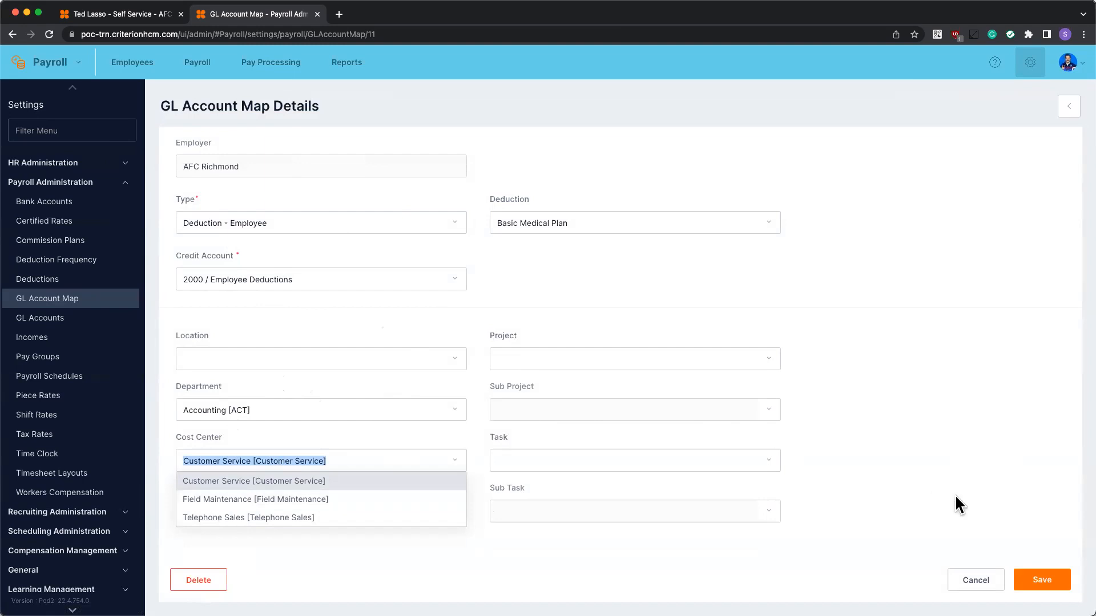
pyautogui.click(917, 490)
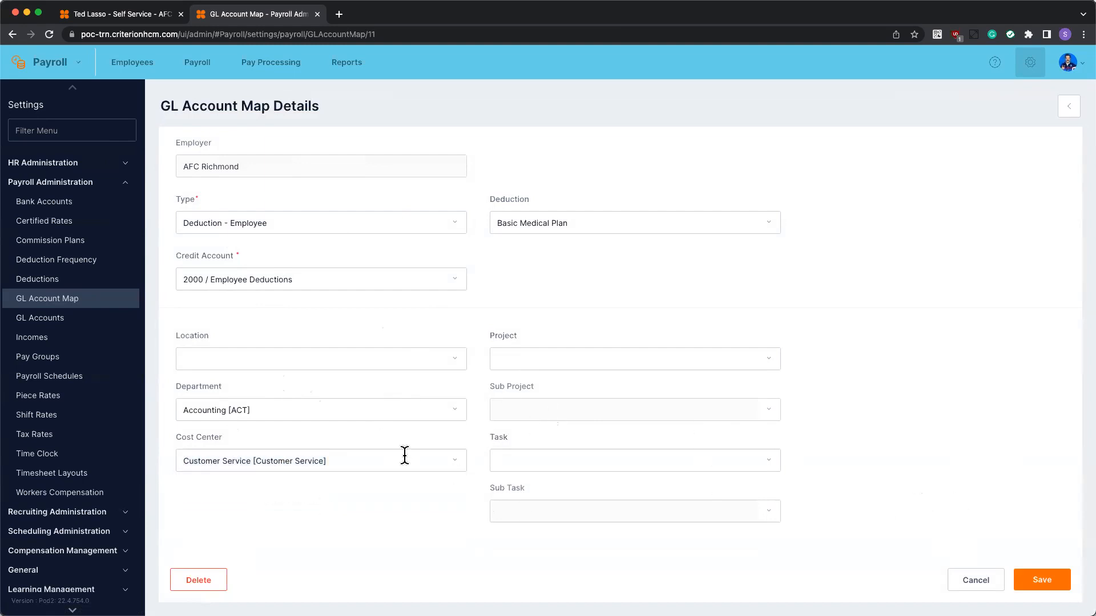
pyautogui.click(963, 582)
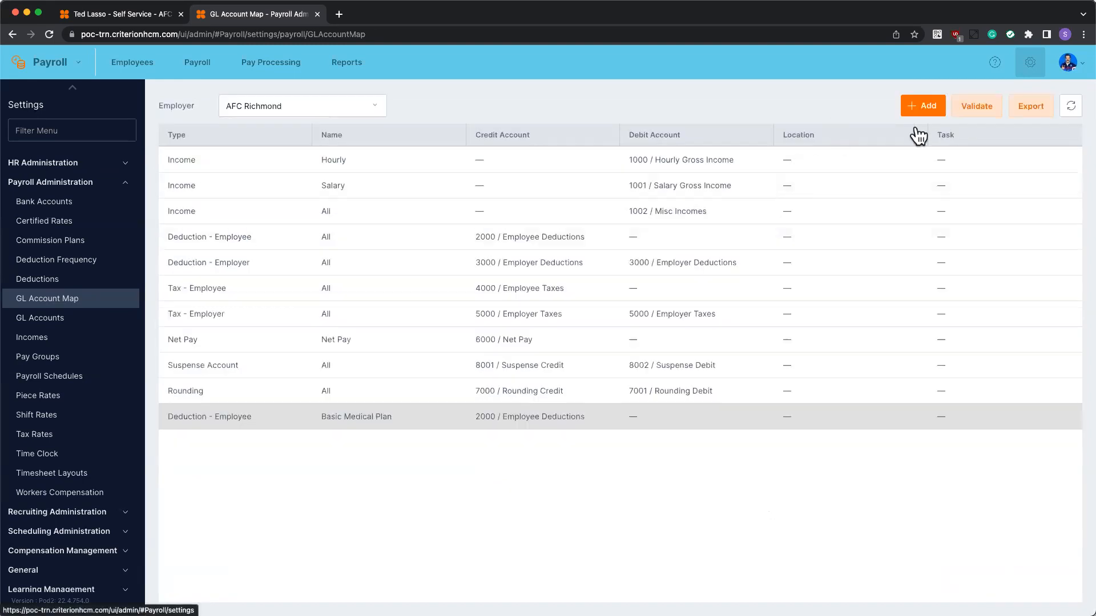
pyautogui.click(1042, 114)
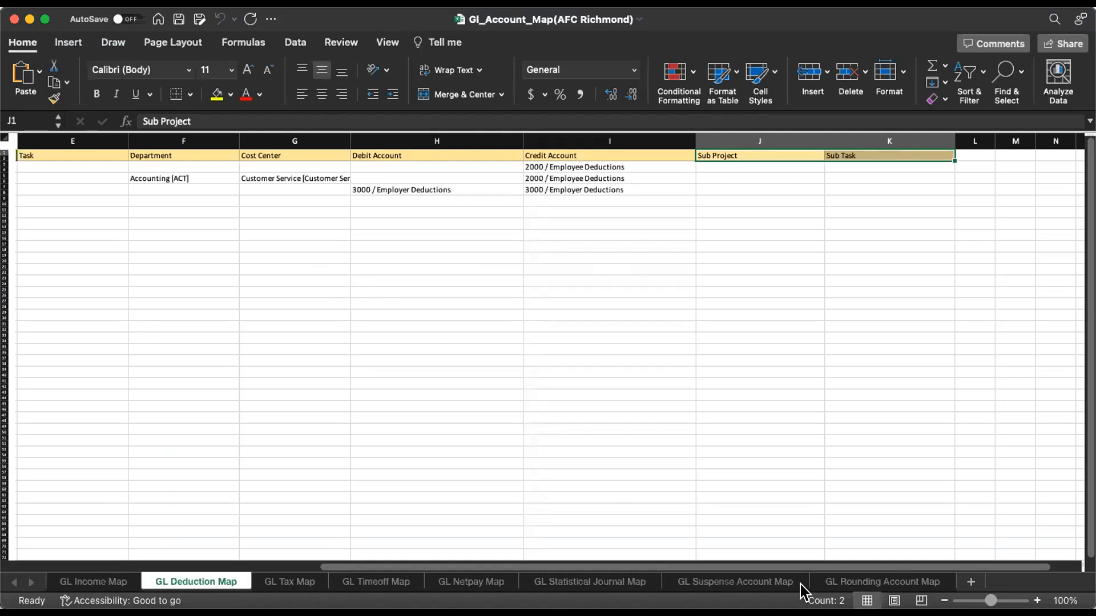
# Review the GL Income Map and GL Deduction Map sheets of the exported workbook
pyautogui.click(81, 581)
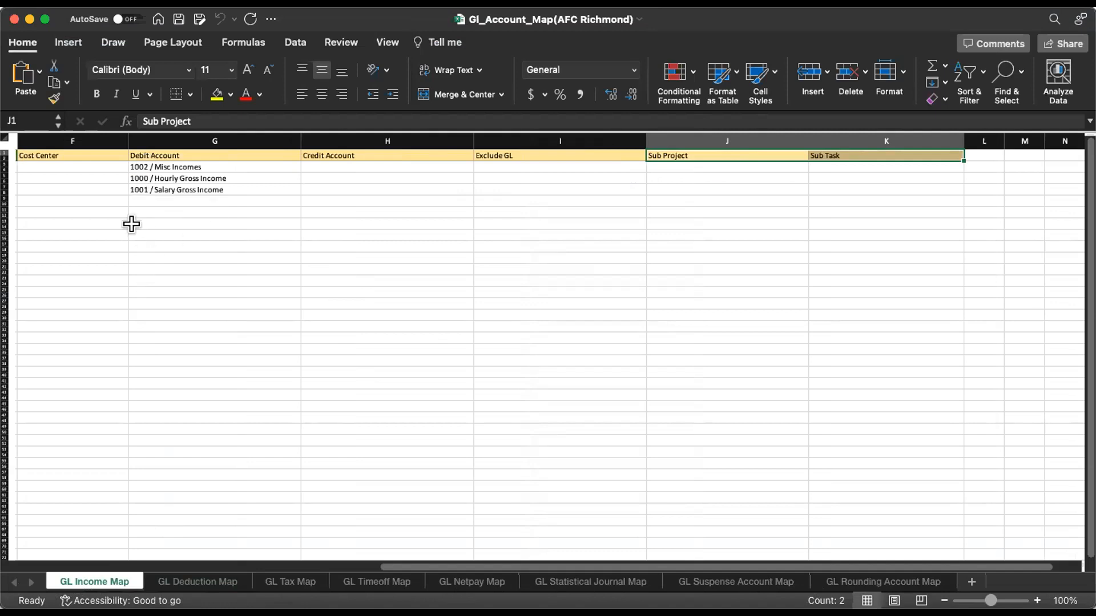
pyautogui.click(41, 173)
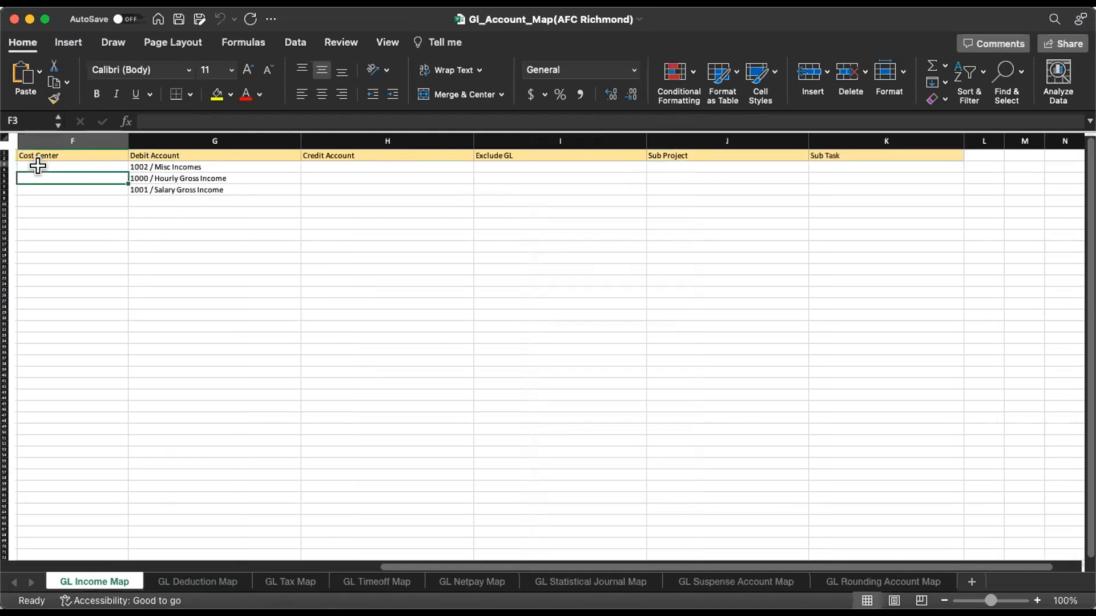
pyautogui.press('Left')
pyautogui.press('Left')
pyautogui.press('Left')
pyautogui.press('Left')
pyautogui.press('Left')
pyautogui.press('Up')
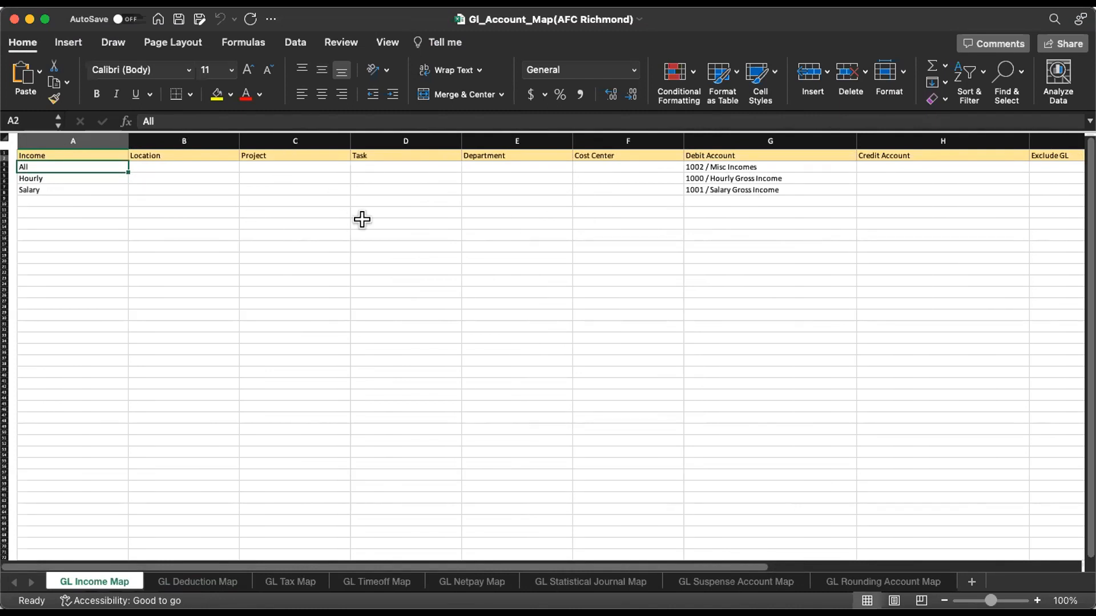
pyautogui.click(220, 580)
pyautogui.click(176, 223)
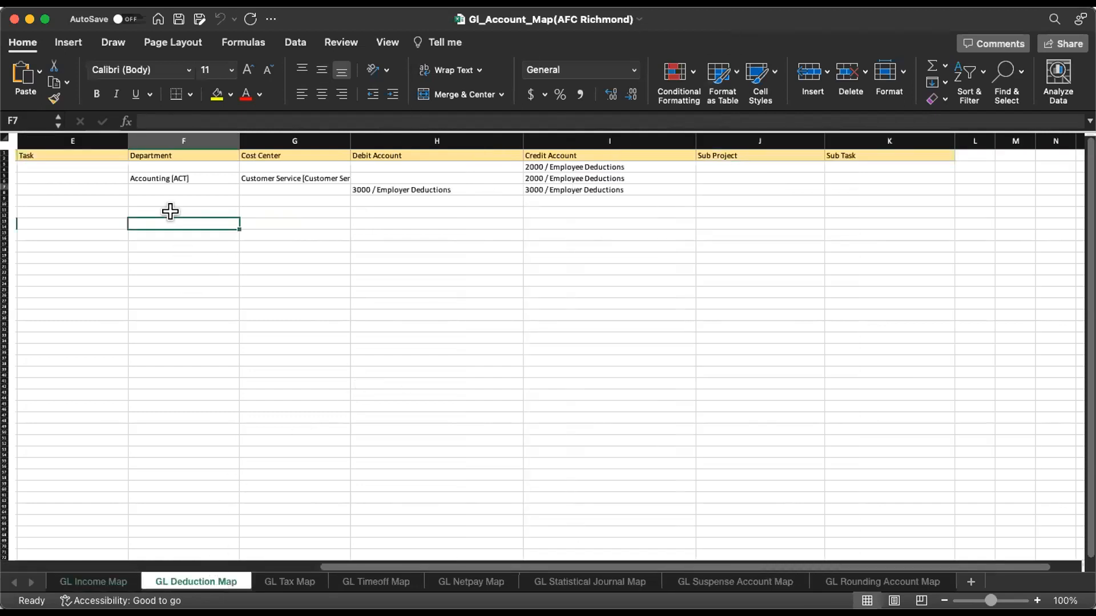
pyautogui.press('Left')
pyautogui.press('Left')
pyautogui.press('Left')
pyautogui.press('Left')
pyautogui.press('Left')
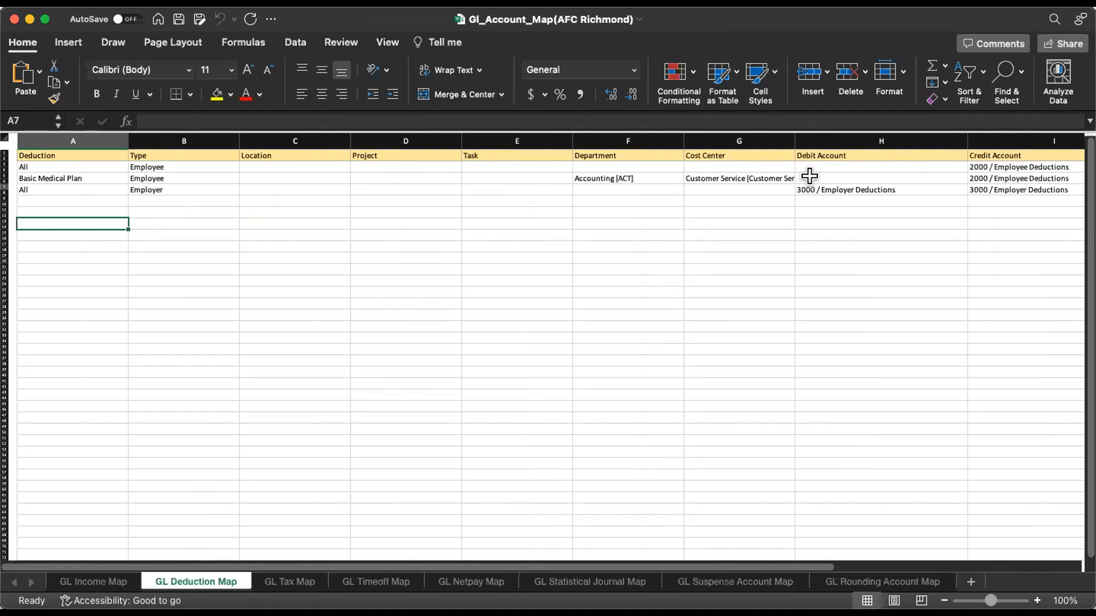
# Look through the GL Tax, Timeoff, Netpay, Statistical Journal, Suspense and Rounding Account Map sheets
pyautogui.click(288, 588)
pyautogui.click(386, 583)
pyautogui.click(462, 583)
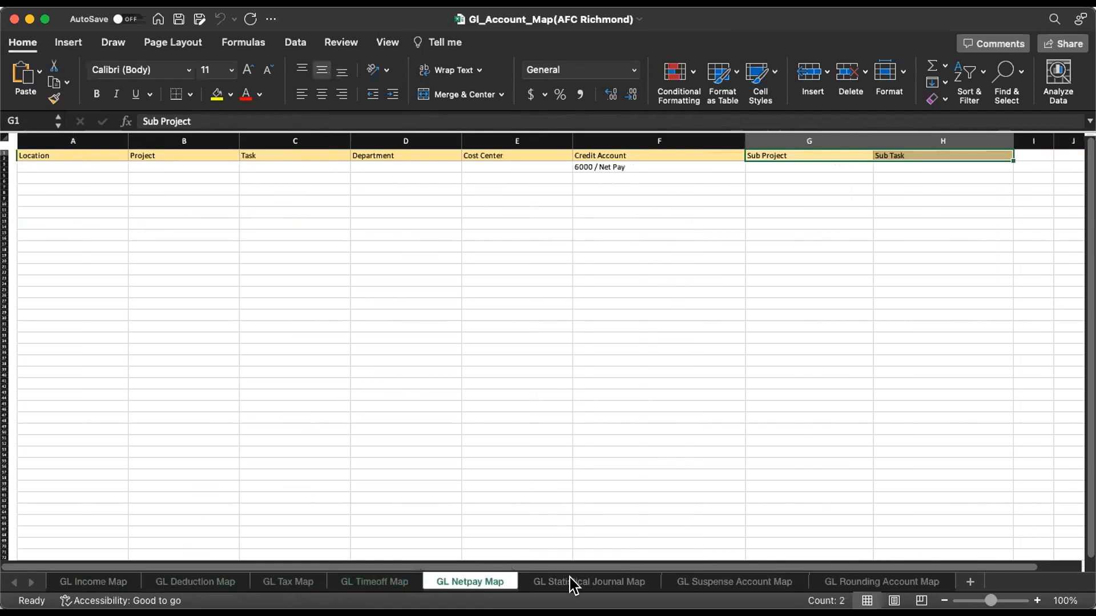
pyautogui.click(572, 585)
pyautogui.click(736, 584)
pyautogui.click(859, 582)
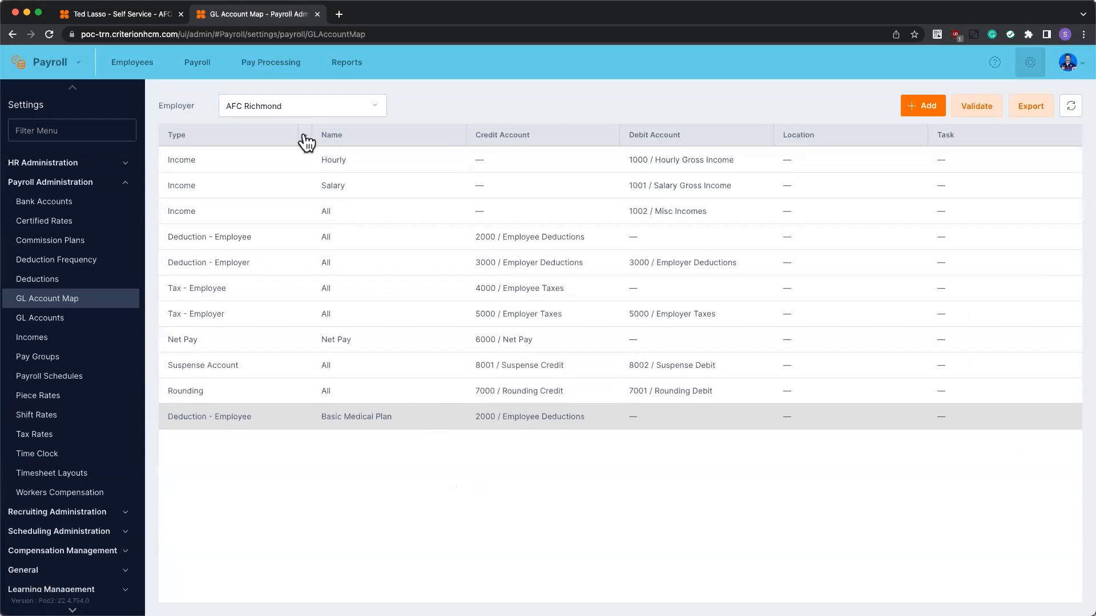
# Sort the mapping list by type, credit and debit account, then group it by Type
pyautogui.click(225, 135)
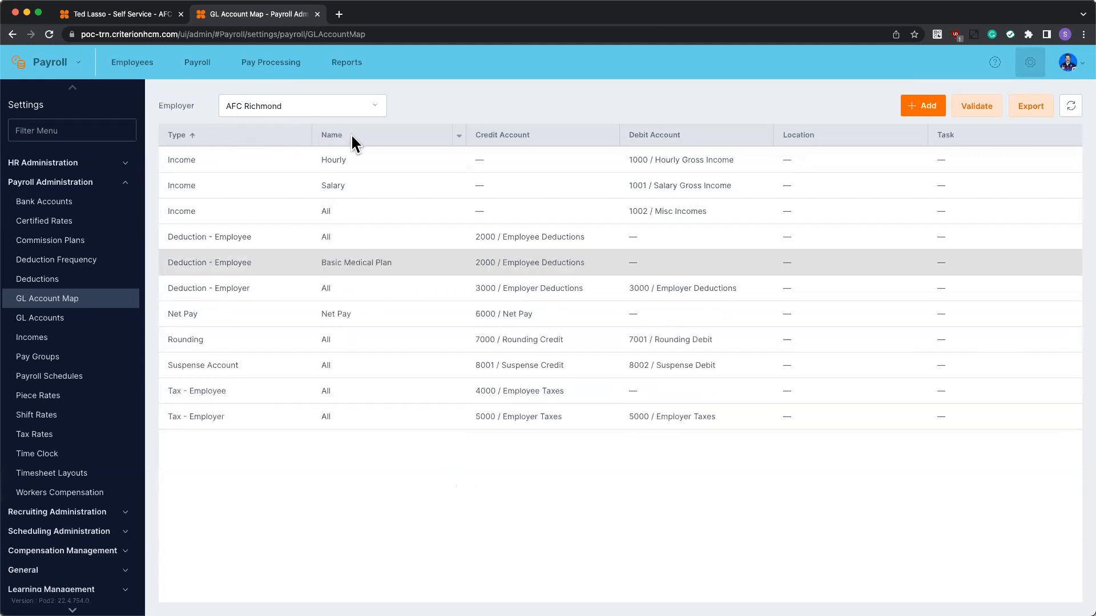
pyautogui.click(496, 135)
pyautogui.click(715, 137)
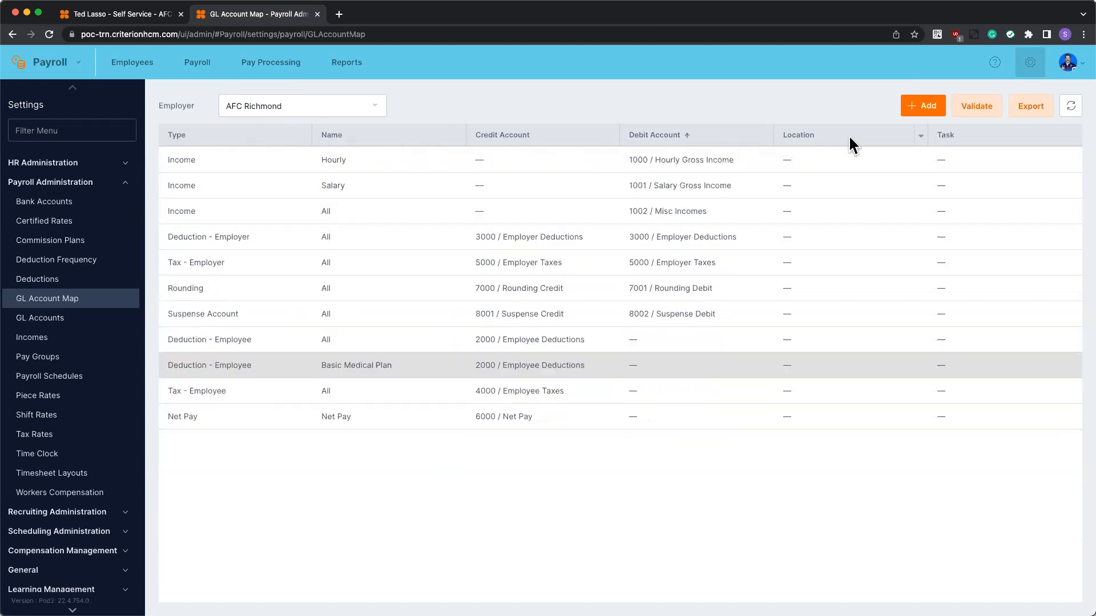
pyautogui.click(225, 136)
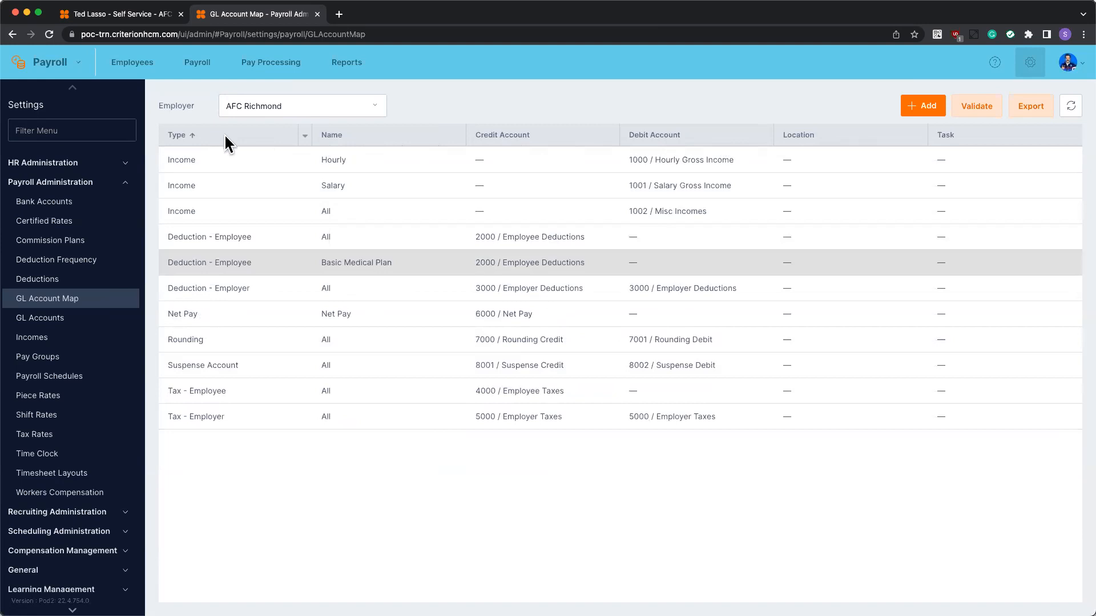
pyautogui.click(305, 136)
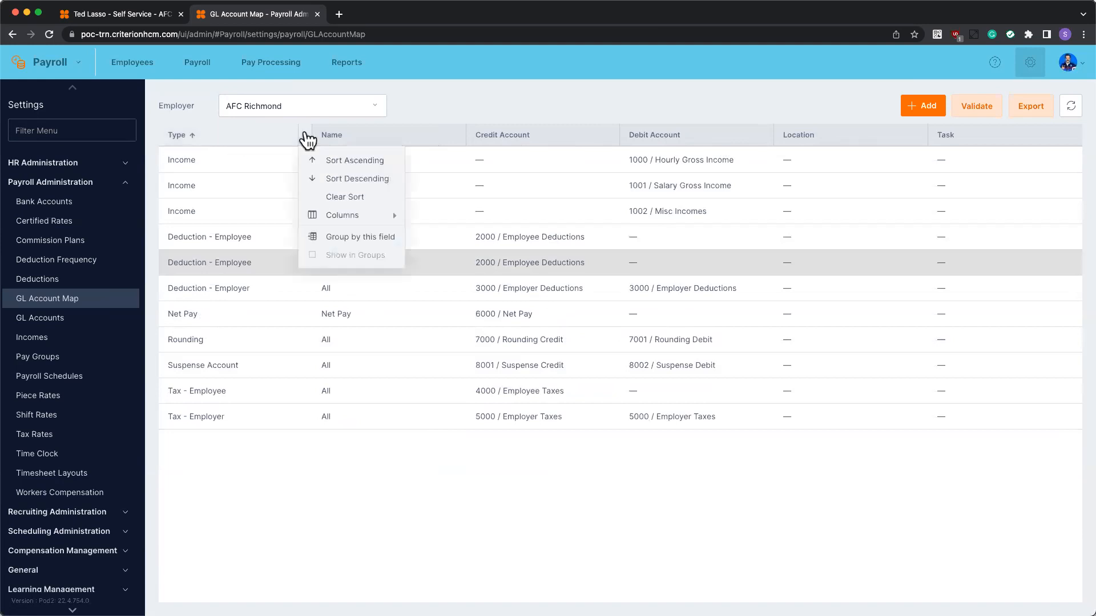
pyautogui.click(344, 237)
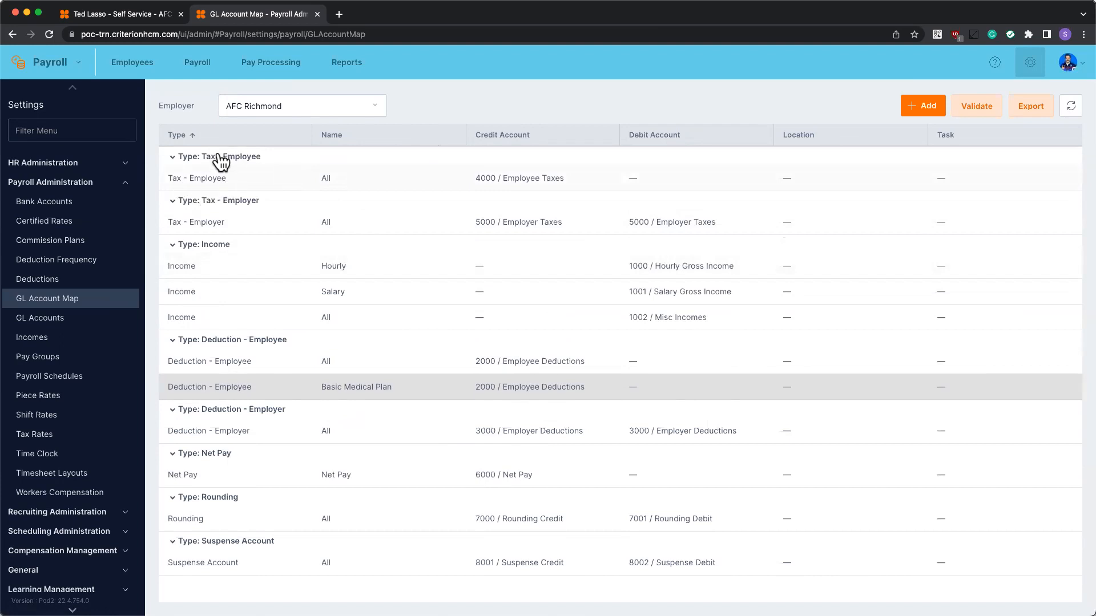
# Collapse the Tax, Income, Deduction - Employer, Net Pay, Rounding and Suspense Account groups
pyautogui.click(173, 161)
pyautogui.click(172, 177)
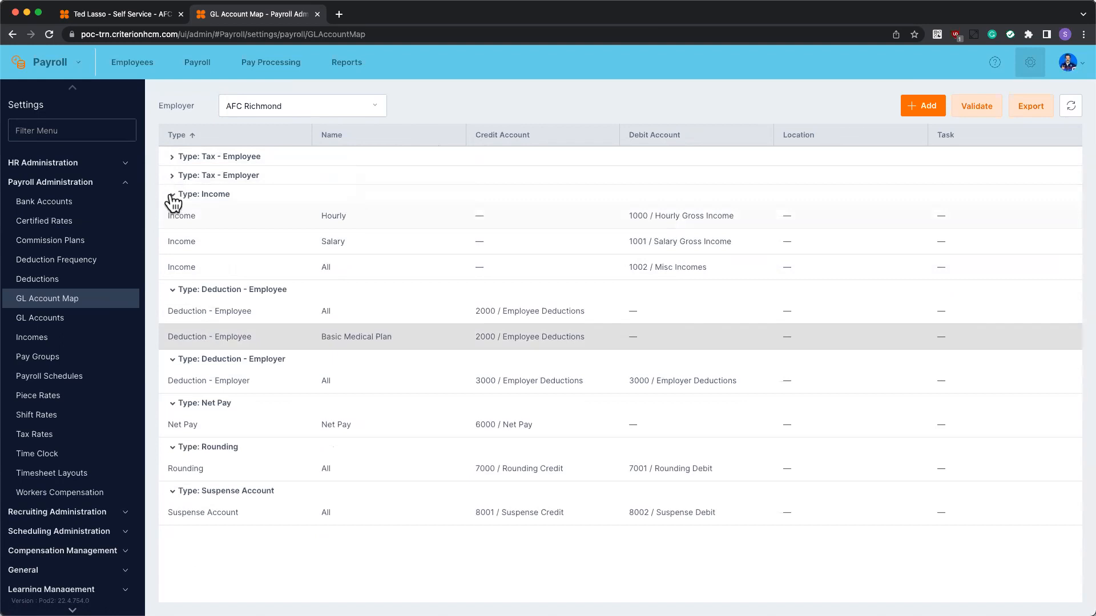
pyautogui.click(173, 197)
pyautogui.click(172, 285)
pyautogui.click(173, 301)
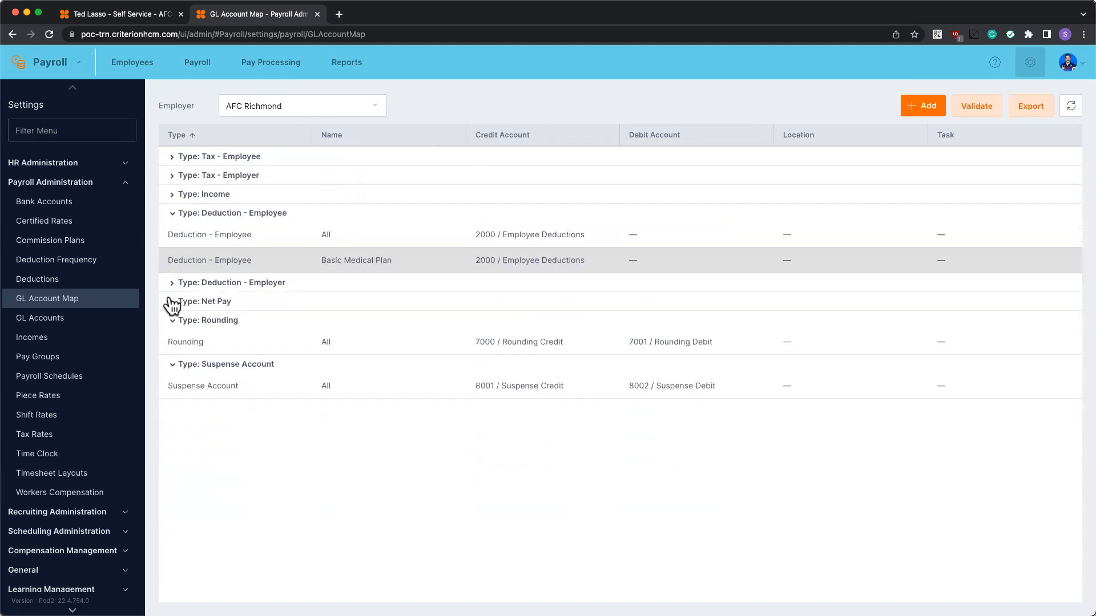
pyautogui.click(173, 322)
pyautogui.click(172, 339)
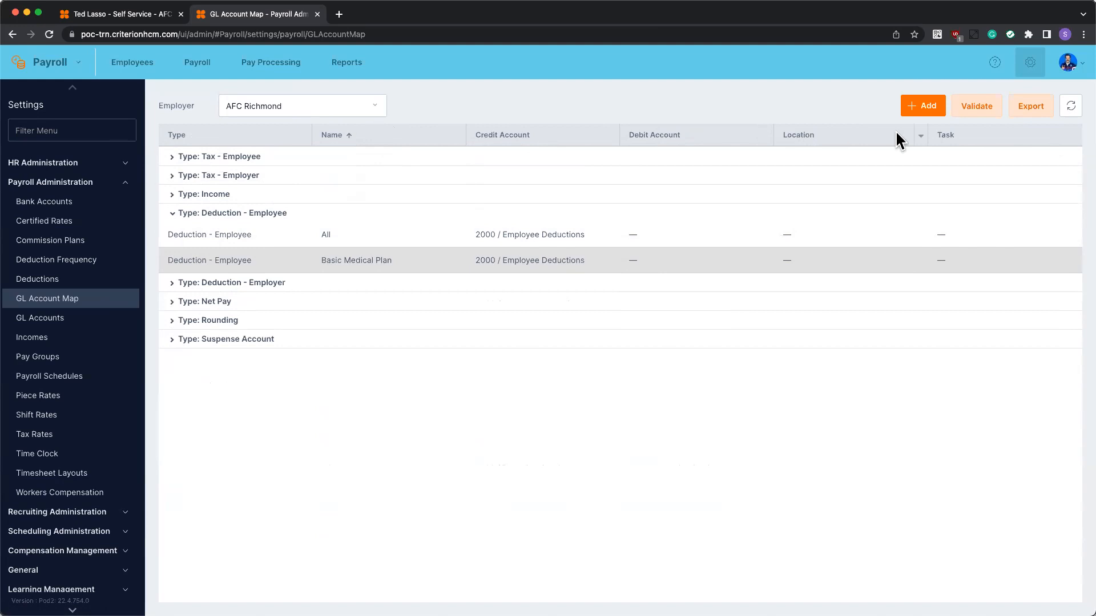
# Add Department and Cost Center columns to the mapping list and remove Location and Task
pyautogui.click(766, 140)
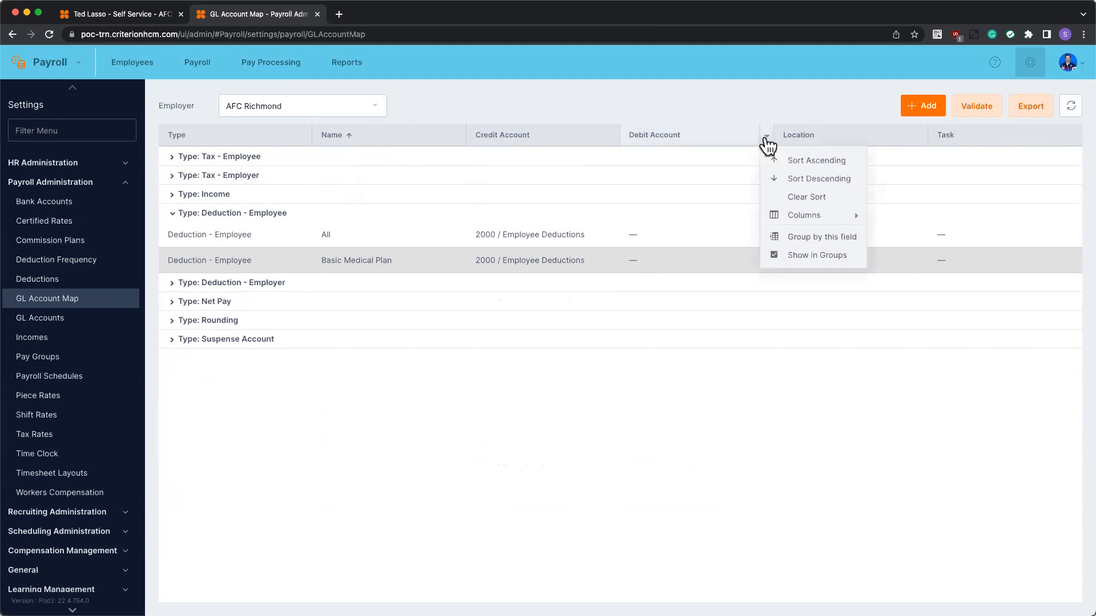
pyautogui.moveTo(789, 221)
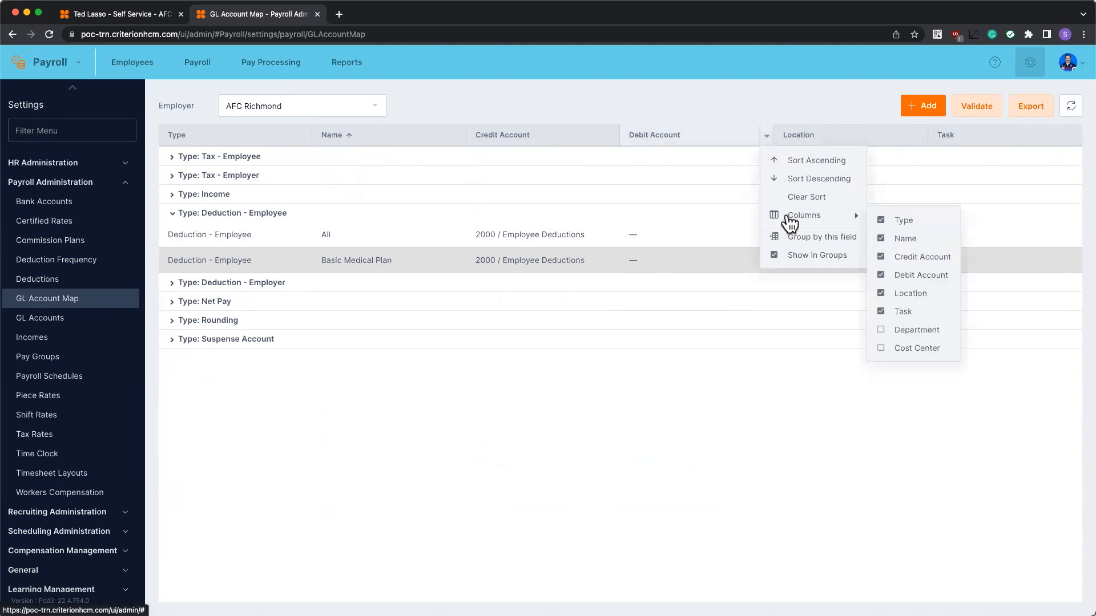
pyautogui.click(885, 330)
pyautogui.click(883, 349)
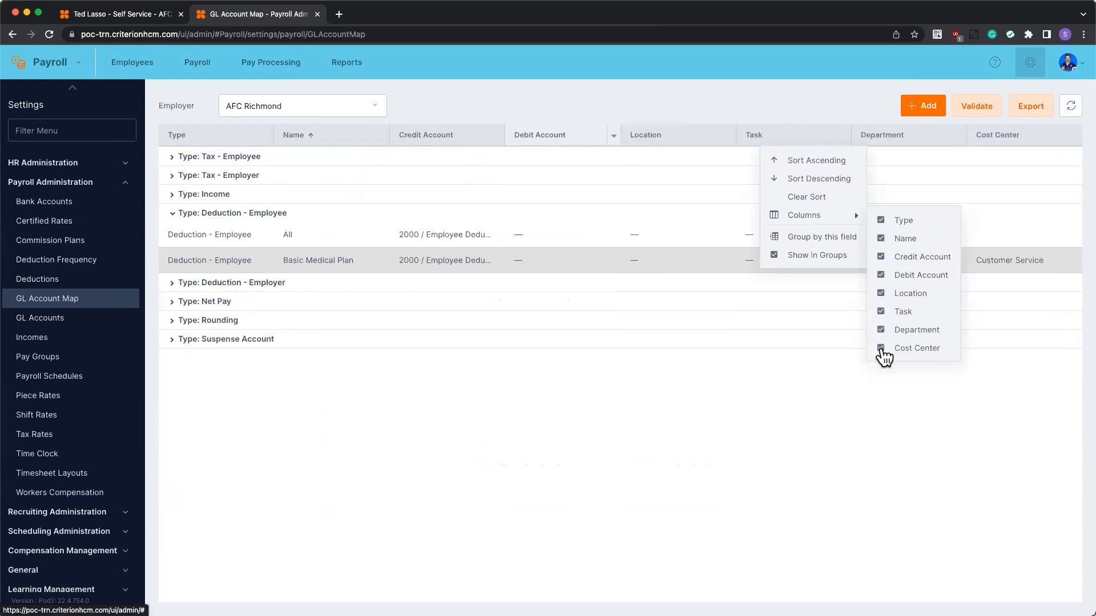
pyautogui.click(880, 293)
pyautogui.click(880, 312)
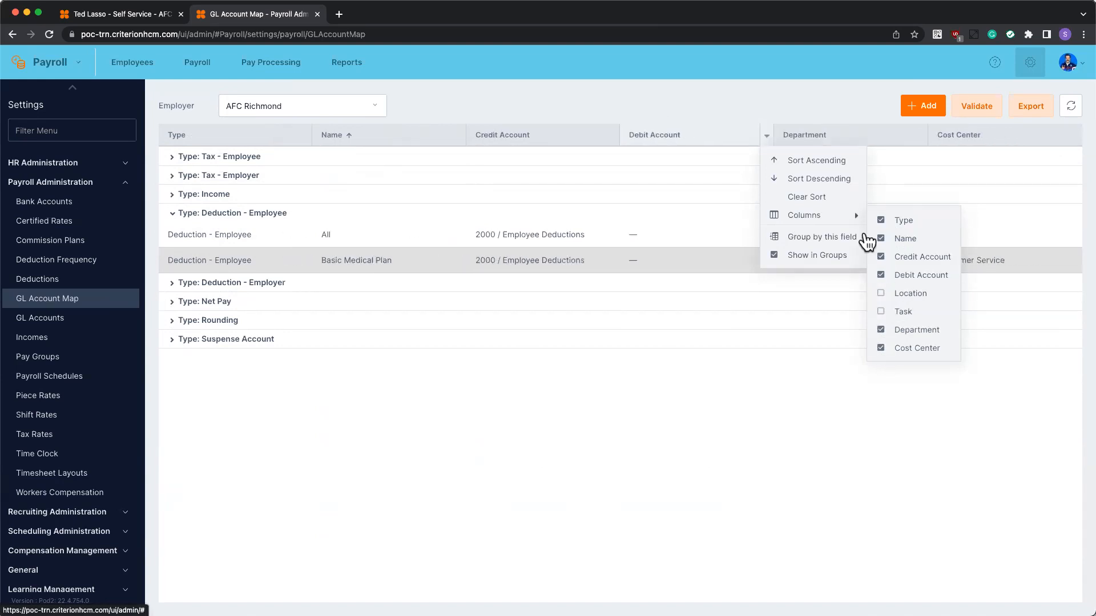
pyautogui.click(781, 60)
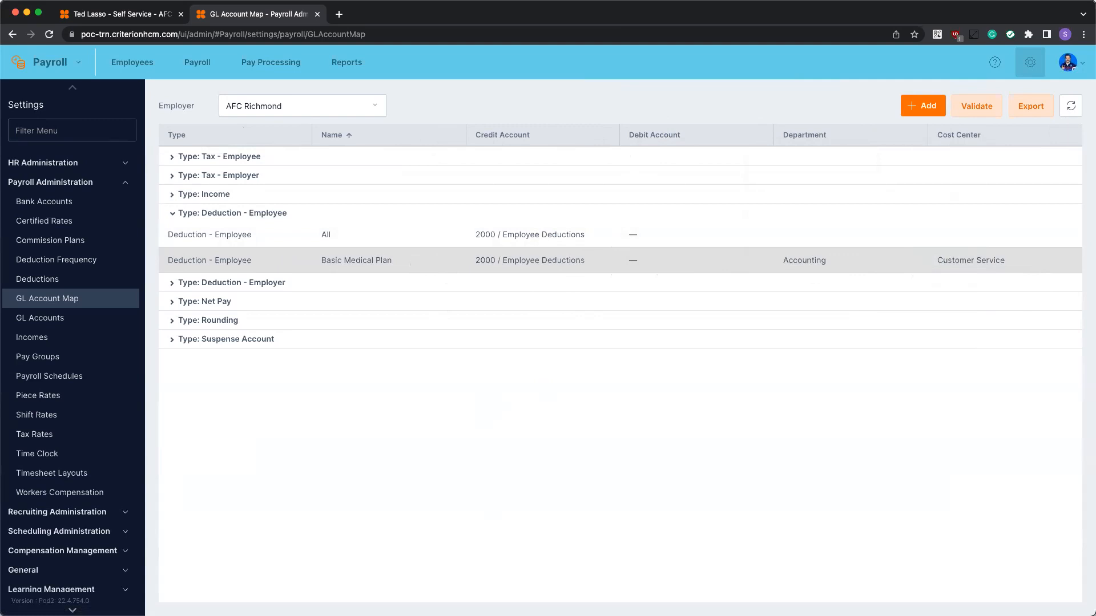
# Collapse Payroll Administration and open Data Import under System Configuration
pyautogui.click(626, 579)
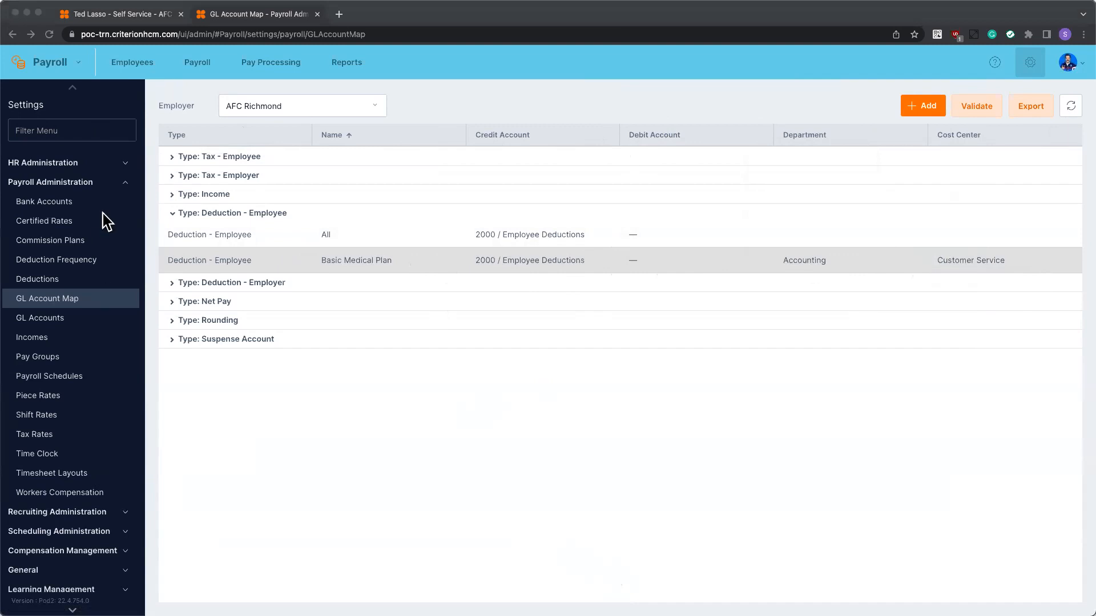
pyautogui.click(121, 183)
pyautogui.click(124, 185)
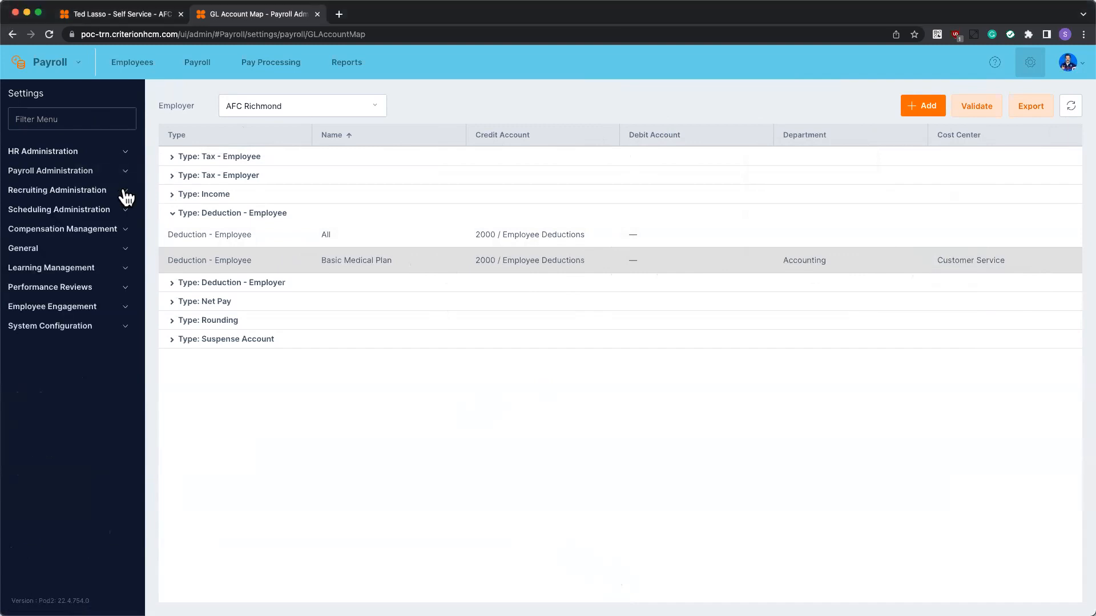
pyautogui.click(117, 337)
pyautogui.scroll(-5, 117, 341)
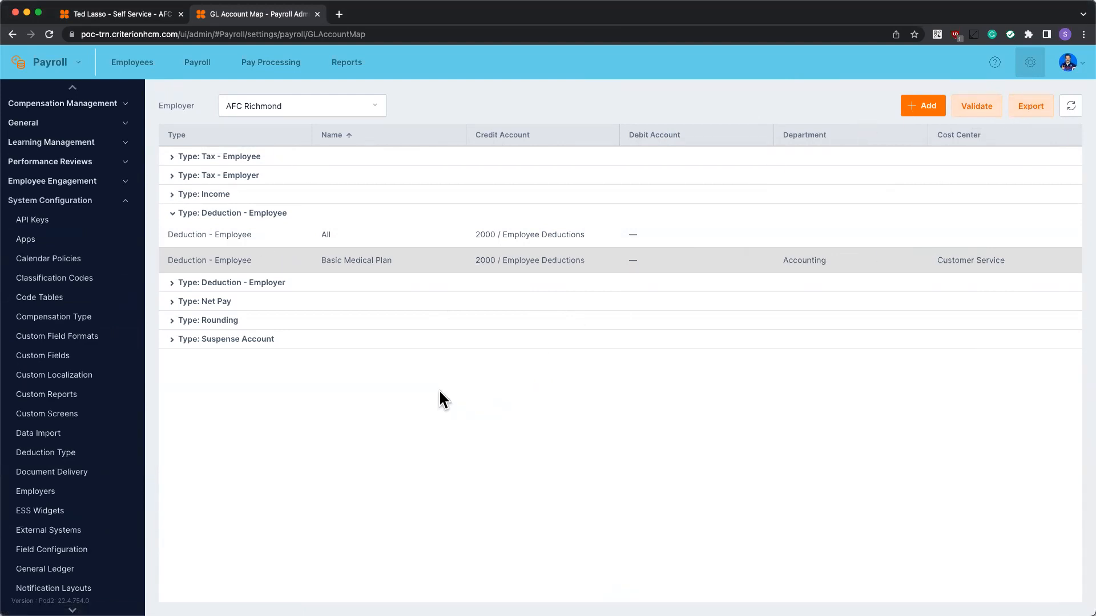
pyautogui.click(57, 438)
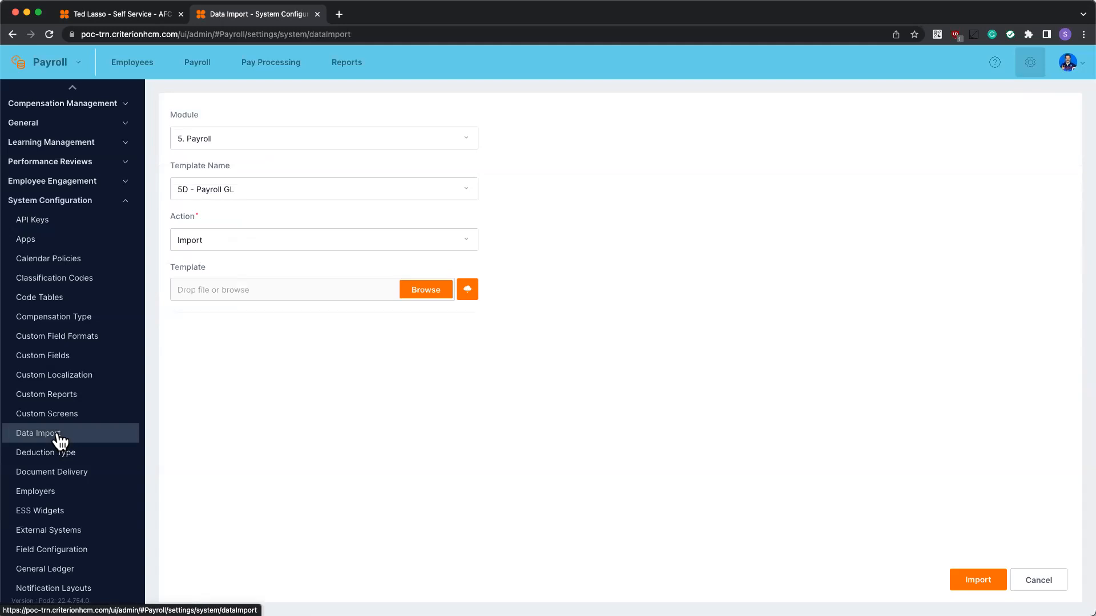
# Set the import module to 5. Payroll and the template to 5D - Payroll GL
pyautogui.click(222, 137)
pyautogui.click(217, 229)
pyautogui.click(225, 177)
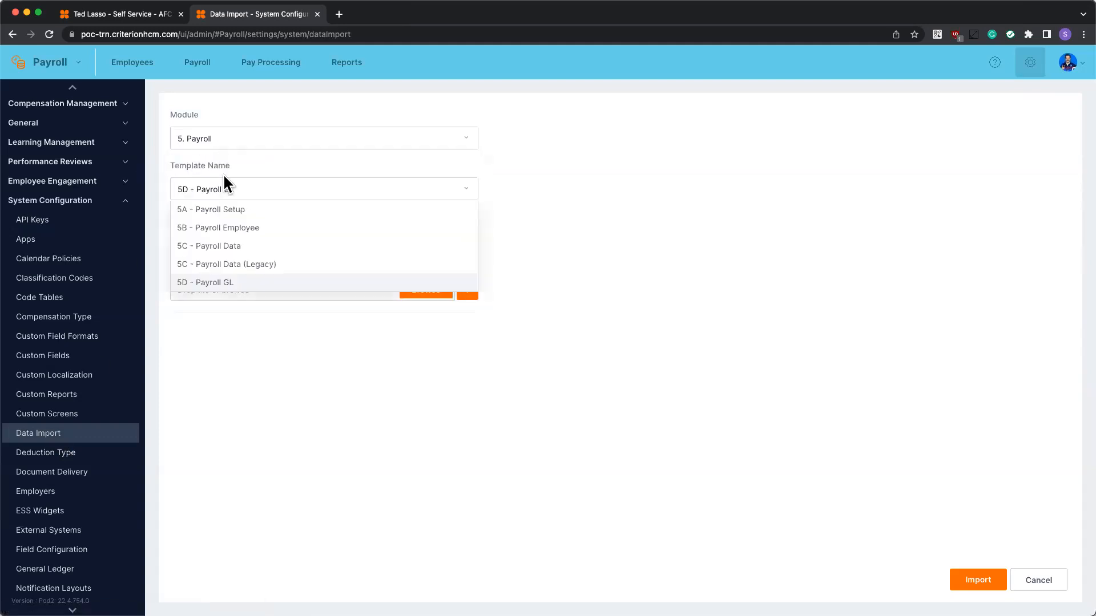
pyautogui.click(208, 284)
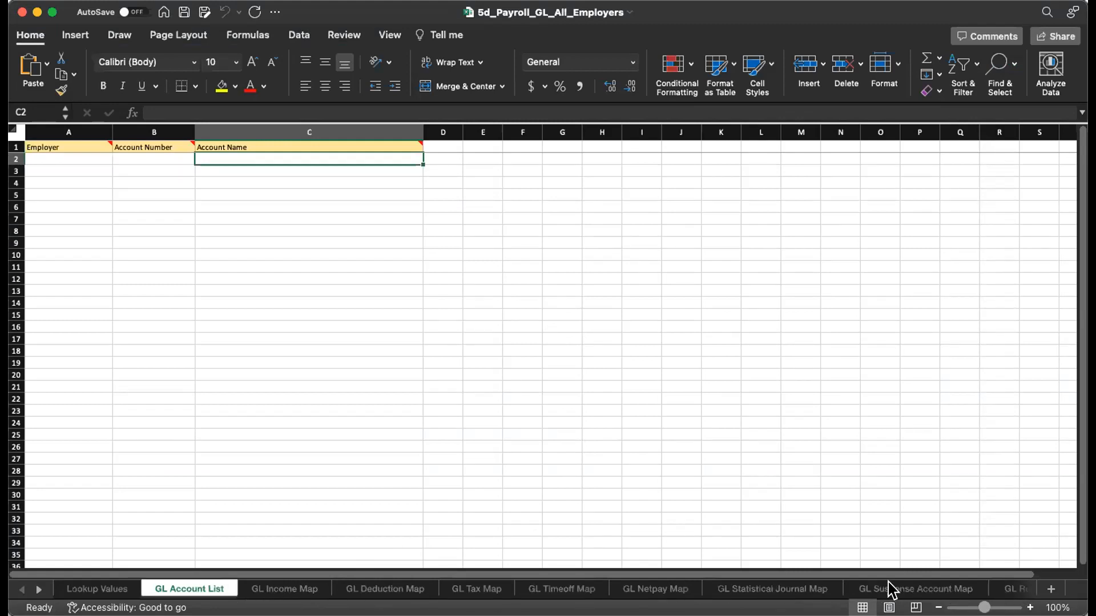
pyautogui.click(106, 589)
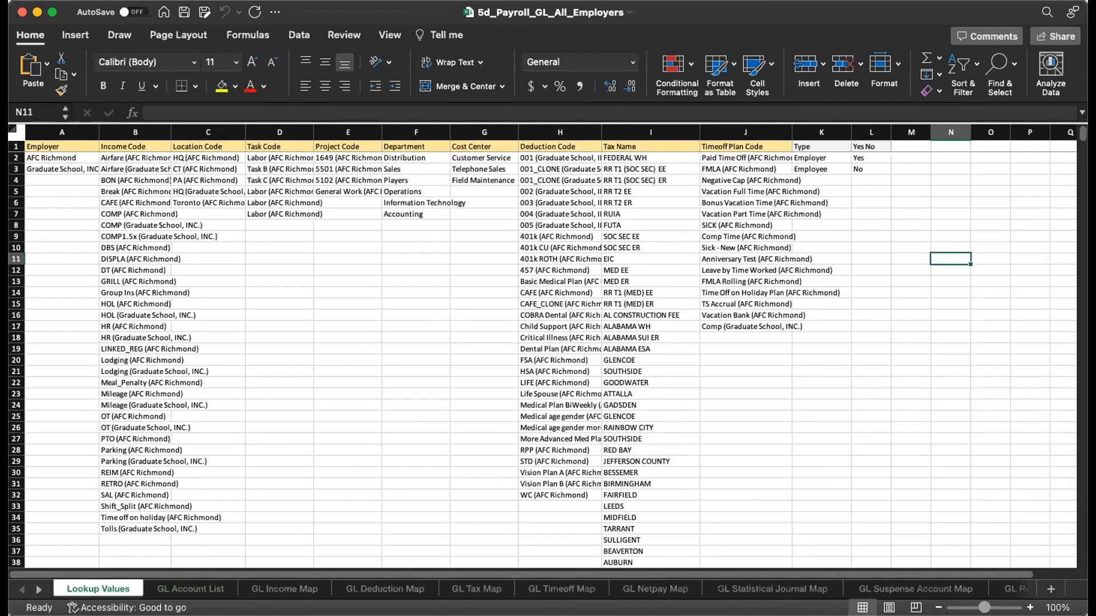
pyautogui.click(192, 588)
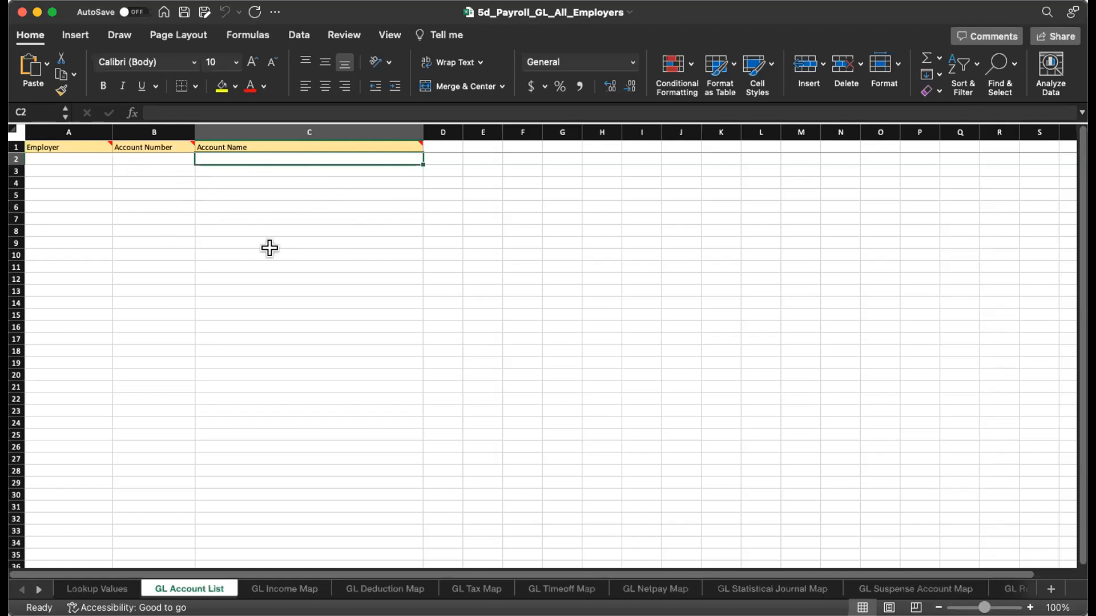
# Add a GL Account List row: employer AFC Richmond, account 1001, name Account Description
pyautogui.click(76, 156)
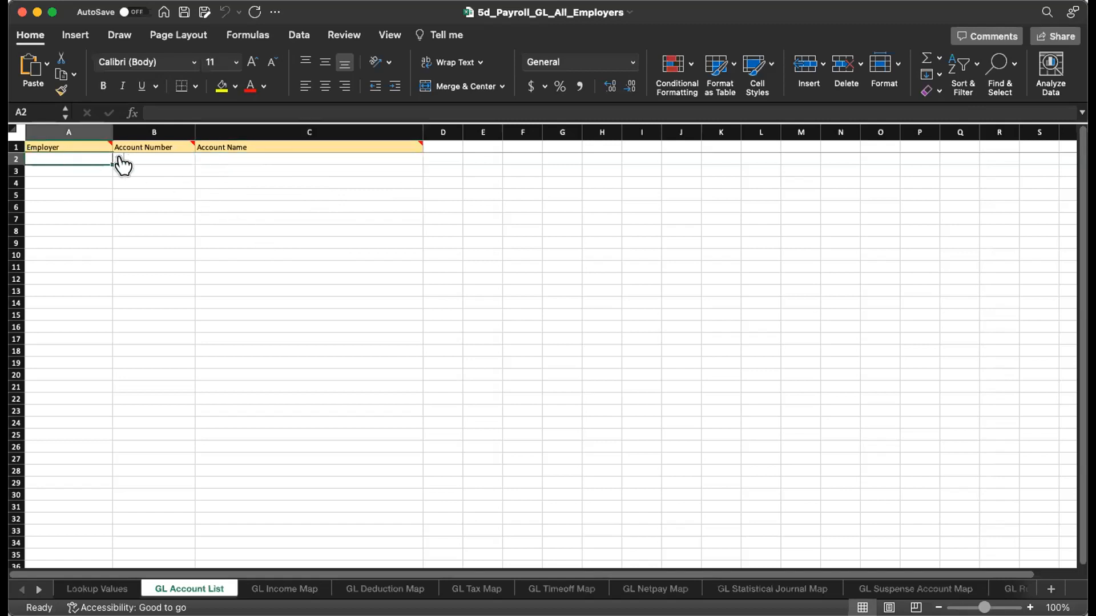
pyautogui.click(117, 163)
pyautogui.click(71, 166)
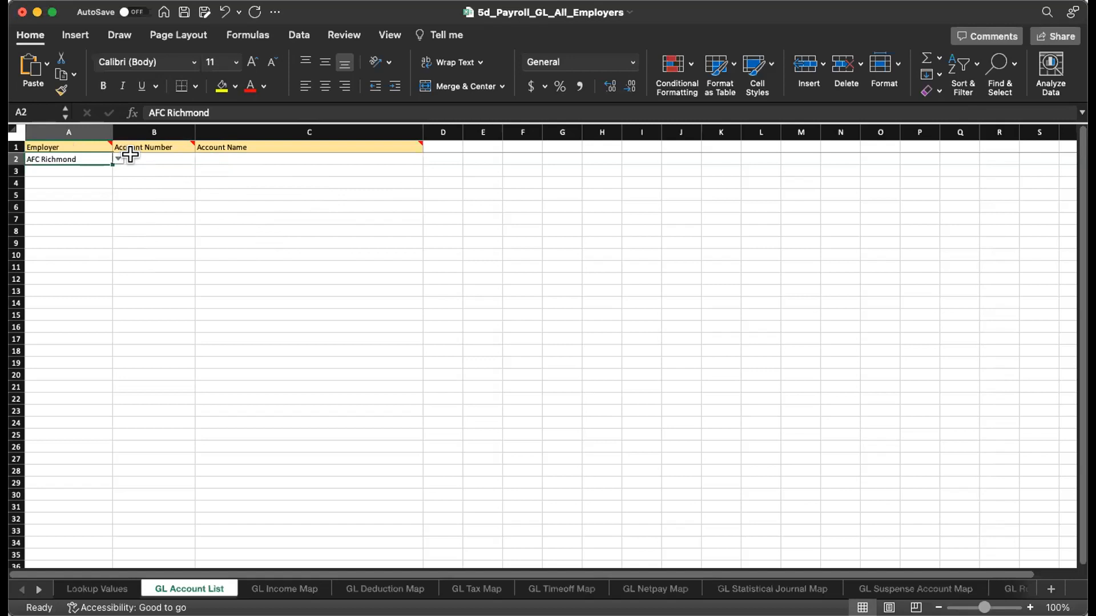
pyautogui.click(134, 158)
pyautogui.write('1001')
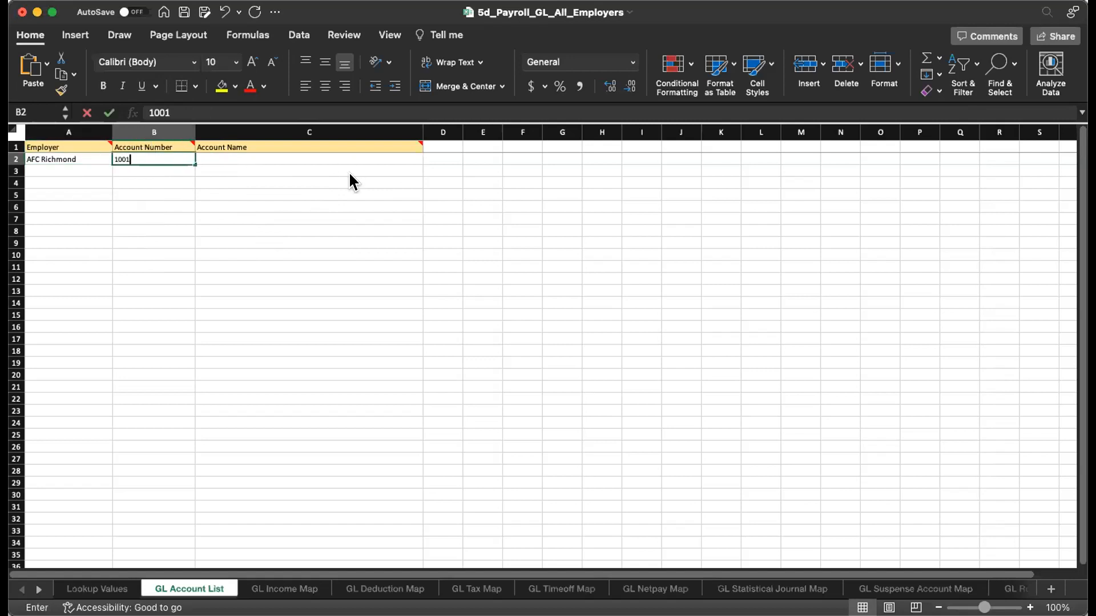
pyautogui.press('Tab')
pyautogui.write('Account Description')
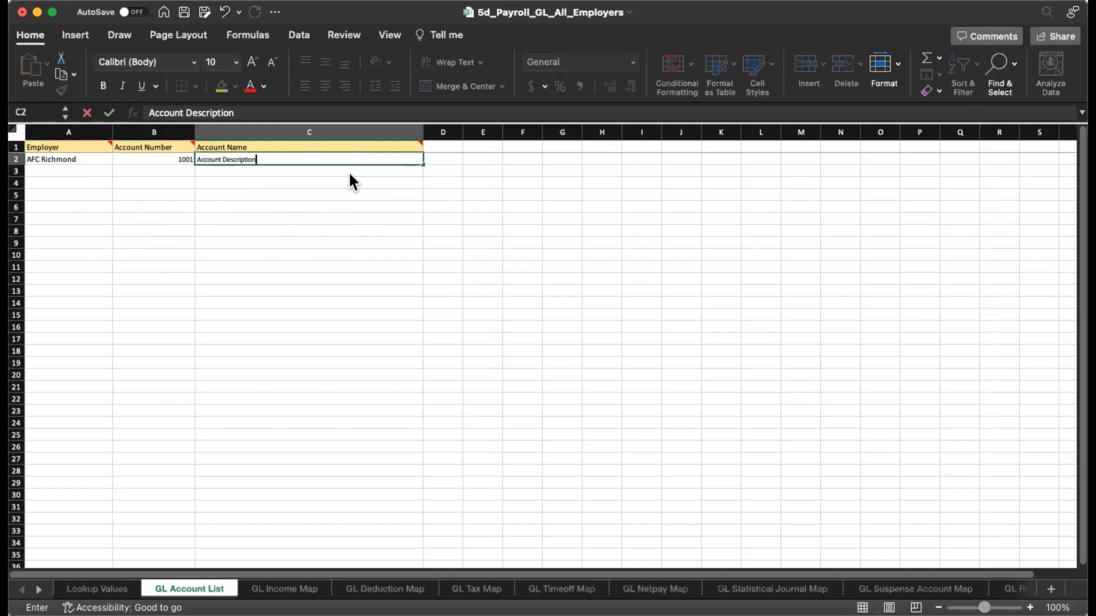
pyautogui.press('Tab')
# Check the new row's account number and name, then move to the GL Income Map sheet
pyautogui.click(171, 147)
pyautogui.click(258, 159)
pyautogui.click(140, 166)
pyautogui.click(152, 156)
pyautogui.click(242, 157)
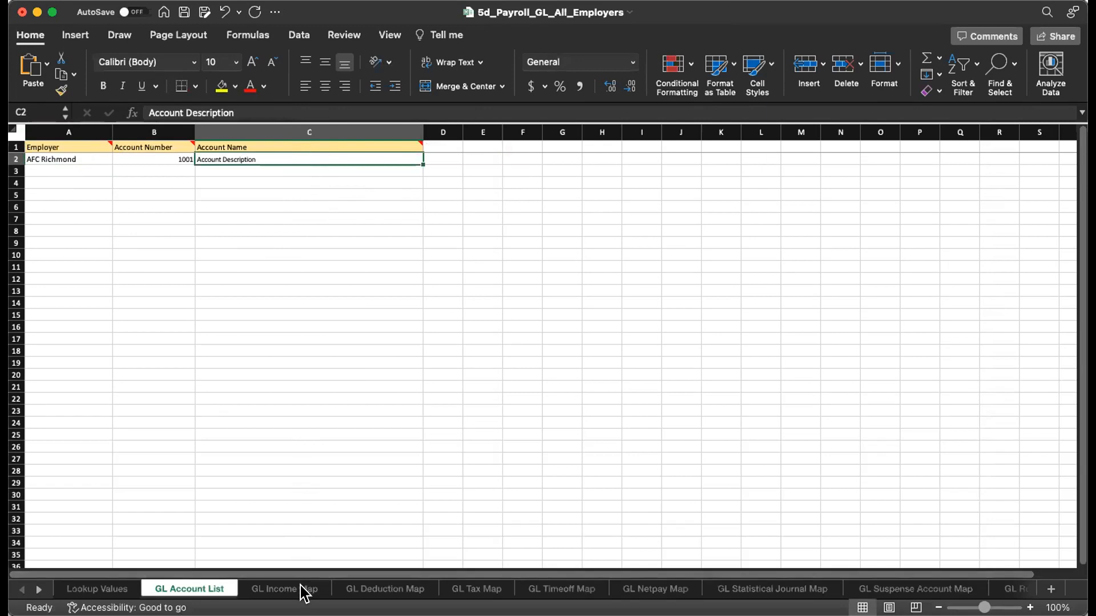
pyautogui.click(270, 588)
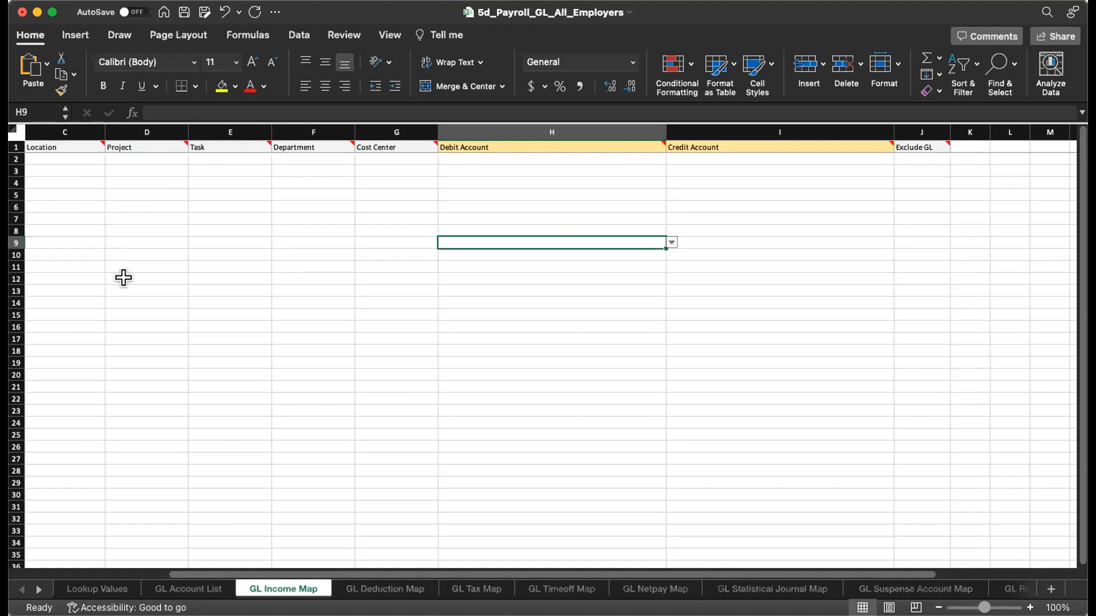
# Start the first GL Income Map row with employer AFC Richmond and income GRILL (AFC Richmond)
pyautogui.click(118, 226)
pyautogui.press('Left')
pyautogui.press('Left')
pyautogui.press('Left')
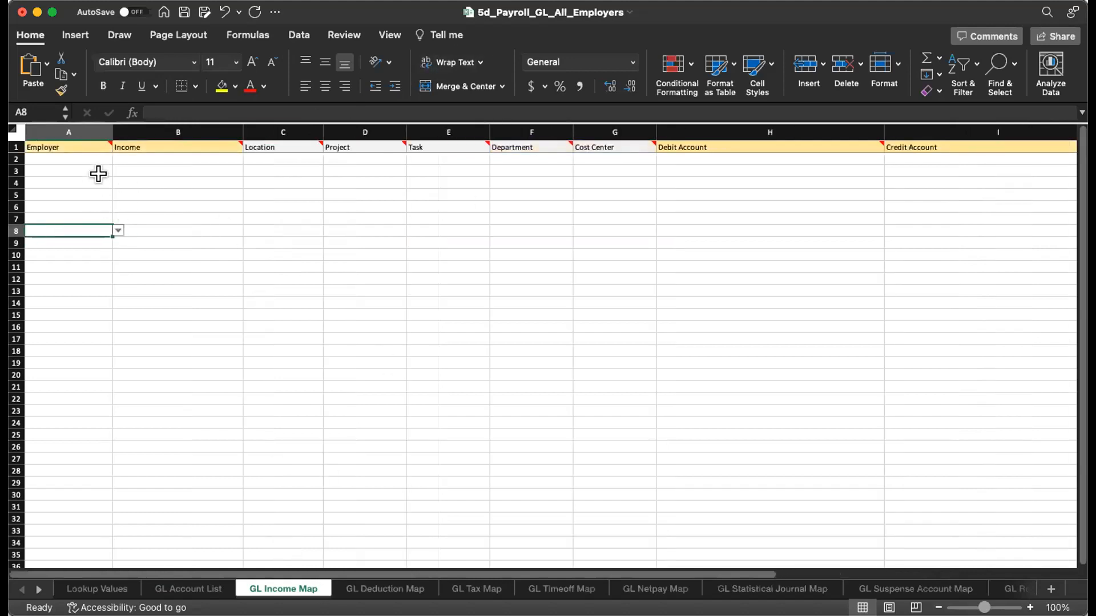
pyautogui.click(86, 159)
pyautogui.click(118, 158)
pyautogui.click(94, 171)
pyautogui.click(152, 156)
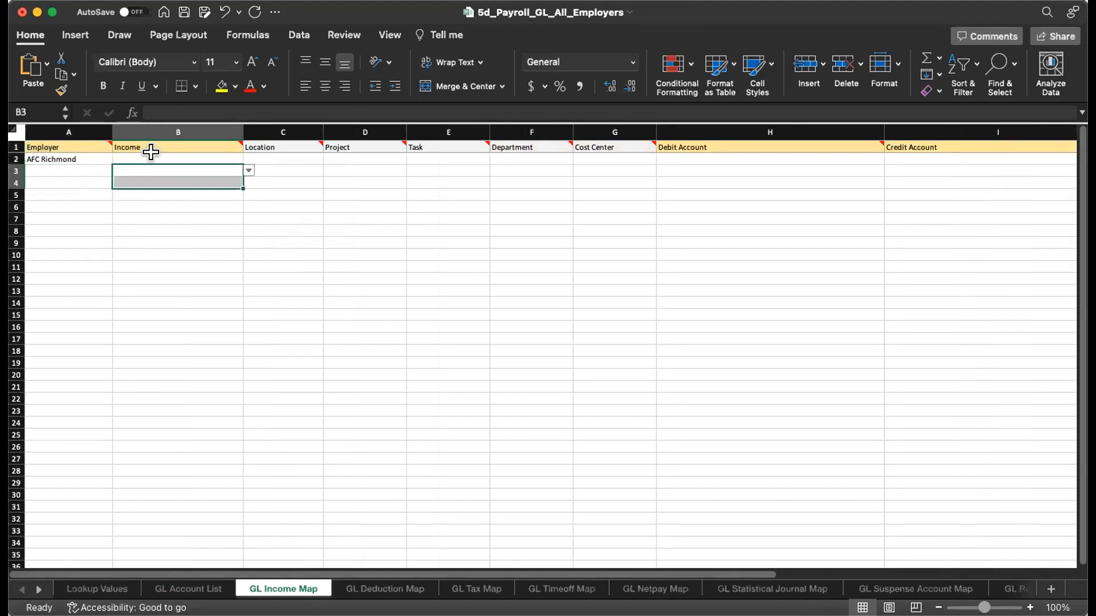
pyautogui.click(249, 158)
pyautogui.scroll(-5, 172, 257)
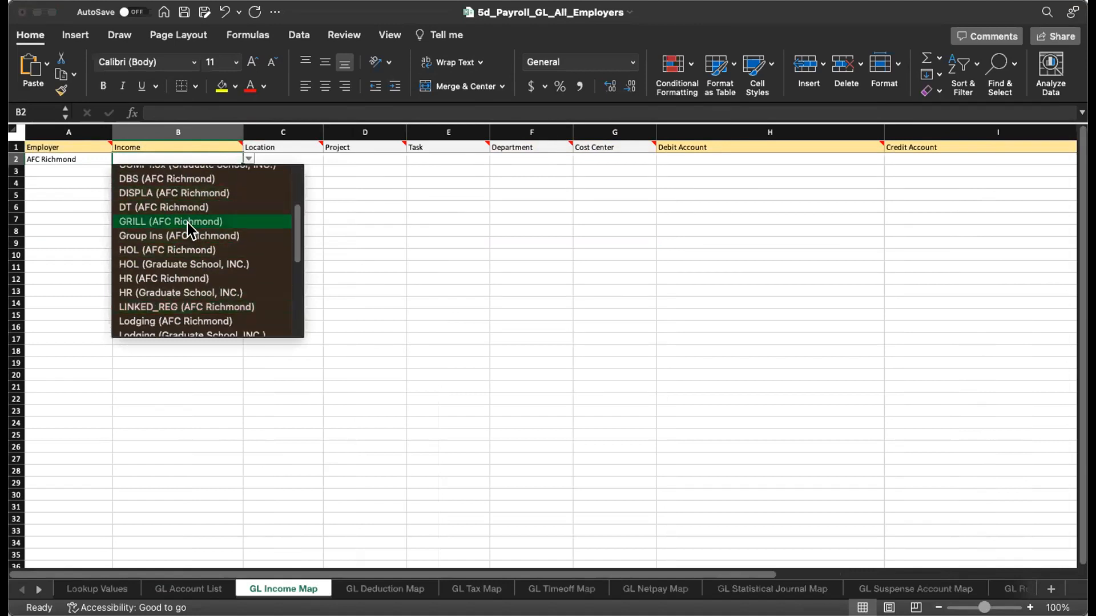
pyautogui.click(188, 222)
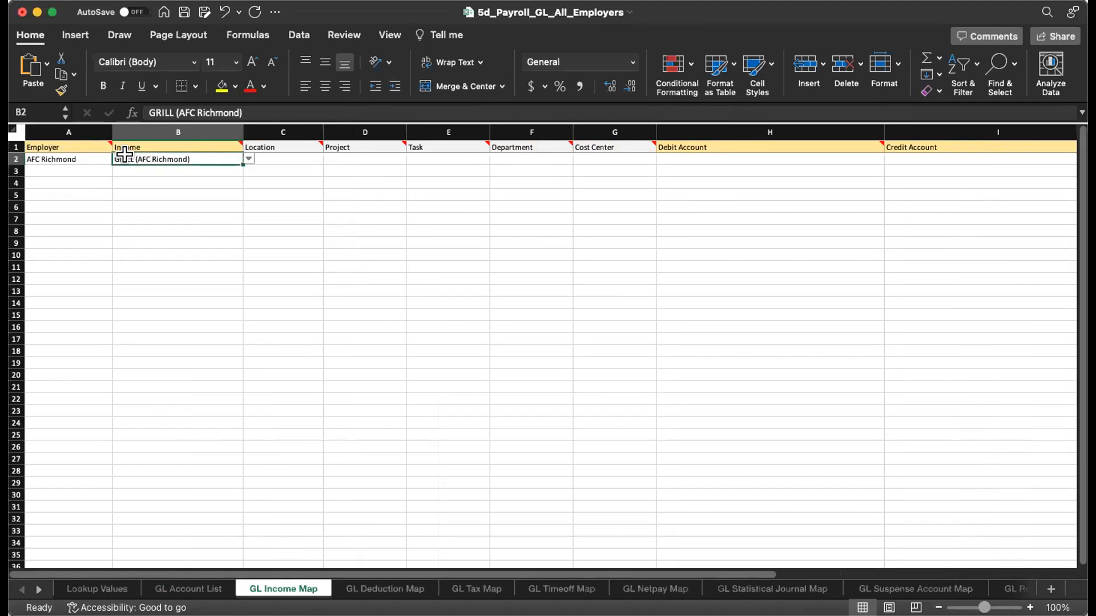
# Set the row's department to Accounting and cost center to Customer Service
pyautogui.moveTo(270, 142); pyautogui.dragTo(605, 144)
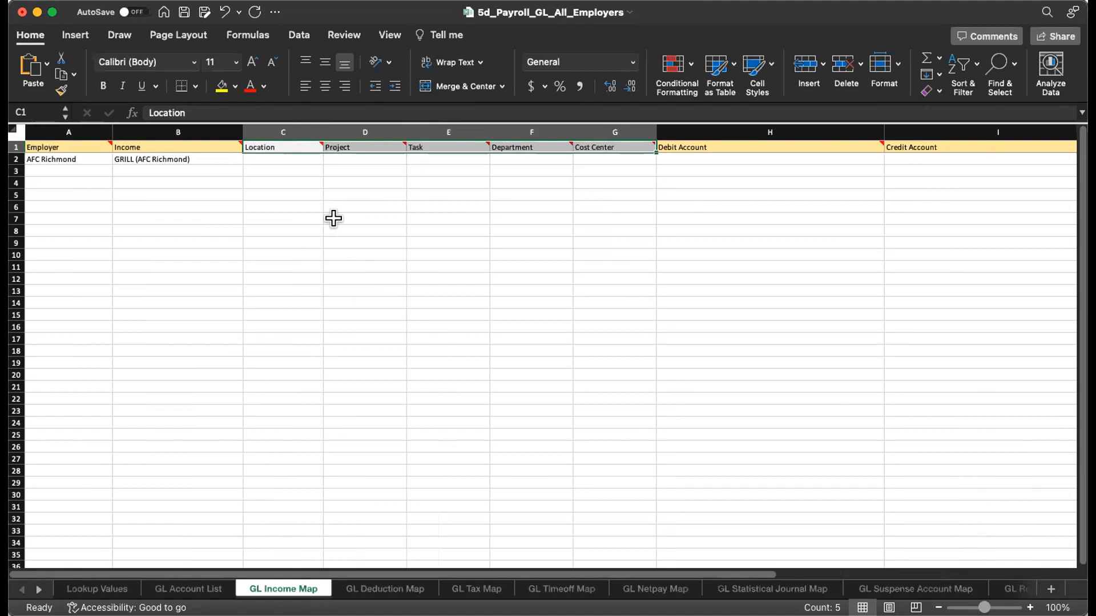
pyautogui.click(365, 170)
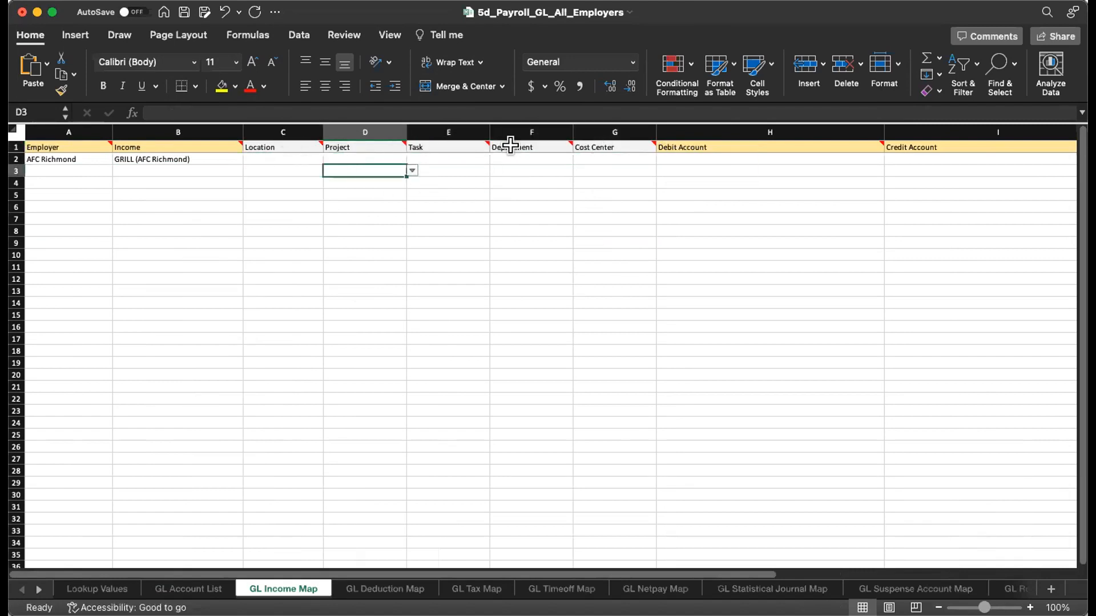
pyautogui.click(531, 159)
pyautogui.hotkey('alt', 'Down')
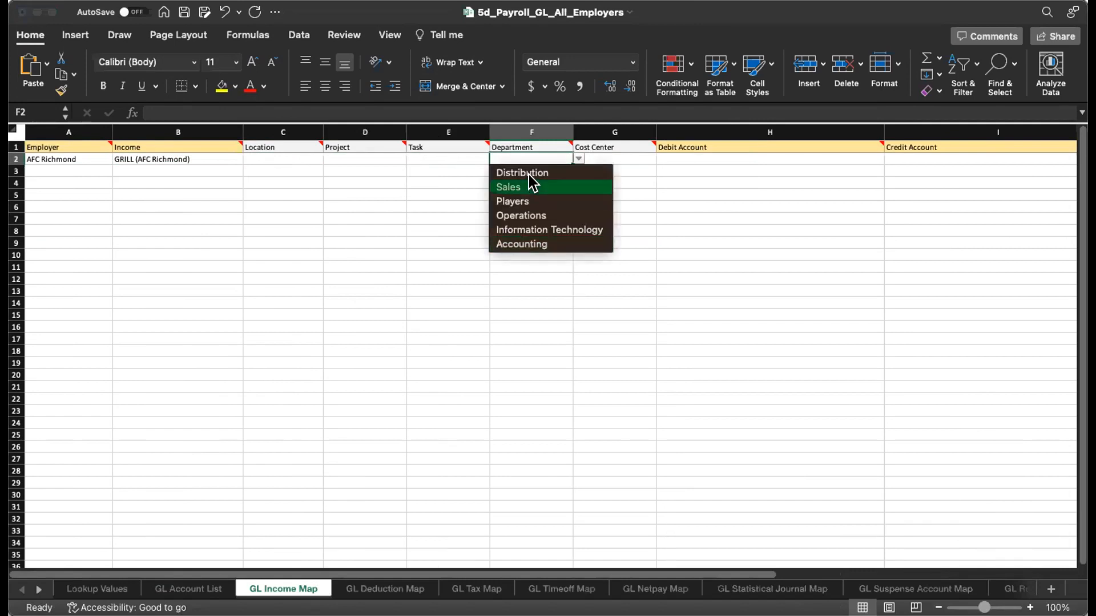
pyautogui.click(521, 247)
pyautogui.click(593, 159)
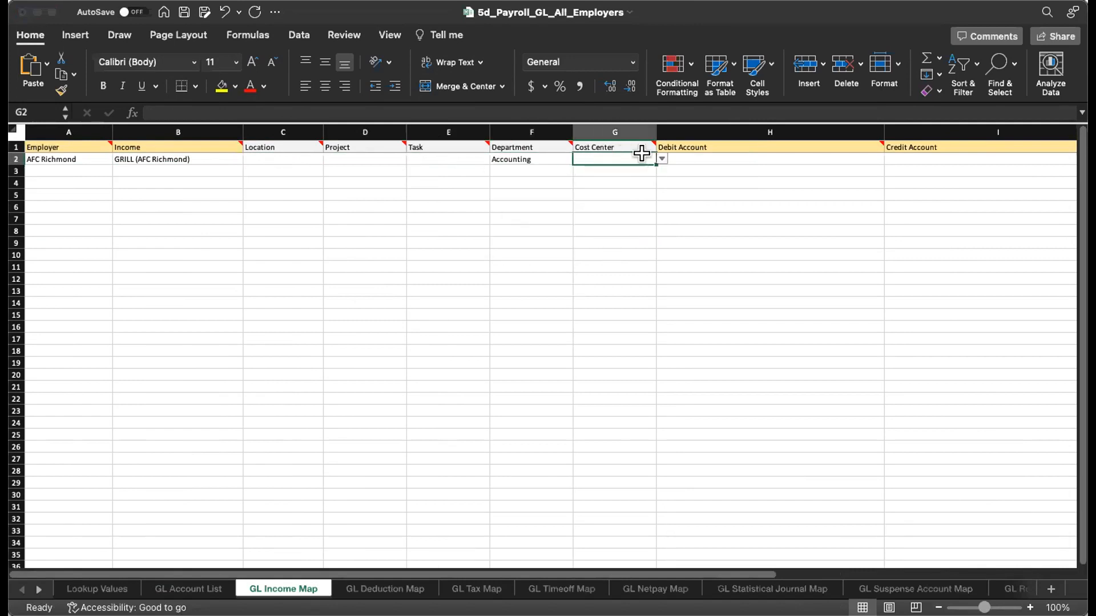
pyautogui.hotkey('alt', 'Down')
pyautogui.click(604, 169)
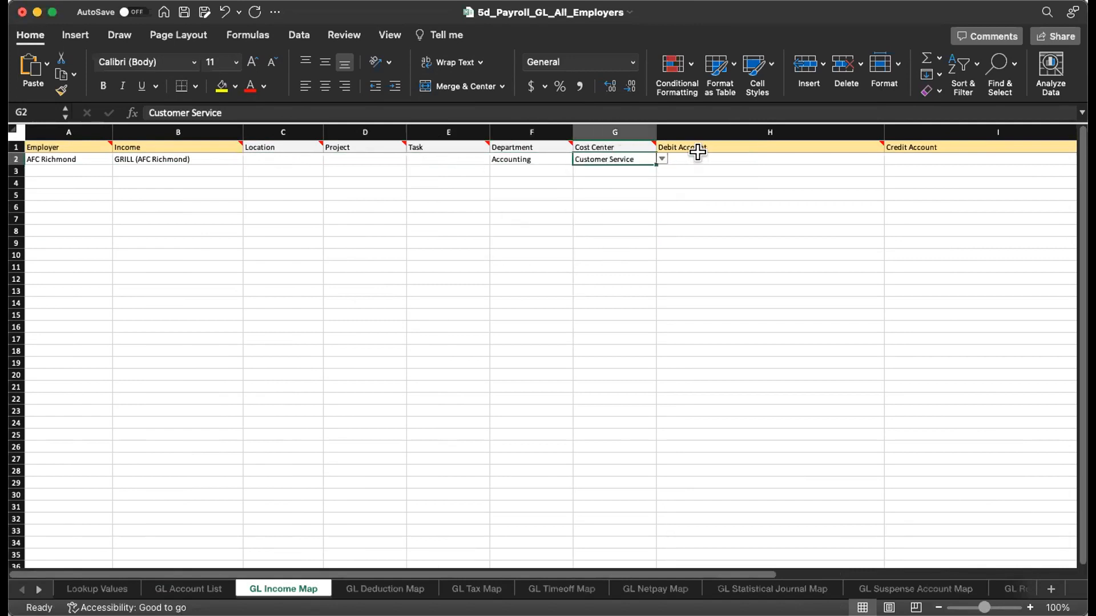
pyautogui.press('Tab')
pyautogui.click(936, 155)
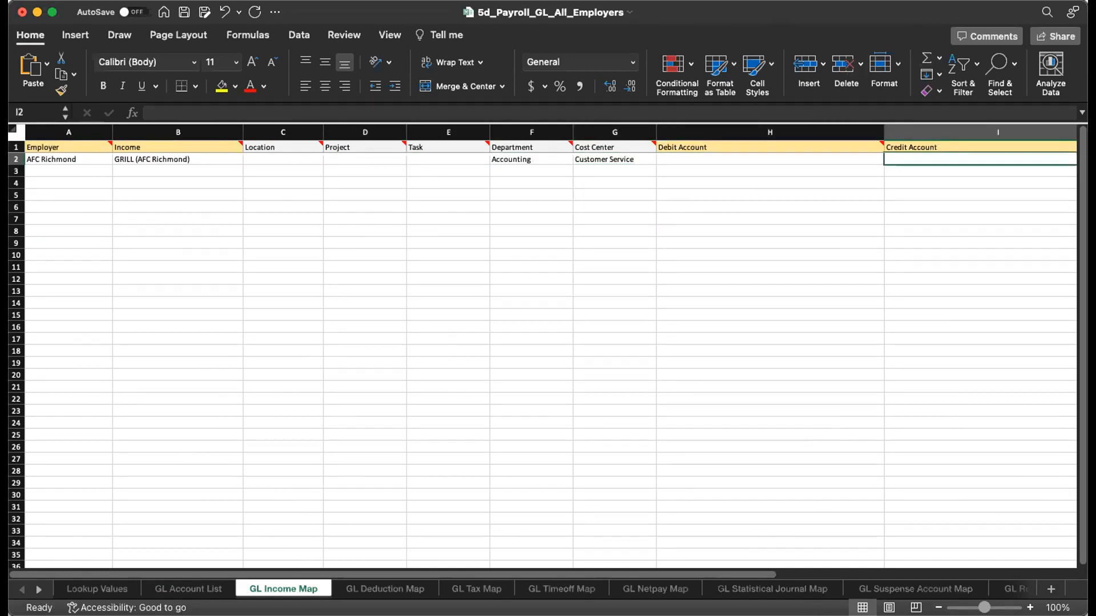
pyautogui.moveTo(510, 576); pyautogui.dragTo(689, 571)
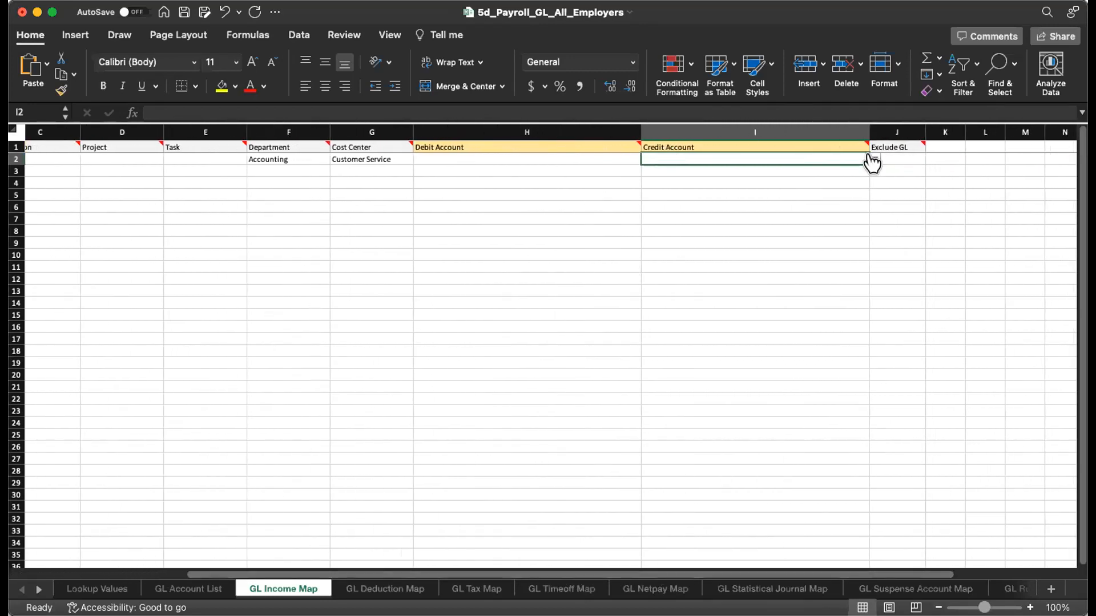
# Pick Account Description as the row's credit account and recheck the GL Account List entry
pyautogui.click(711, 174)
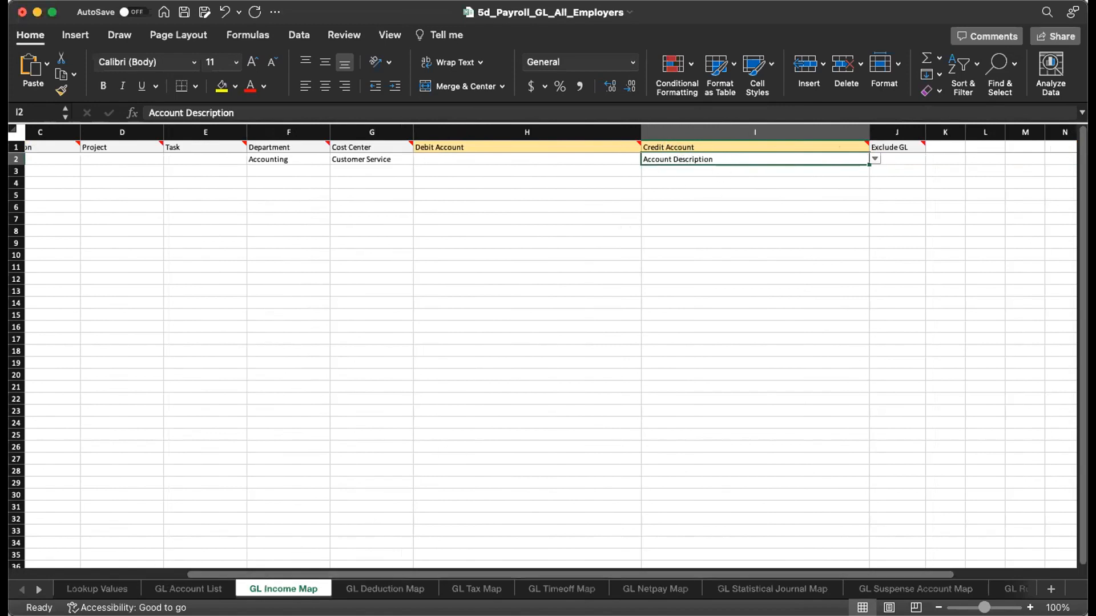
pyautogui.click(188, 589)
pyautogui.press('Left')
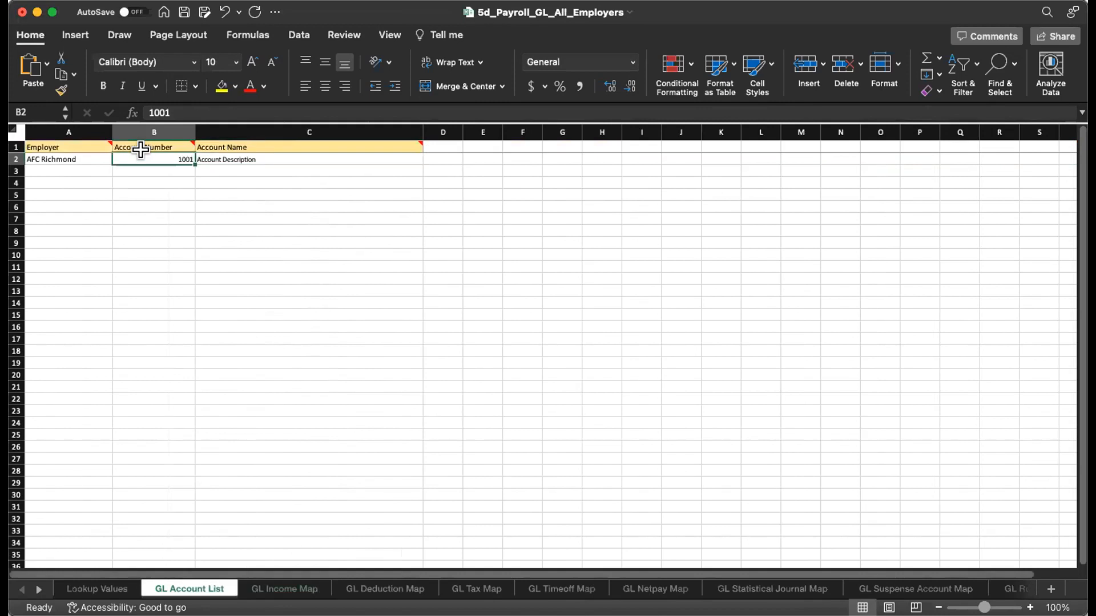
pyautogui.click(228, 159)
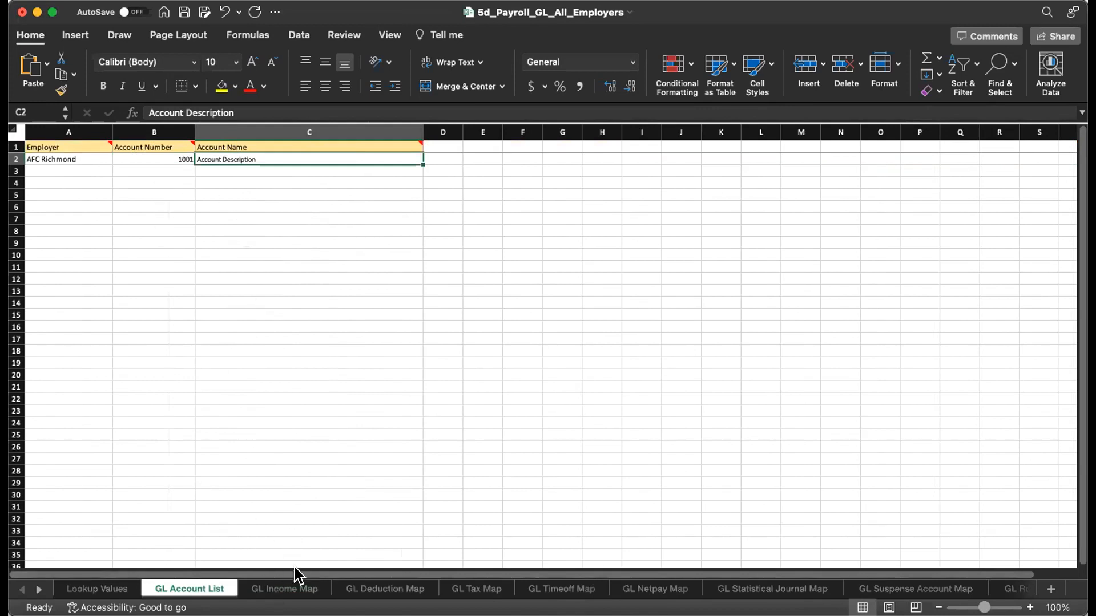
pyautogui.click(293, 591)
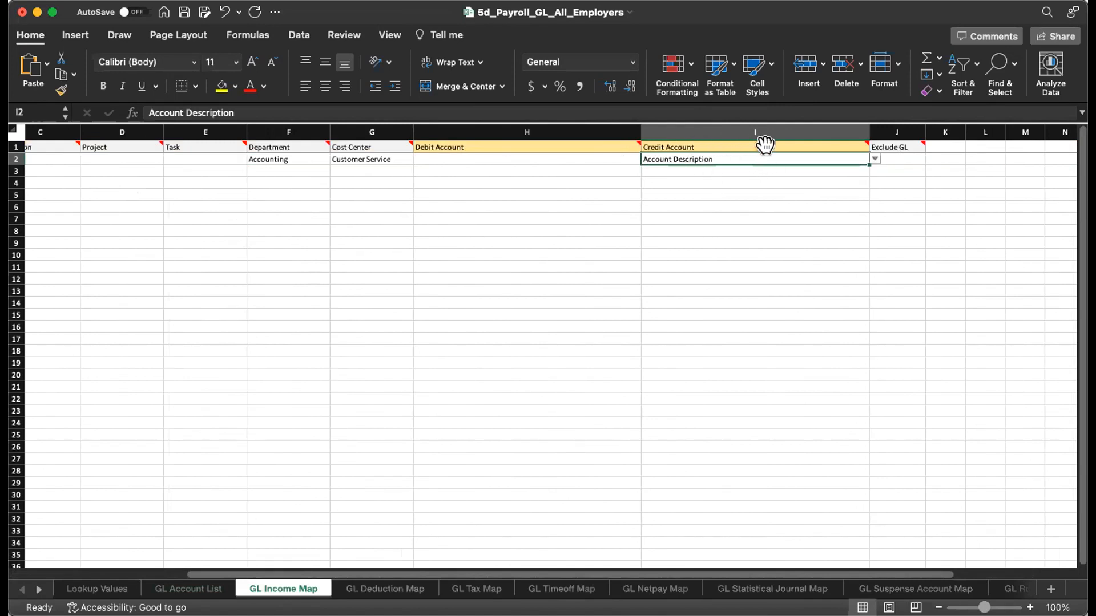
pyautogui.click(211, 591)
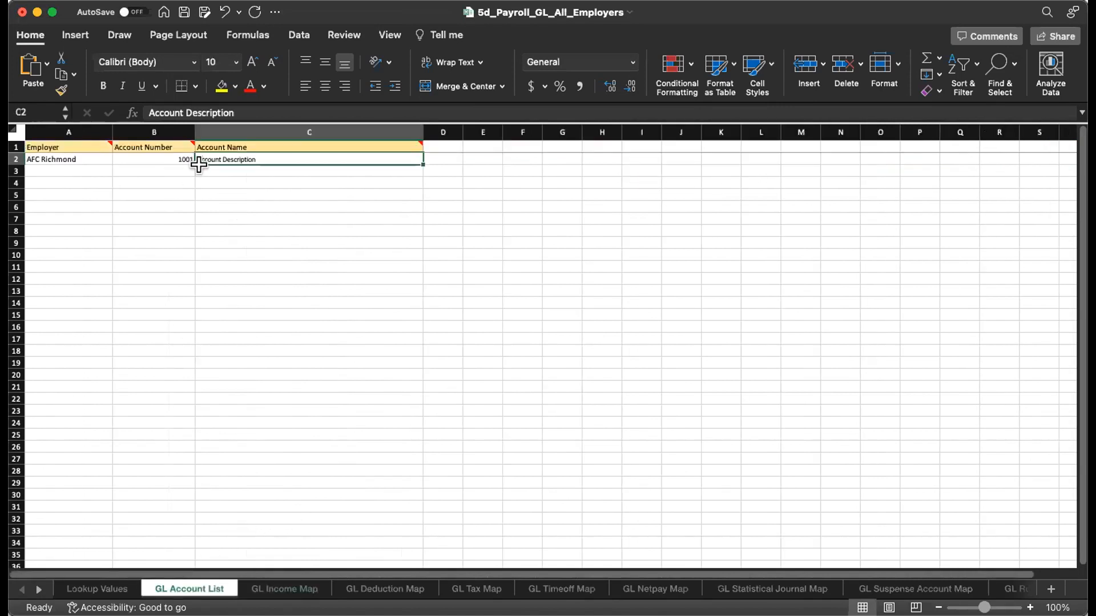
# Rename the account to 1001-Account Description and set it as the GRILL row's credit account
pyautogui.click(149, 112)
pyautogui.write('1001-')
pyautogui.press('Return')
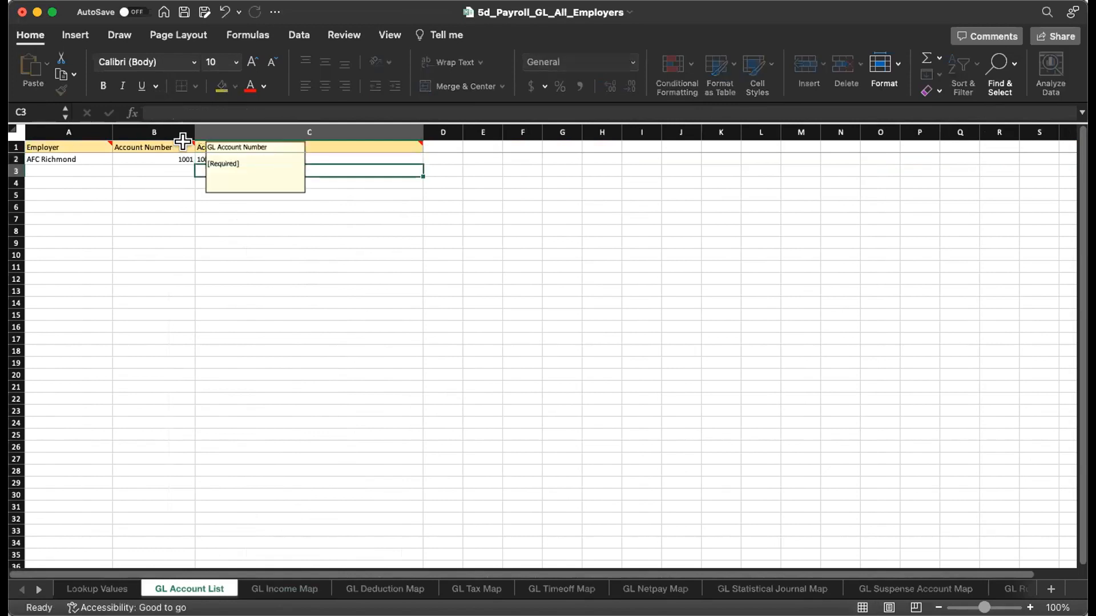
pyautogui.click(288, 589)
pyautogui.click(875, 160)
pyautogui.click(720, 164)
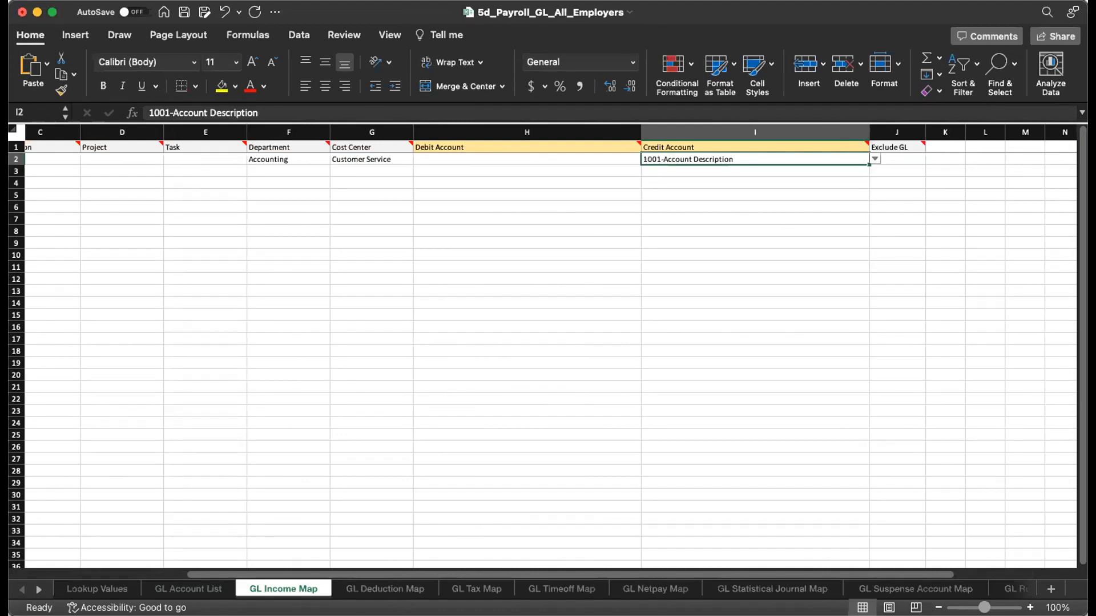
# Inspect the Employer/Employee type choices on GL Deduction Map, then go to the GL Tax Map's Tax cell
pyautogui.click(399, 589)
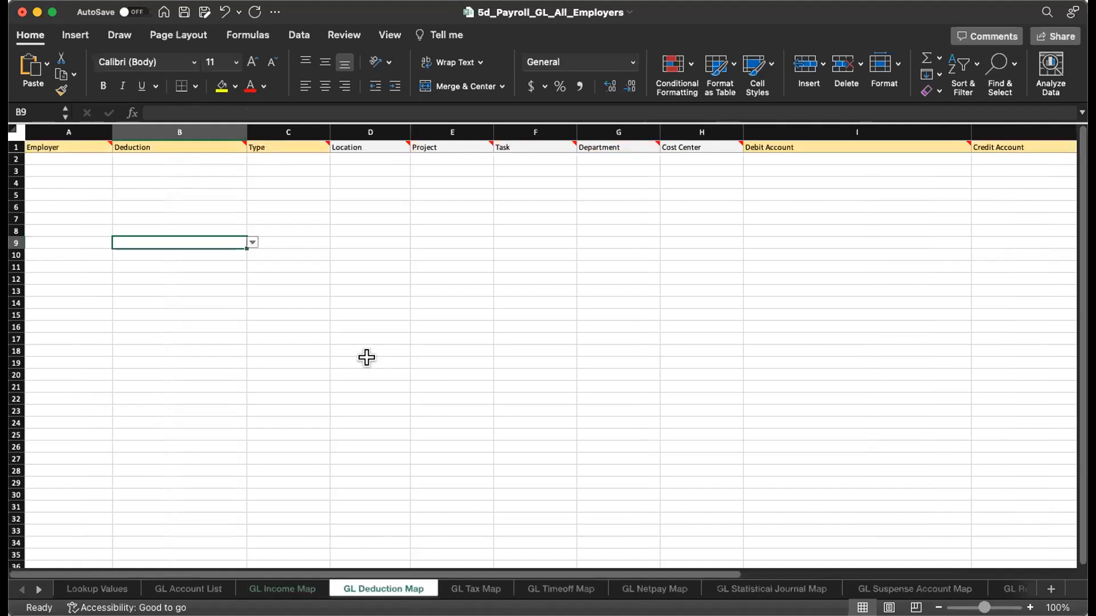
pyautogui.click(292, 158)
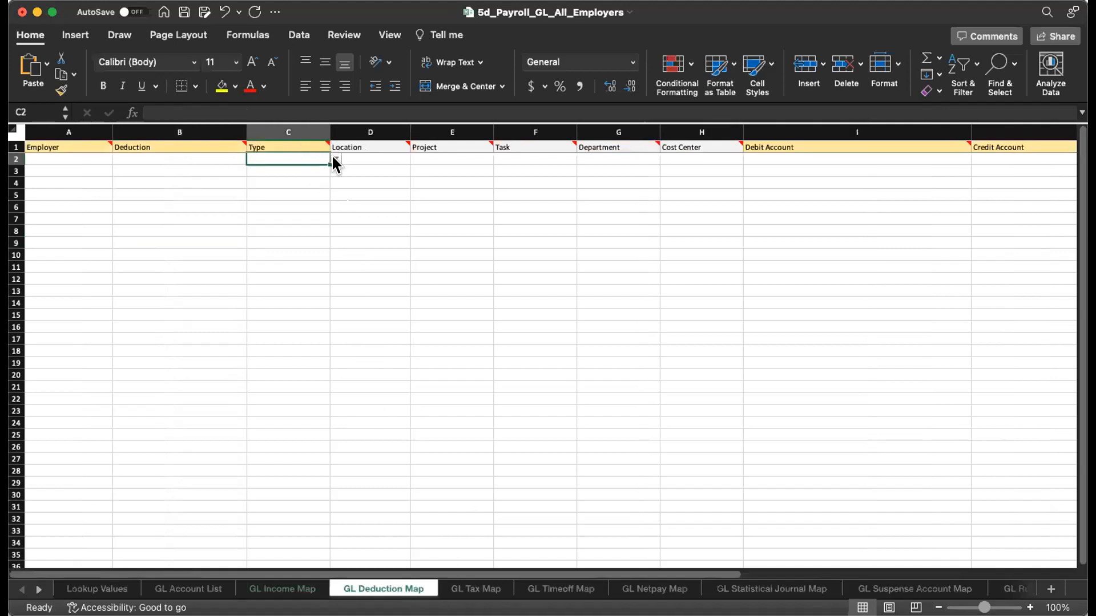
pyautogui.hotkey('alt', 'Down')
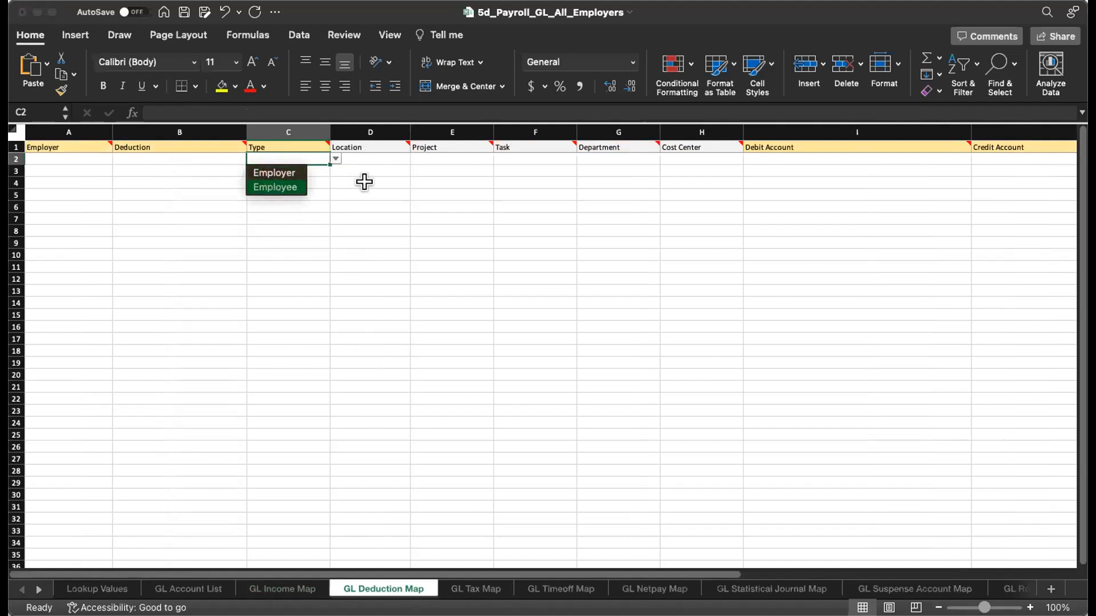
pyautogui.press('Escape')
pyautogui.click(478, 590)
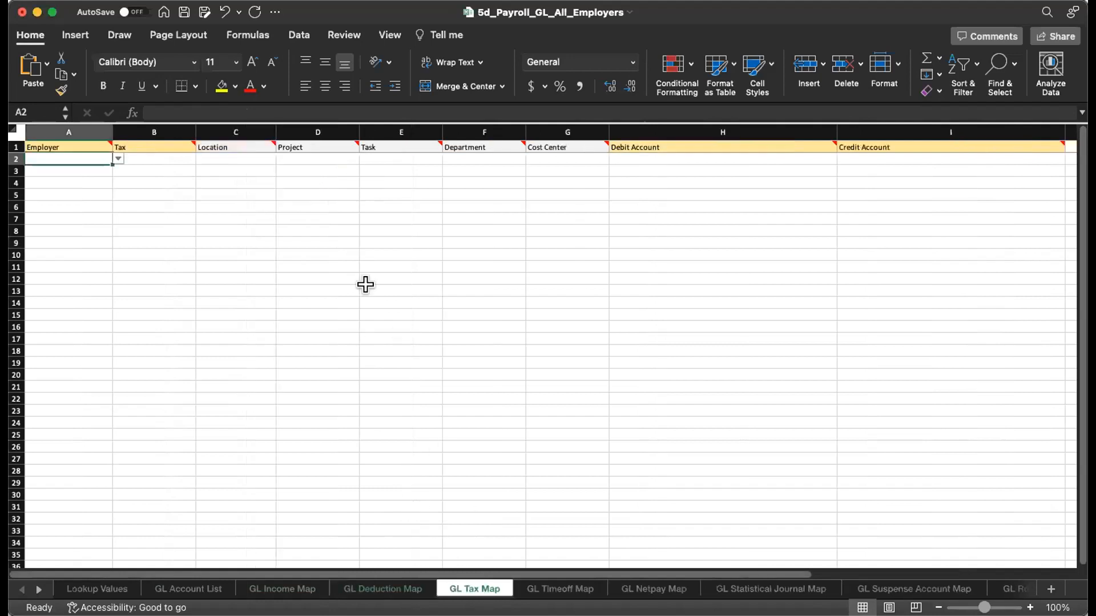
pyautogui.click(168, 158)
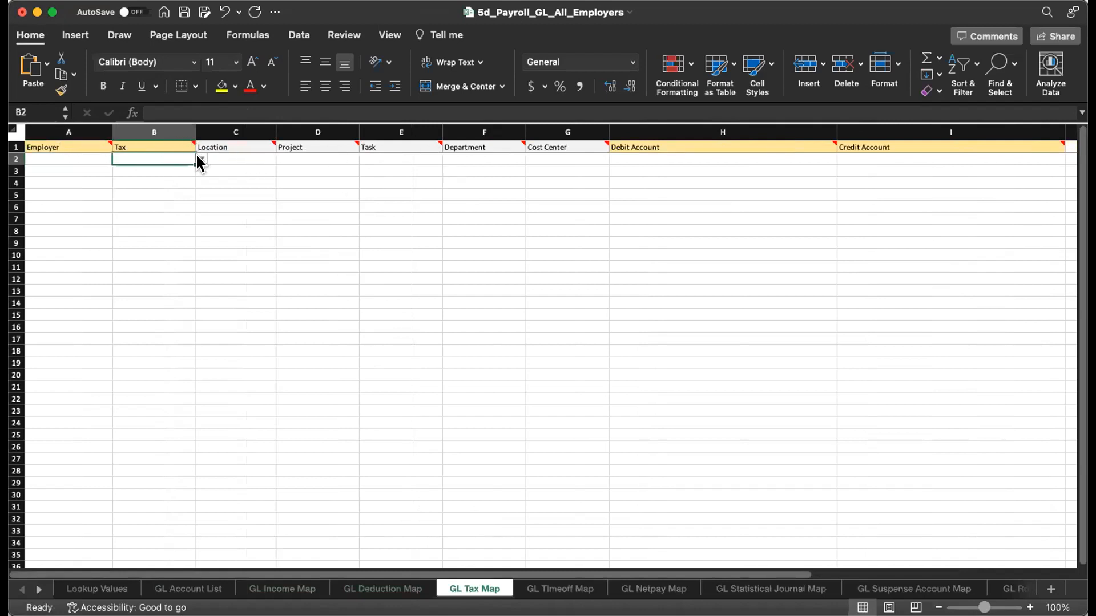
pyautogui.click(165, 265)
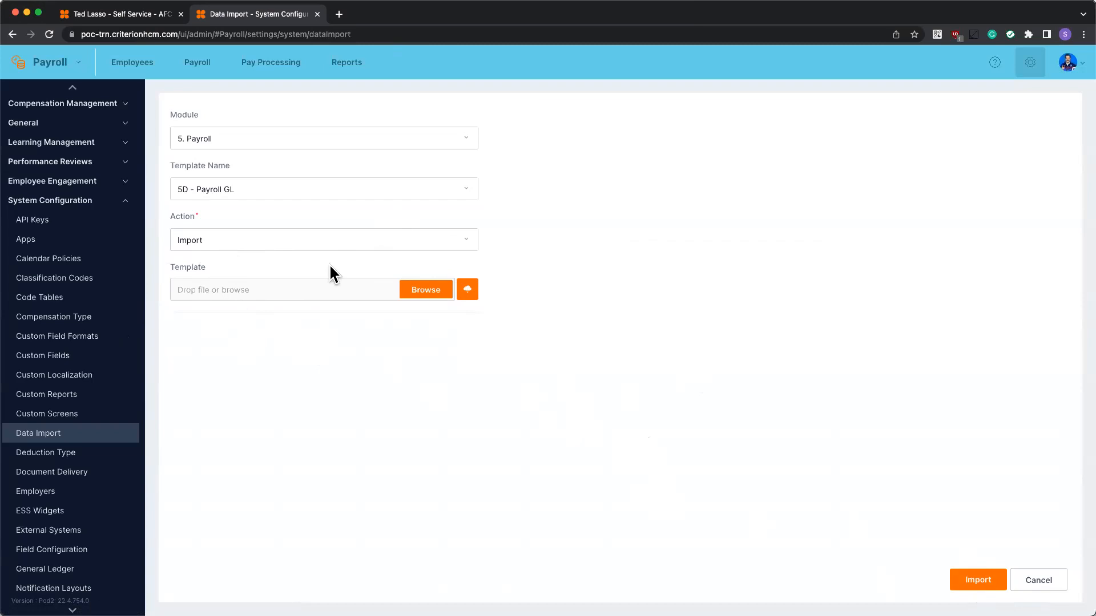
# Scroll the Data Import settings showing 5. Payroll, template 5D - Payroll GL, action Import
pyautogui.scroll(-5, 97, 428)
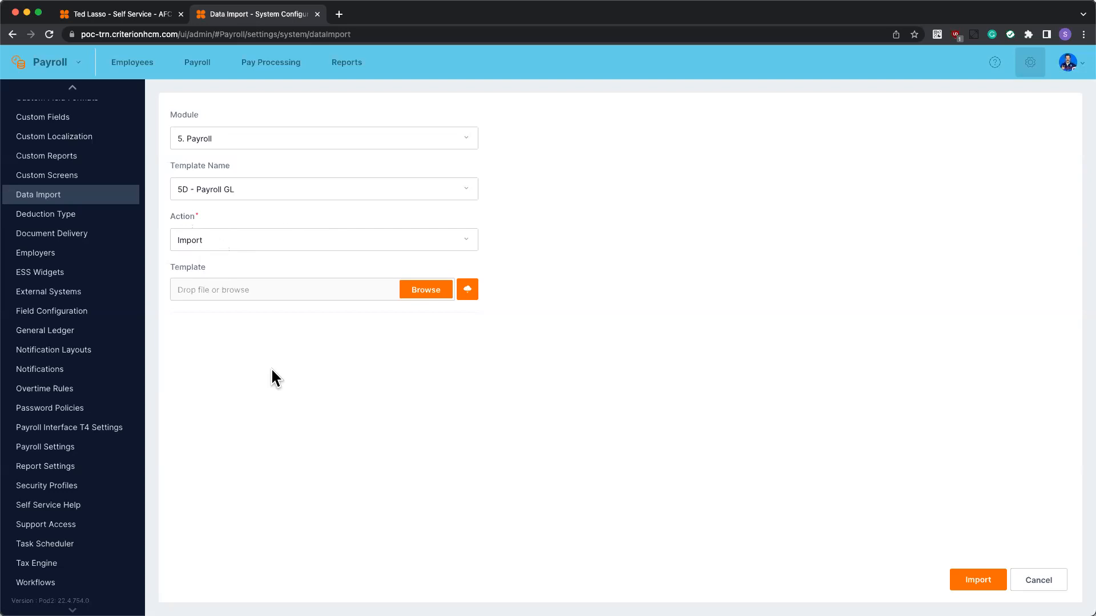
pyautogui.scroll(10, 130, 223)
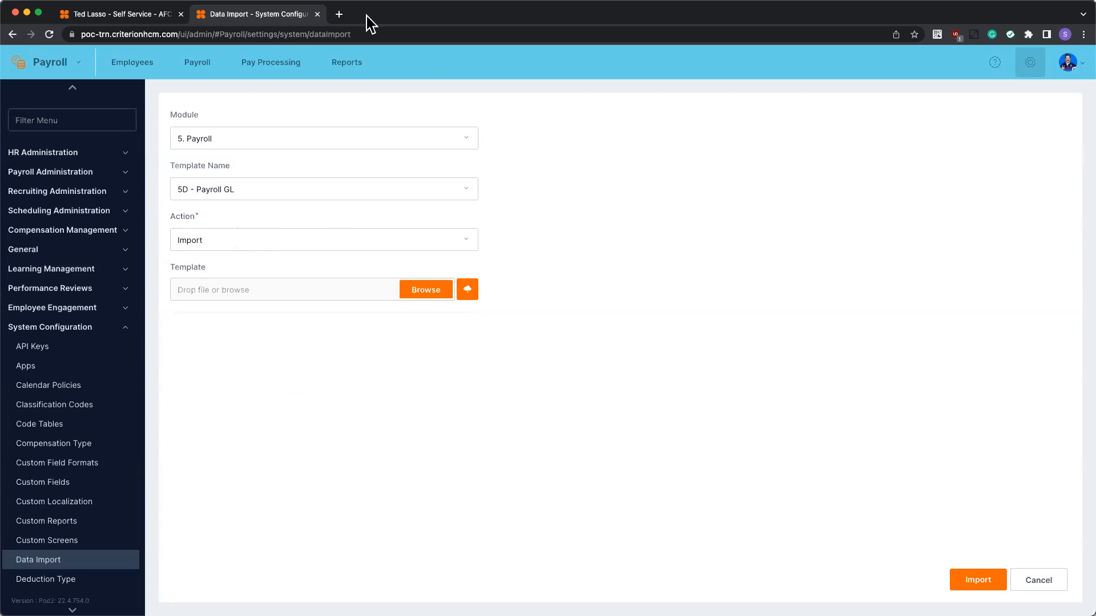
# Go to Pay Processing > General Ledger and browse the 23 completed AFC Richmond batches
pyautogui.click(354, 66)
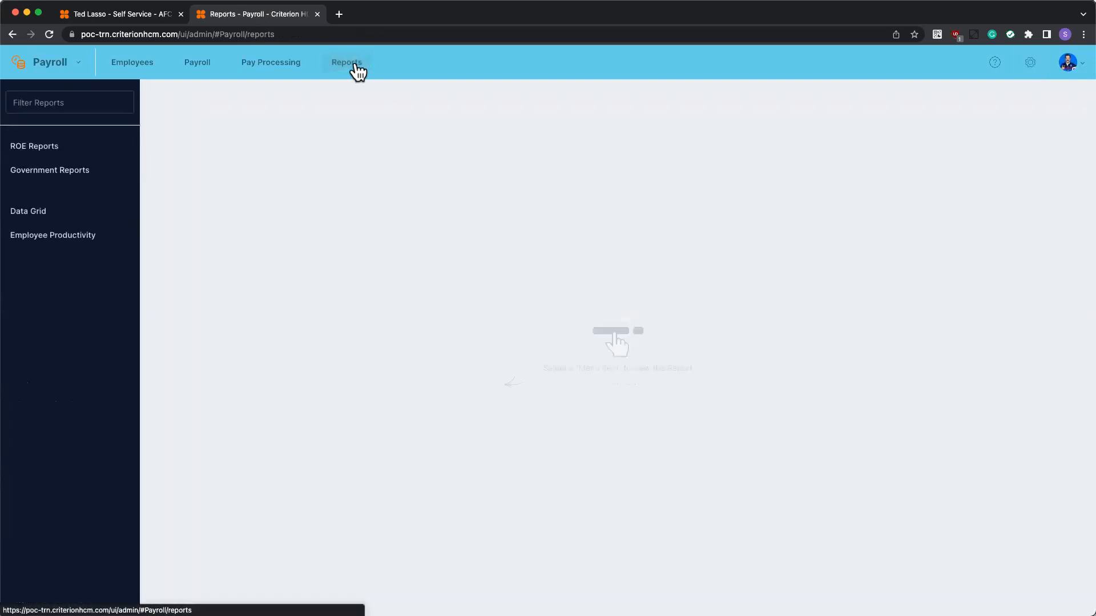
pyautogui.click(283, 67)
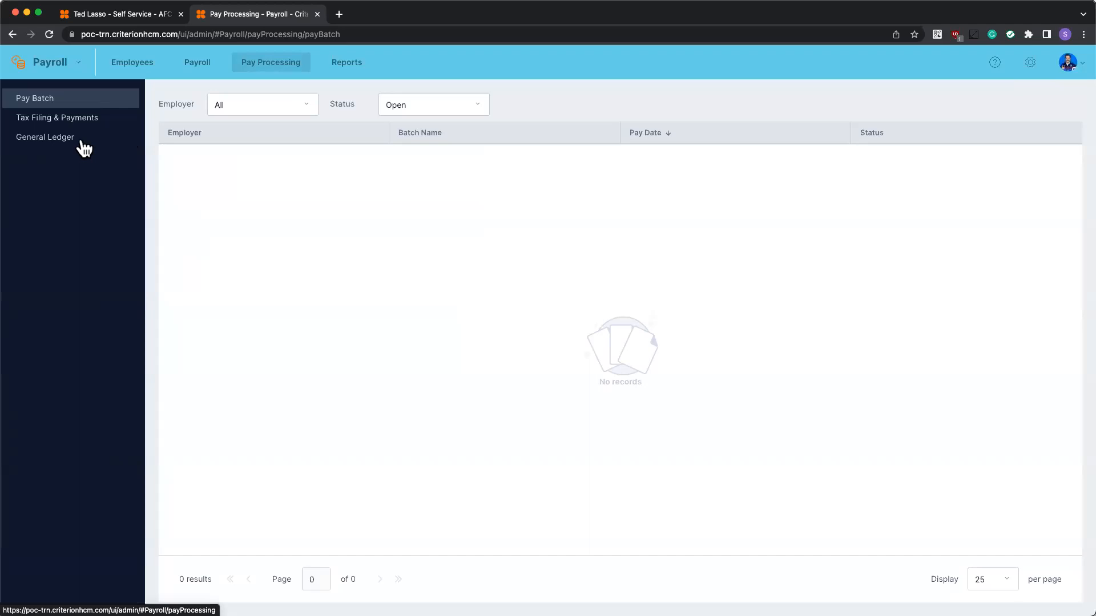
pyautogui.click(81, 144)
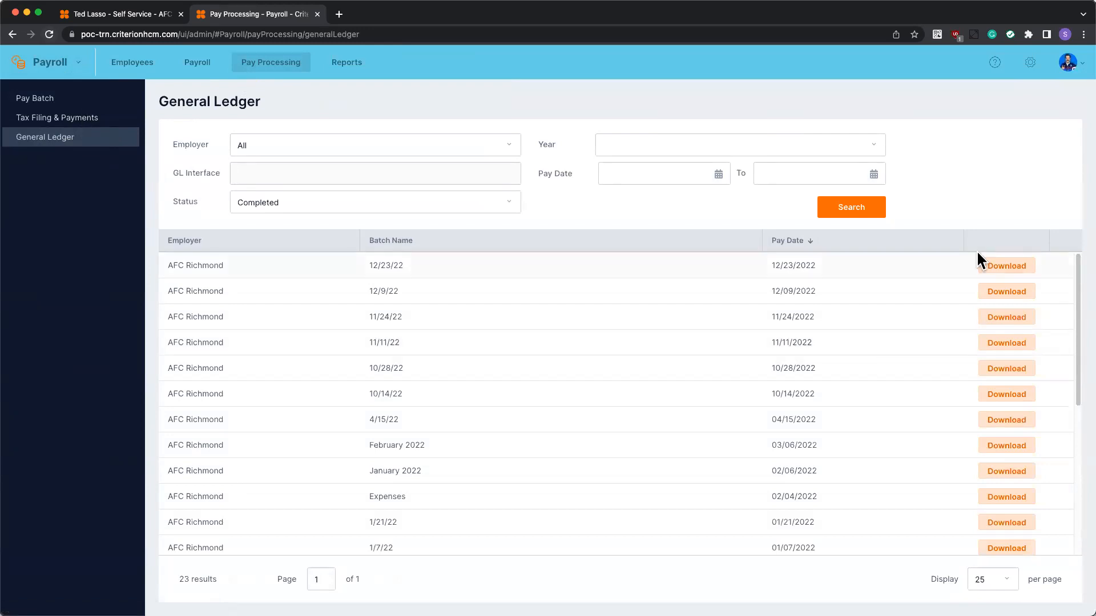
pyautogui.scroll(-5, 1004, 507)
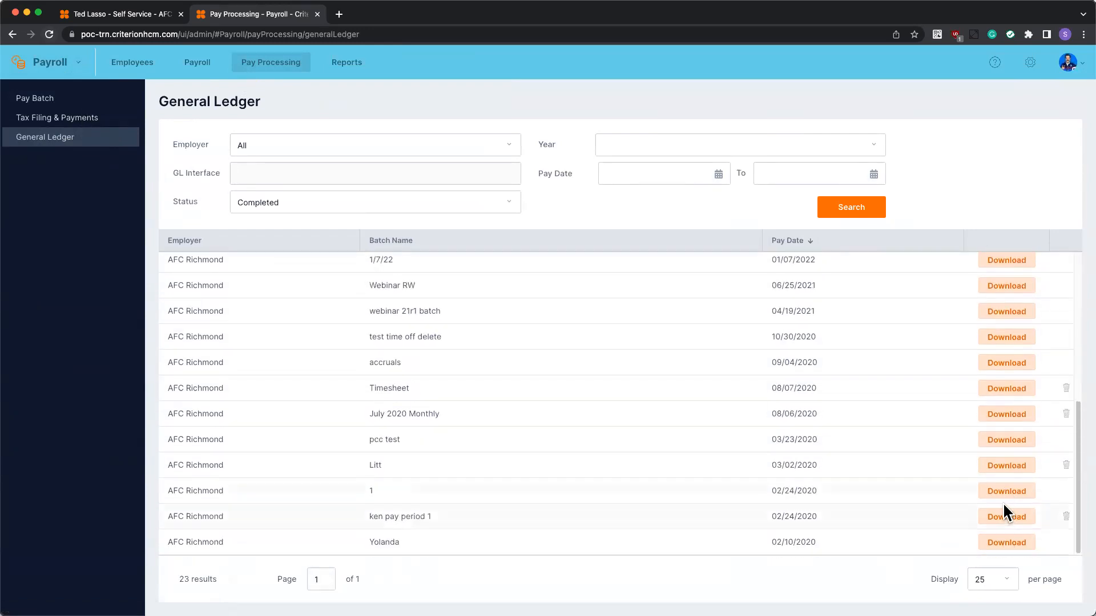
pyautogui.scroll(4, 1013, 400)
pyautogui.scroll(-4, 1016, 388)
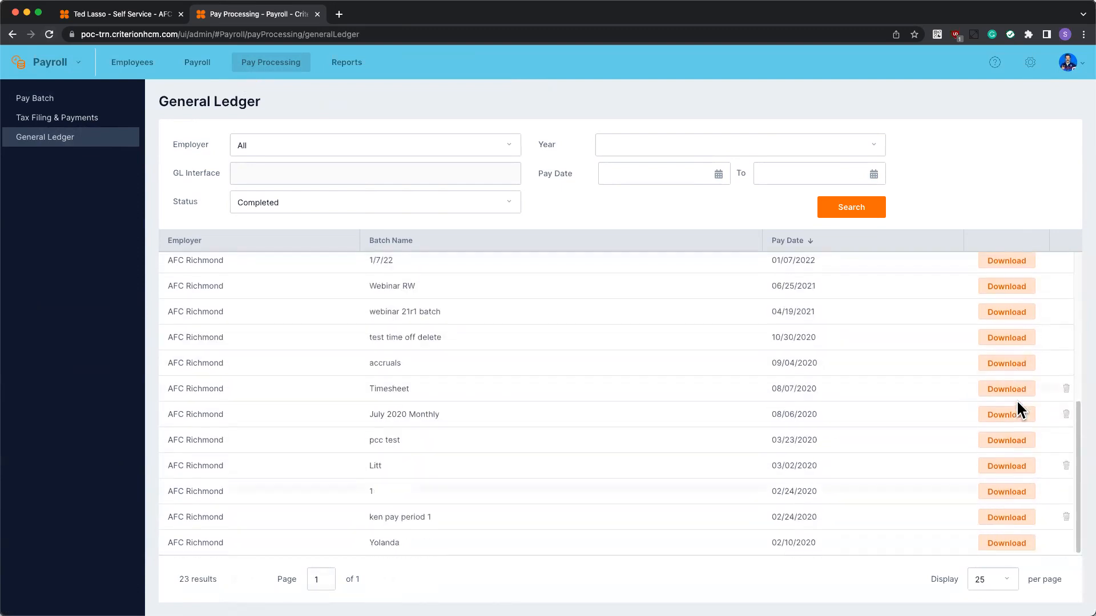
pyautogui.scroll(5, 1050, 394)
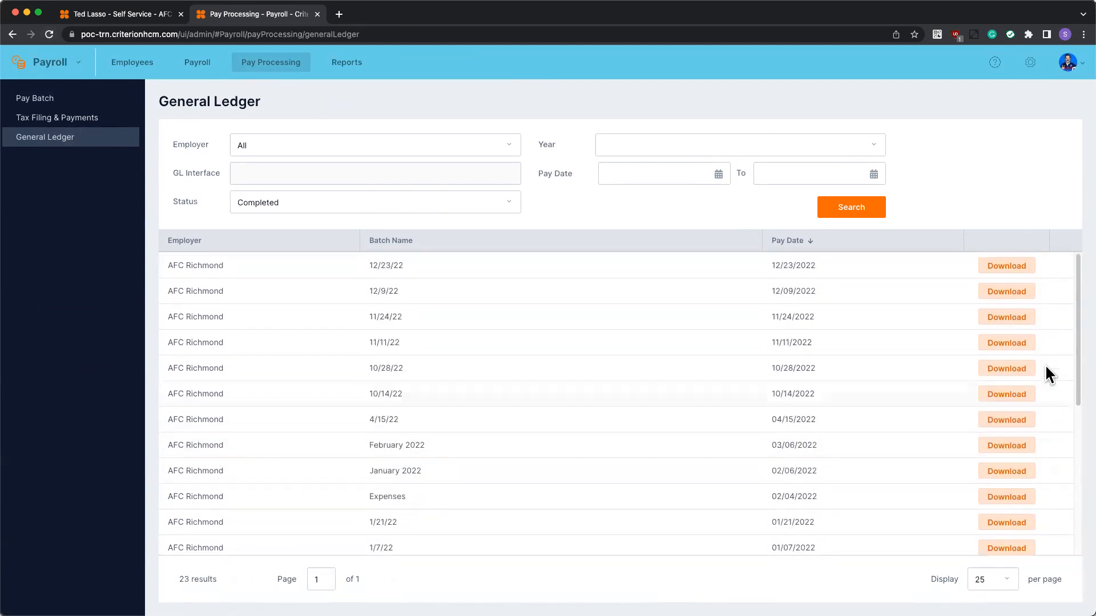
# Preview and review the 12/23/22 batch's GL debit and credit entries, then close the preview
pyautogui.click(991, 264)
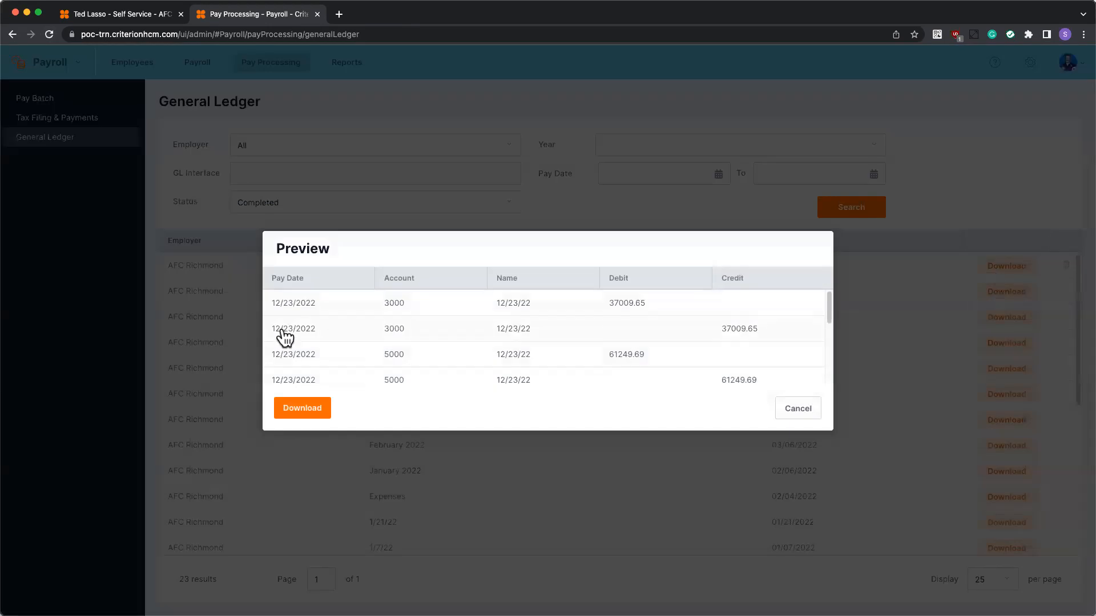
pyautogui.scroll(-10, 394, 319)
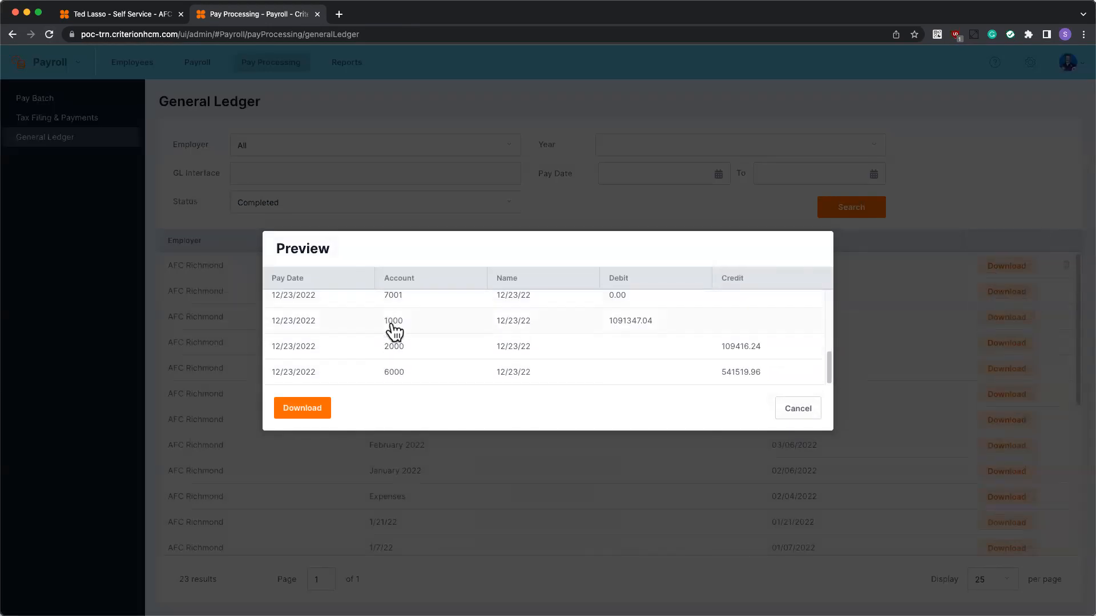
pyautogui.scroll(5, 402, 360)
pyautogui.scroll(-5, 405, 318)
pyautogui.scroll(10, 406, 367)
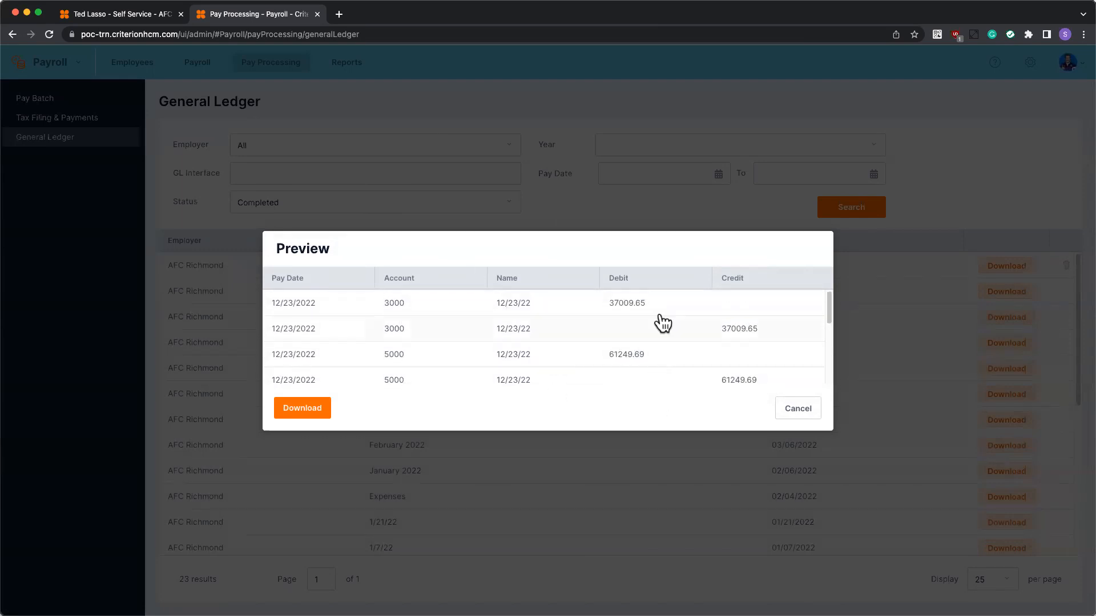
pyautogui.scroll(-10, 700, 384)
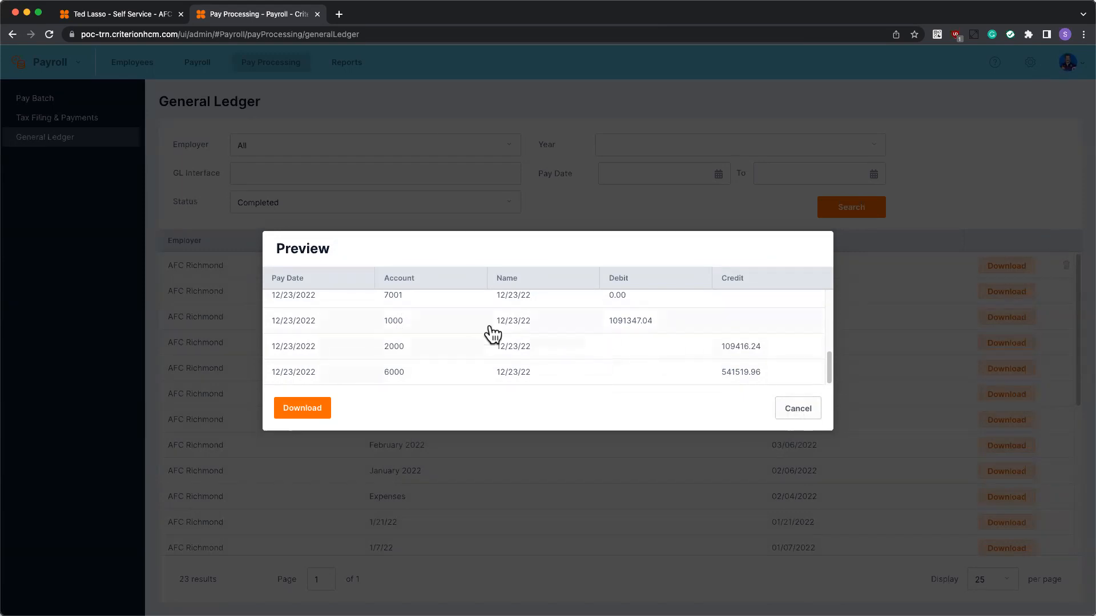
pyautogui.scroll(5, 496, 337)
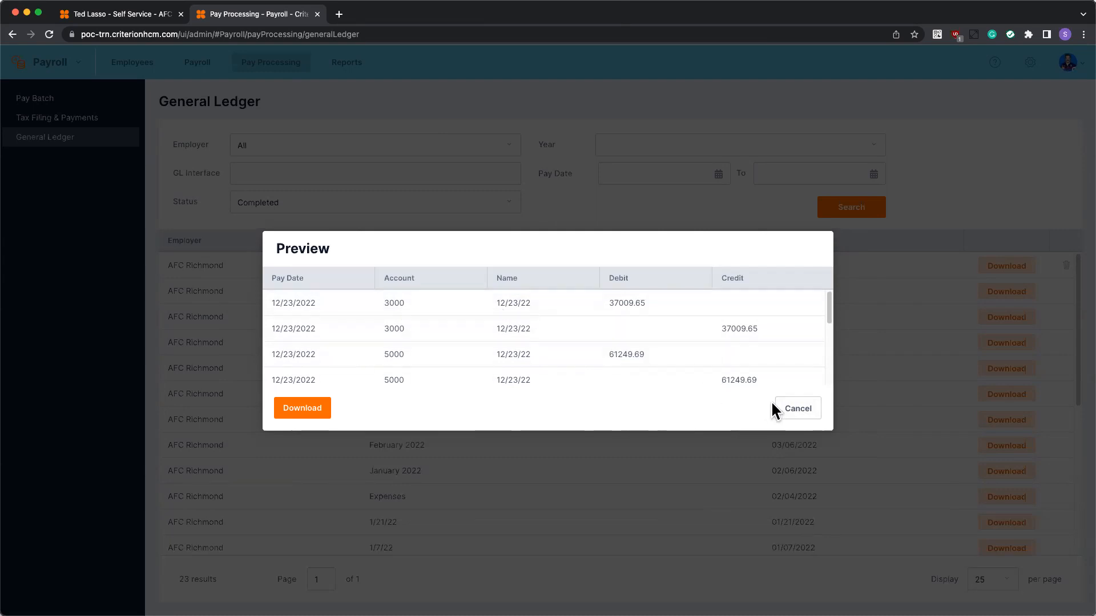
pyautogui.click(798, 408)
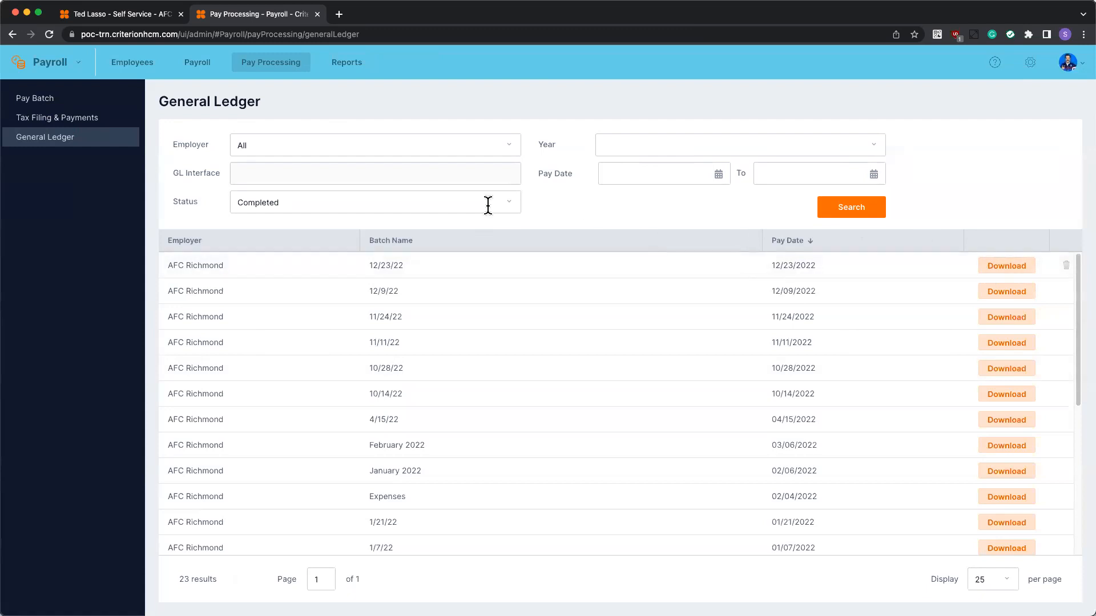
pyautogui.click(341, 71)
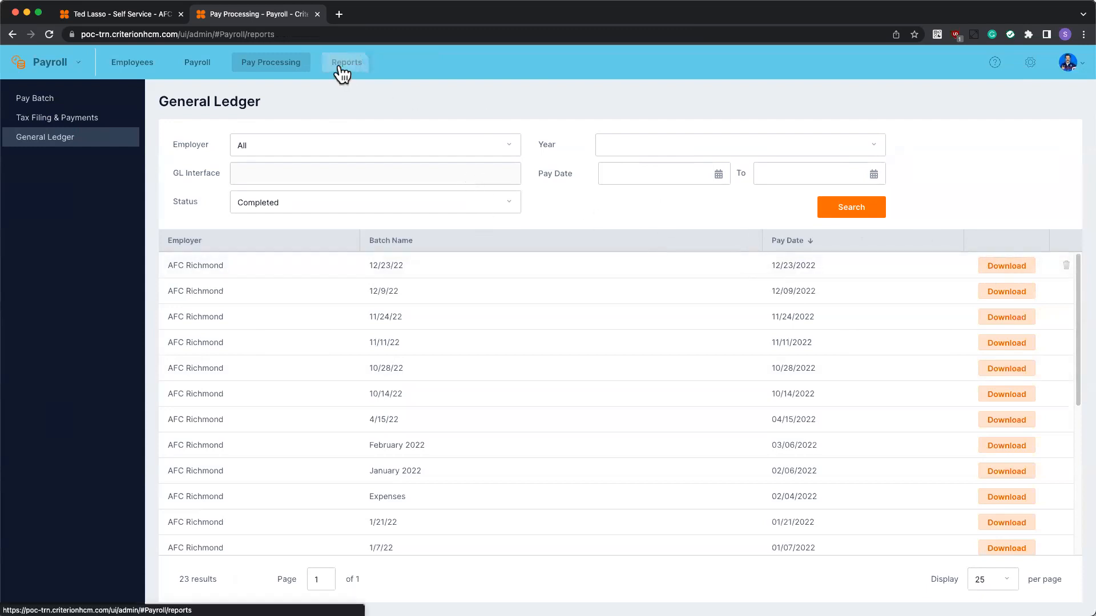
# Generate the GL Summary report for employer AFC Richmond, pay date 12/23/2022, with no batch filter
pyautogui.click(101, 164)
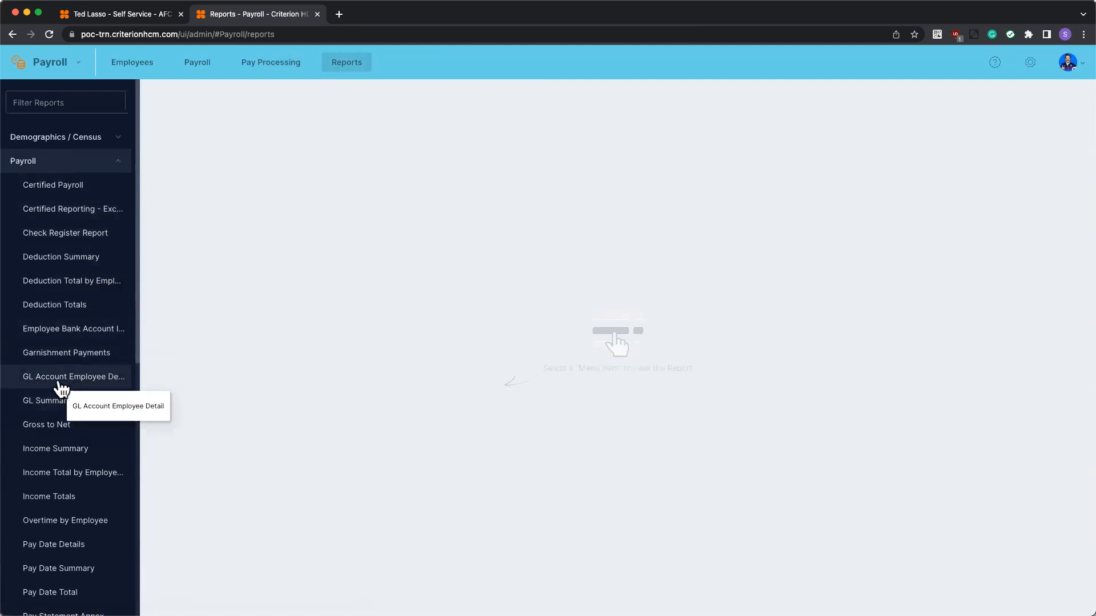
pyautogui.click(58, 403)
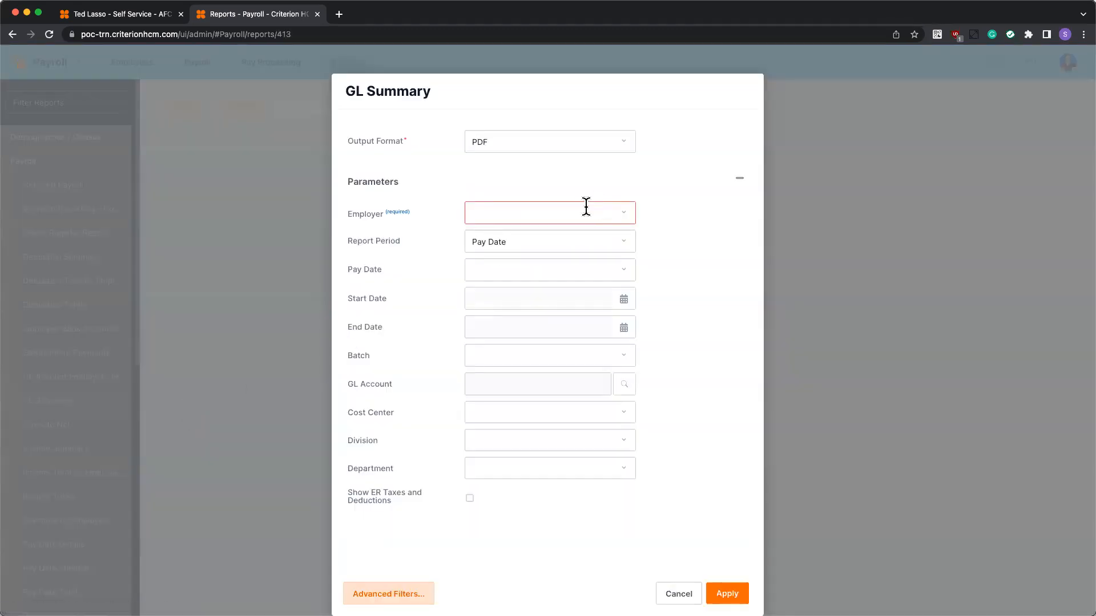
pyautogui.click(586, 208)
pyautogui.click(505, 232)
pyautogui.click(576, 271)
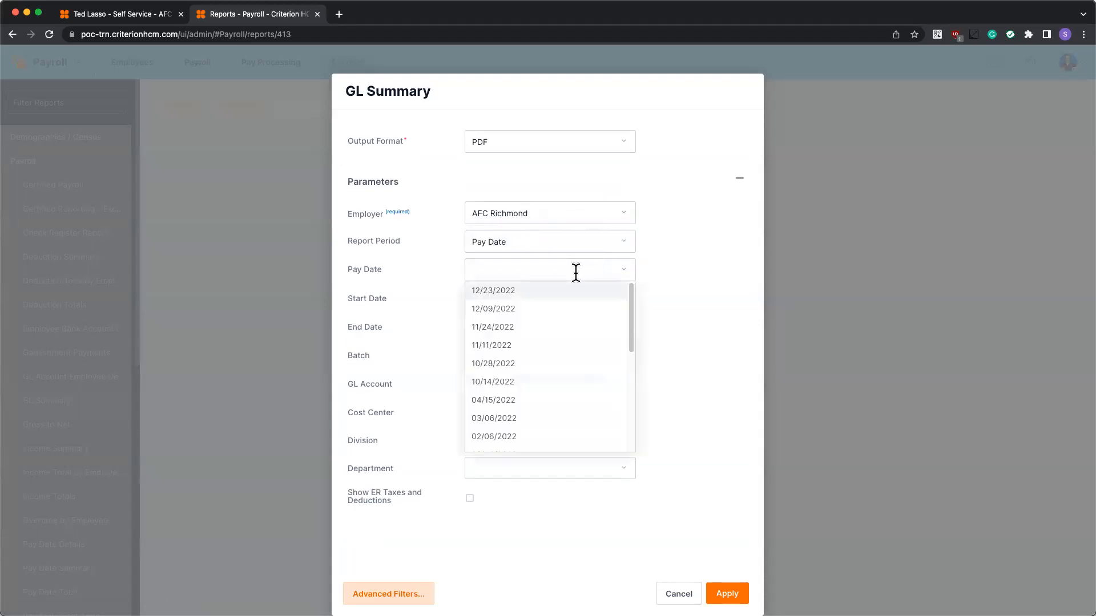
pyautogui.click(506, 293)
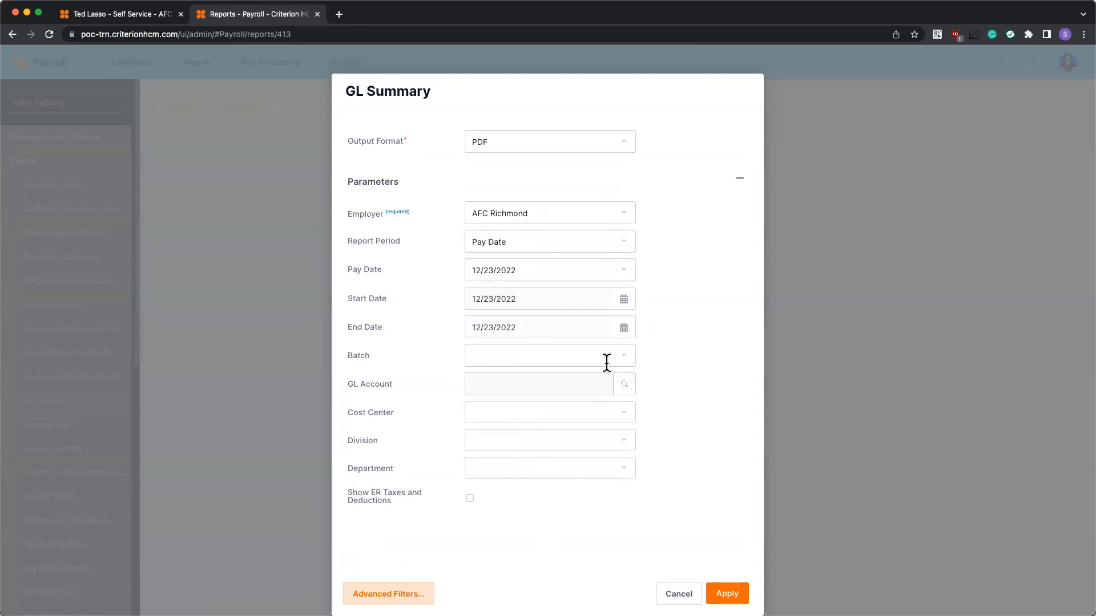
pyautogui.click(558, 355)
pyautogui.click(710, 354)
pyautogui.click(727, 593)
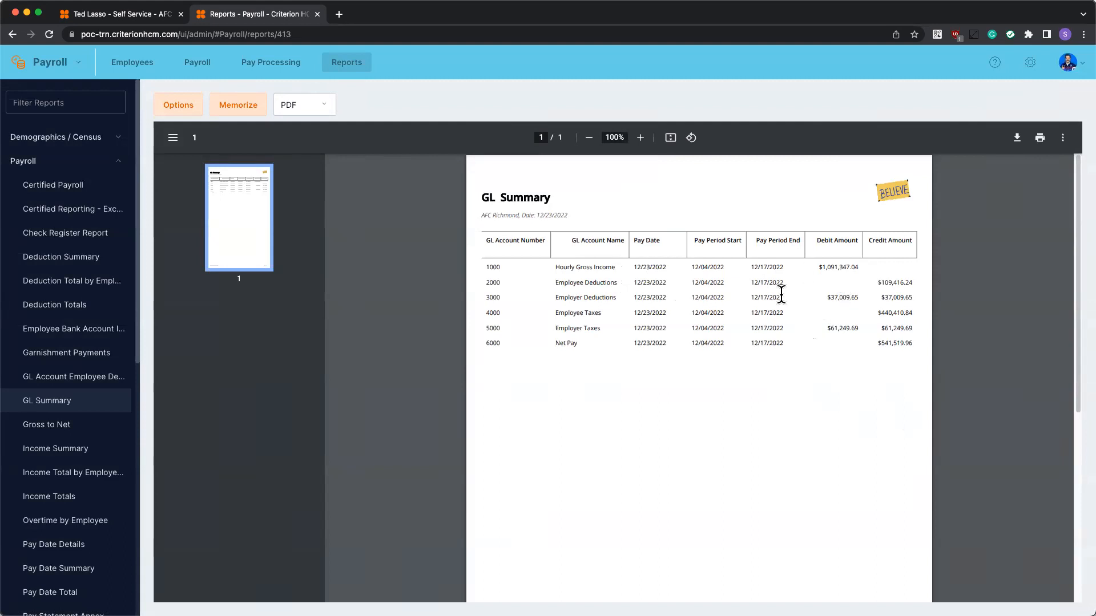
# Switch to the GL Account Employee Detail report in the Payroll reports list
pyautogui.click(72, 378)
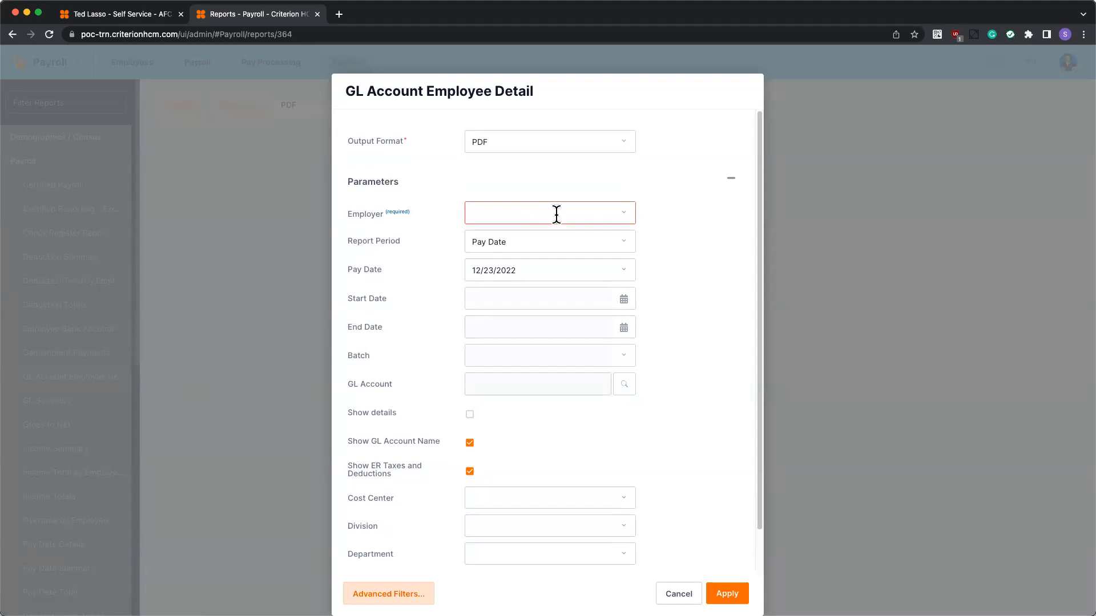
# Generate the GL Account Employee Detail report for AFC Richmond, 12/23/2022, with Show details checked
pyautogui.click(622, 213)
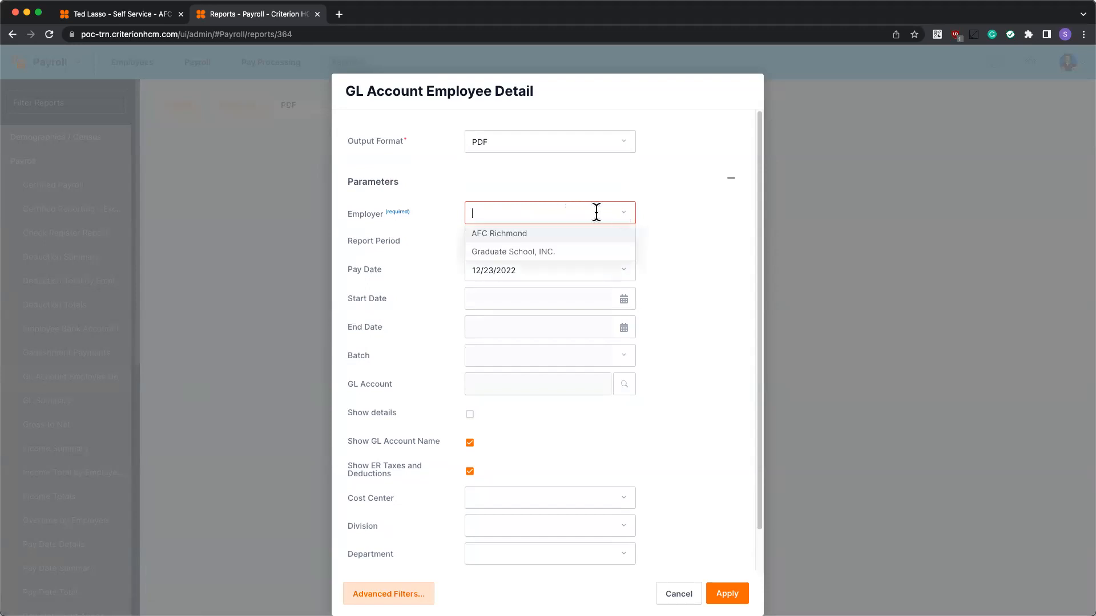
pyautogui.click(529, 233)
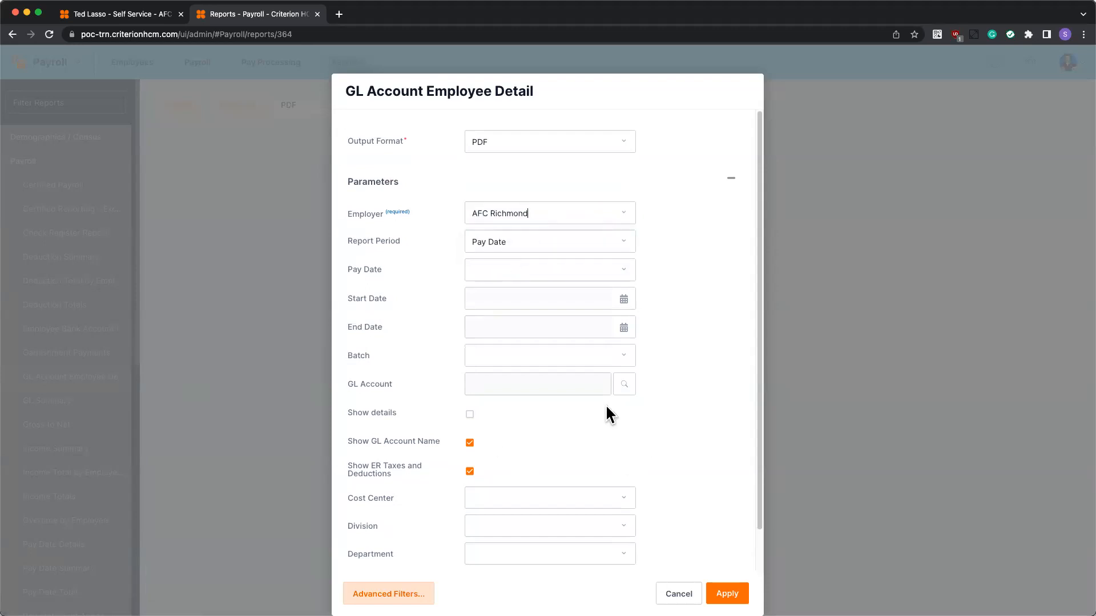
pyautogui.click(469, 415)
pyautogui.click(569, 271)
pyautogui.click(496, 291)
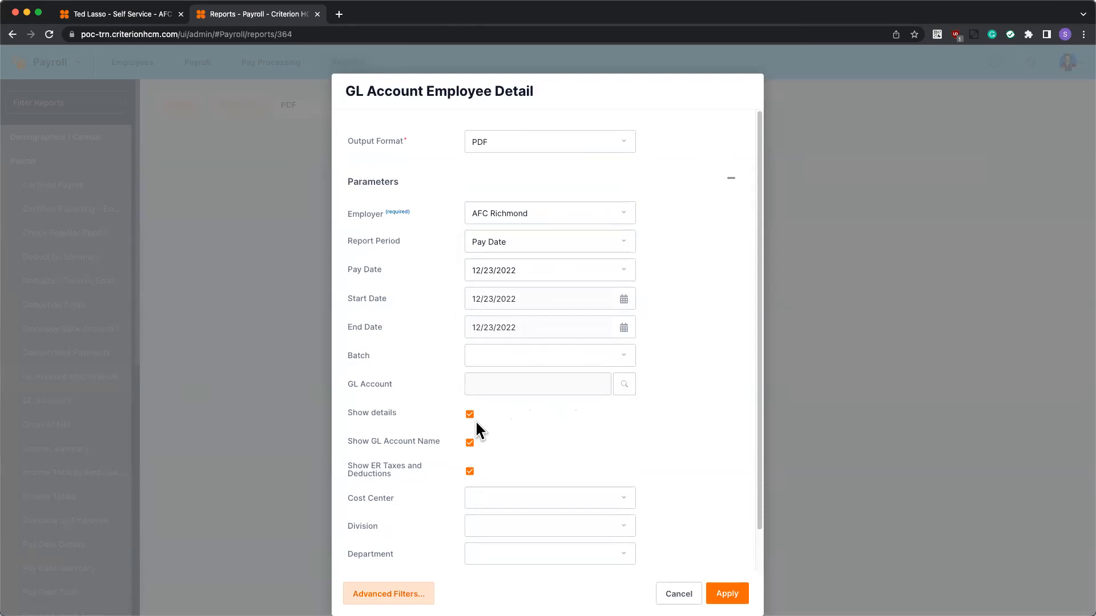
pyautogui.scroll(-2, 474, 420)
pyautogui.scroll(2, 474, 421)
pyautogui.click(727, 593)
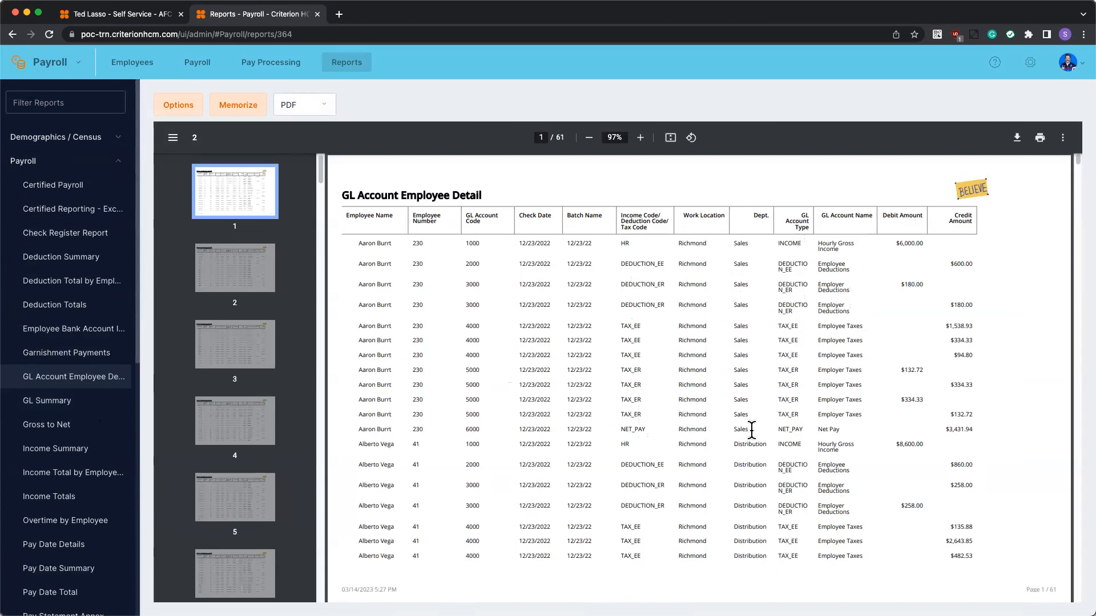
# Scroll through the 61-page detail report, then advance to the Upcoming Criterion Learning Series Webinars slide
pyautogui.scroll(-10, 752, 429)
pyautogui.scroll(-5, 752, 429)
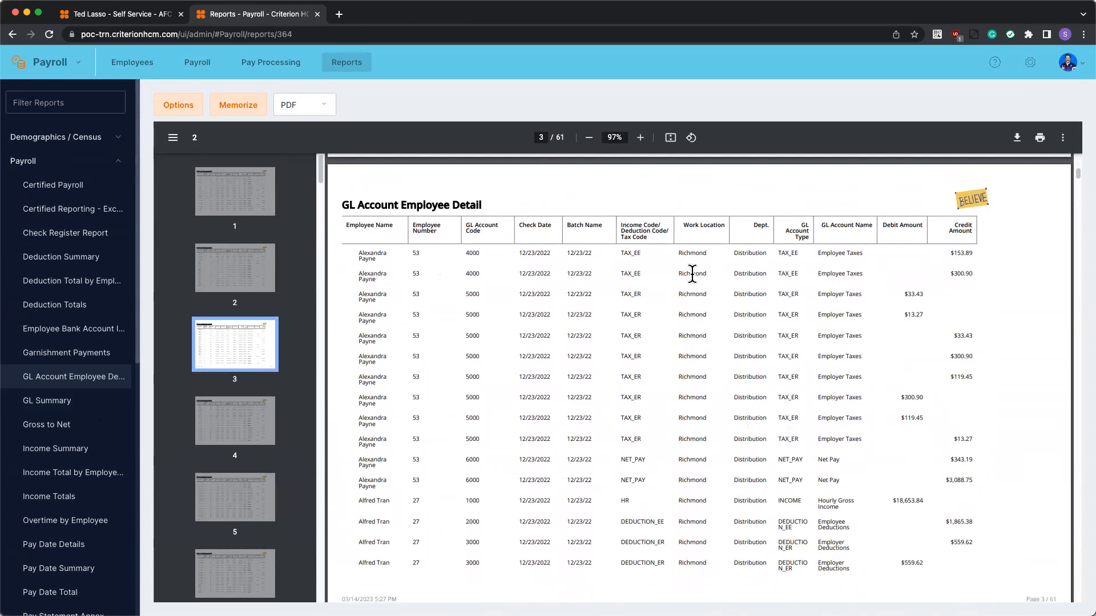
pyautogui.scroll(-8, 729, 320)
pyautogui.scroll(-5, 728, 319)
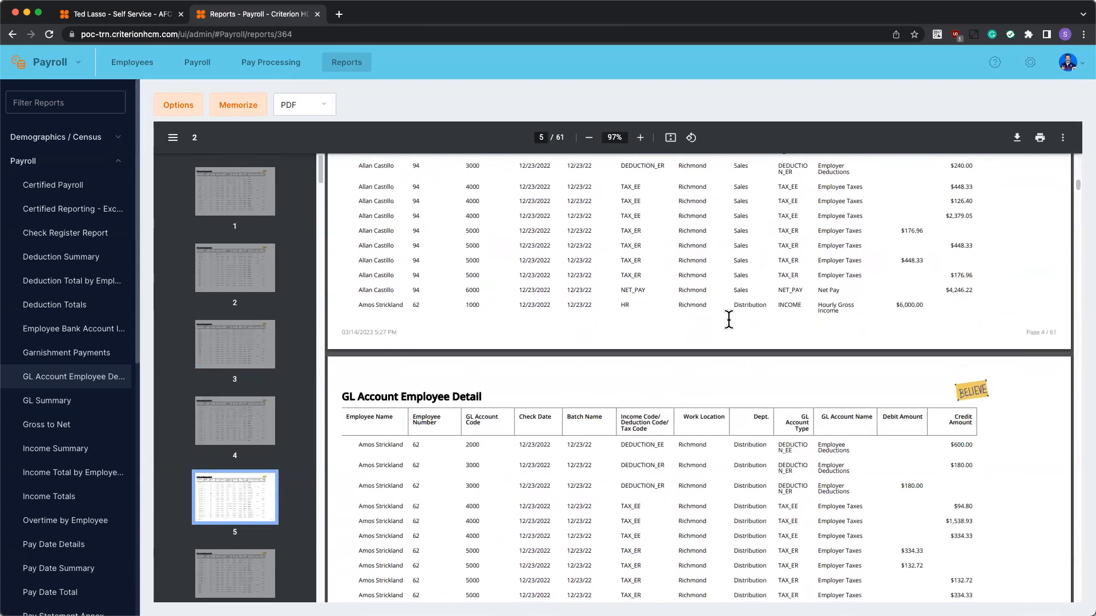
pyautogui.scroll(-3, 729, 320)
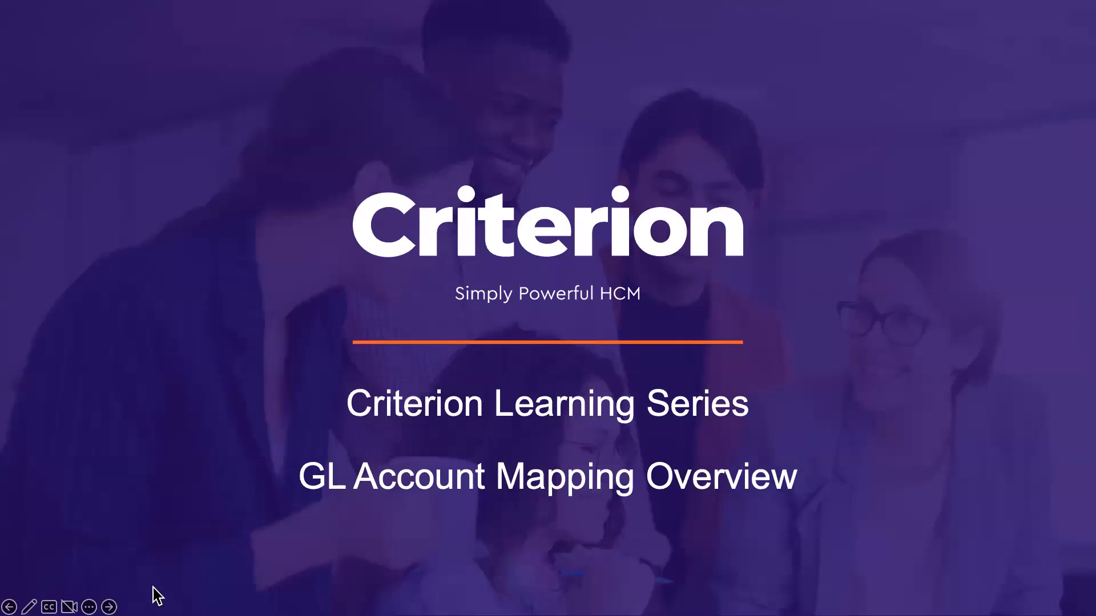
pyautogui.click(109, 607)
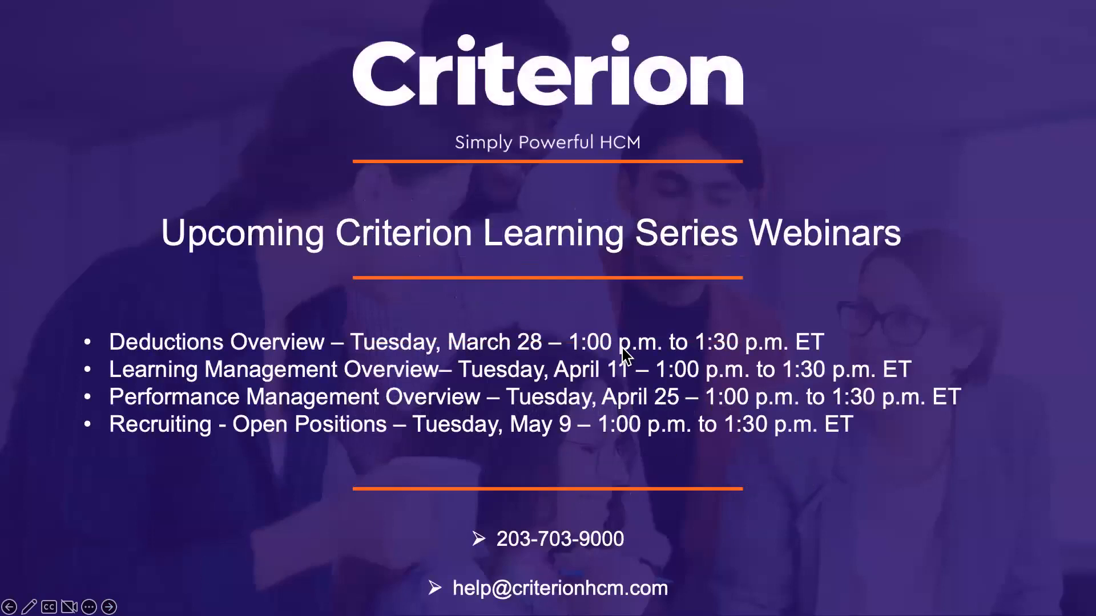